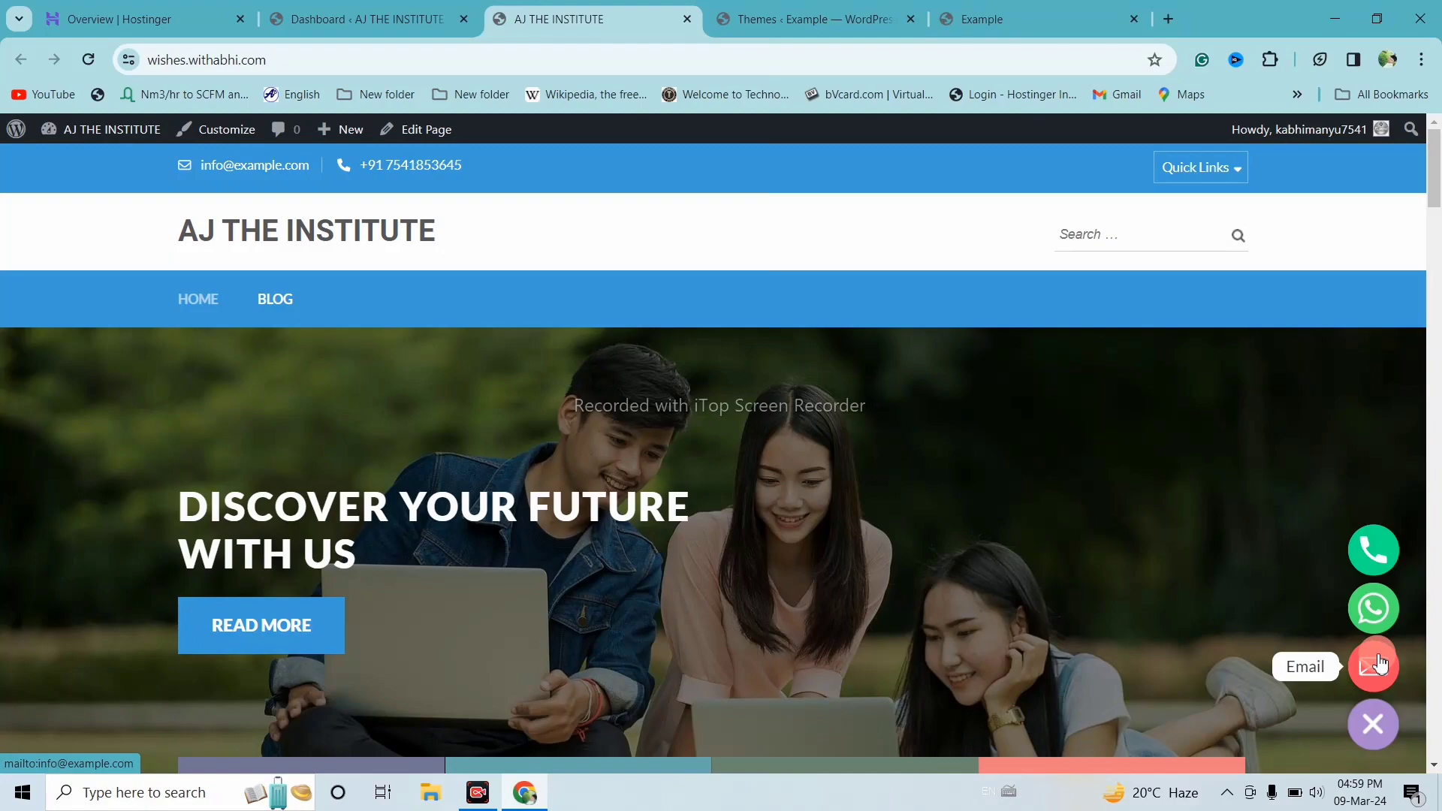
Collapse, expand and collapse the institute site's floating contact buttons, then switch to the Example site
left_click(1380, 721)
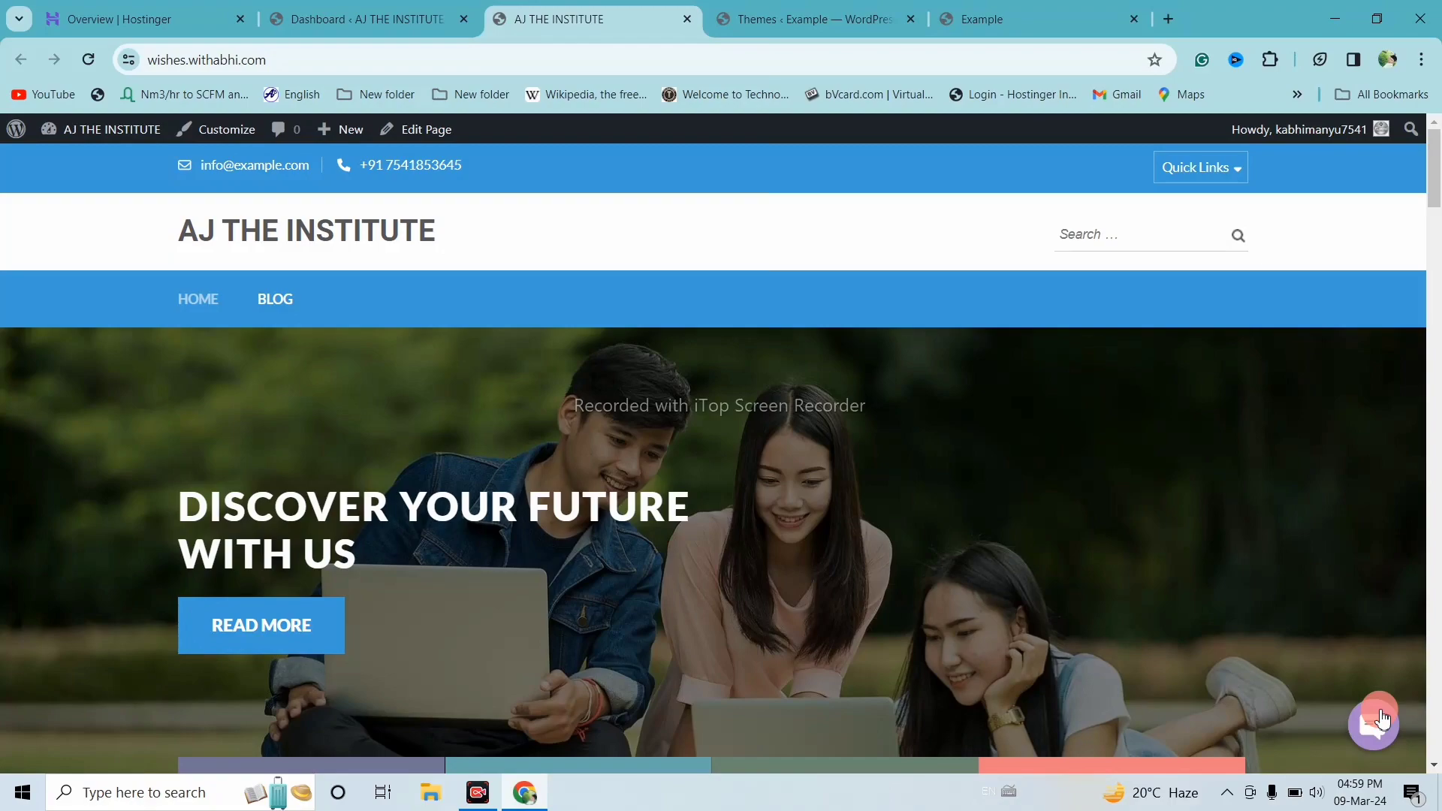
left_click(1382, 720)
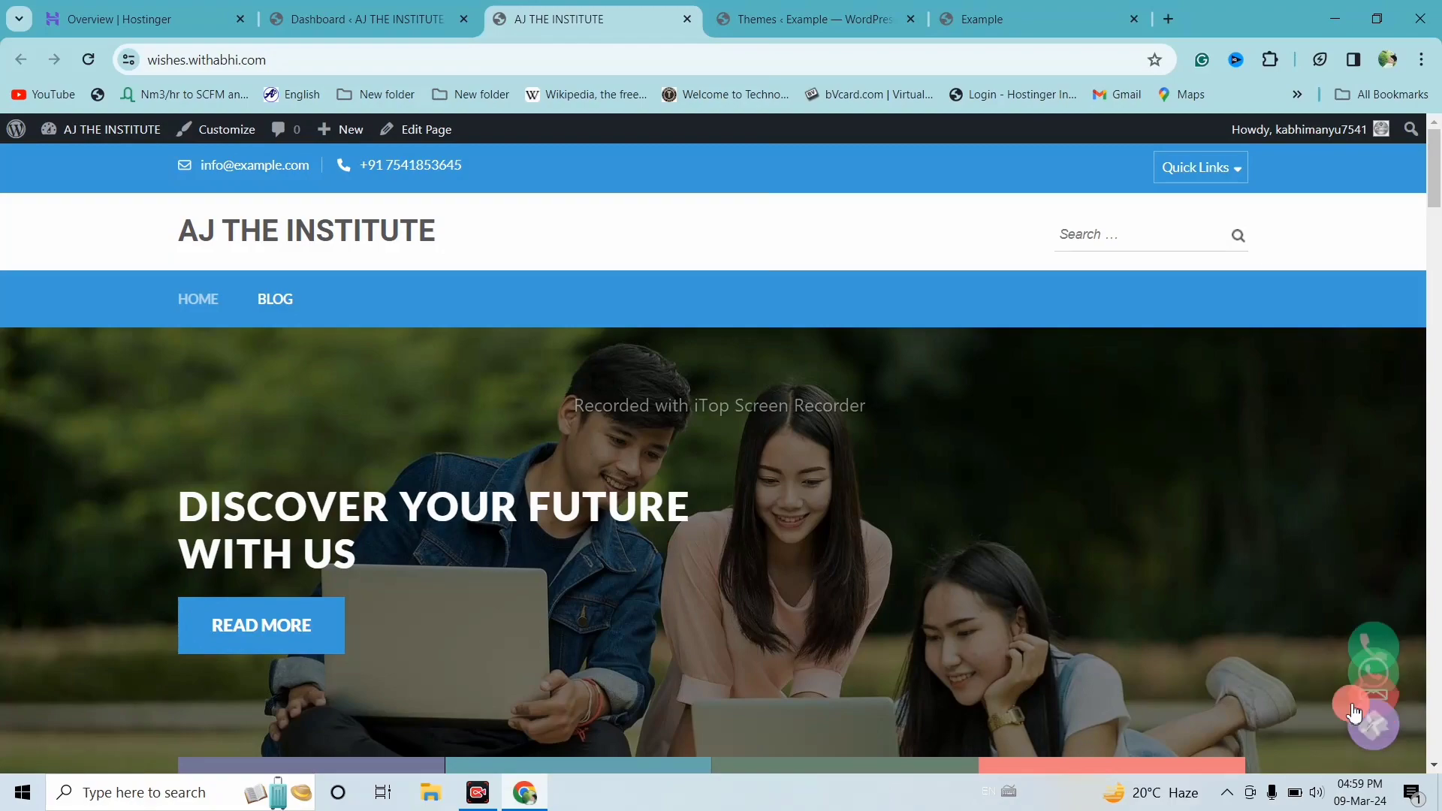
left_click(1380, 725)
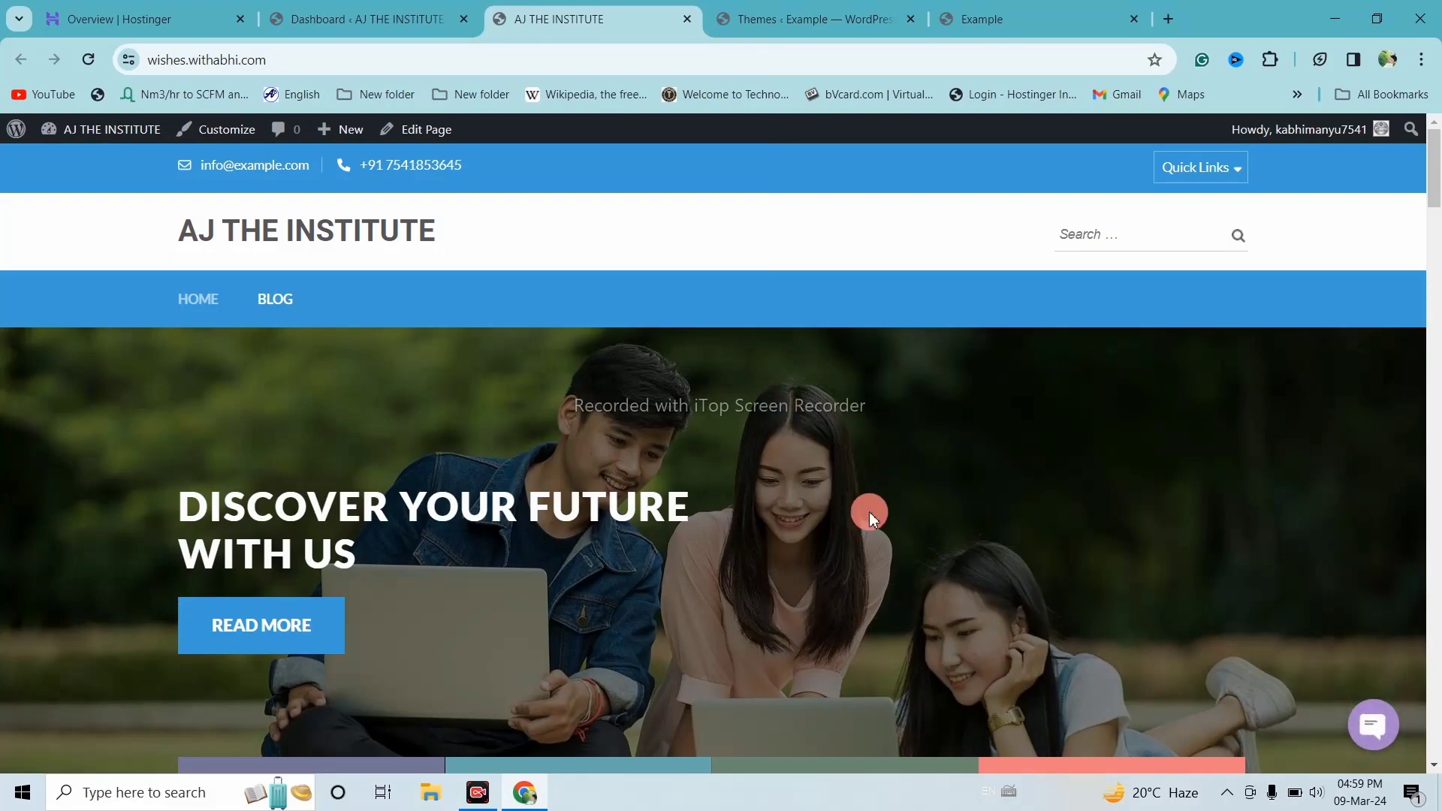
left_click(956, 10)
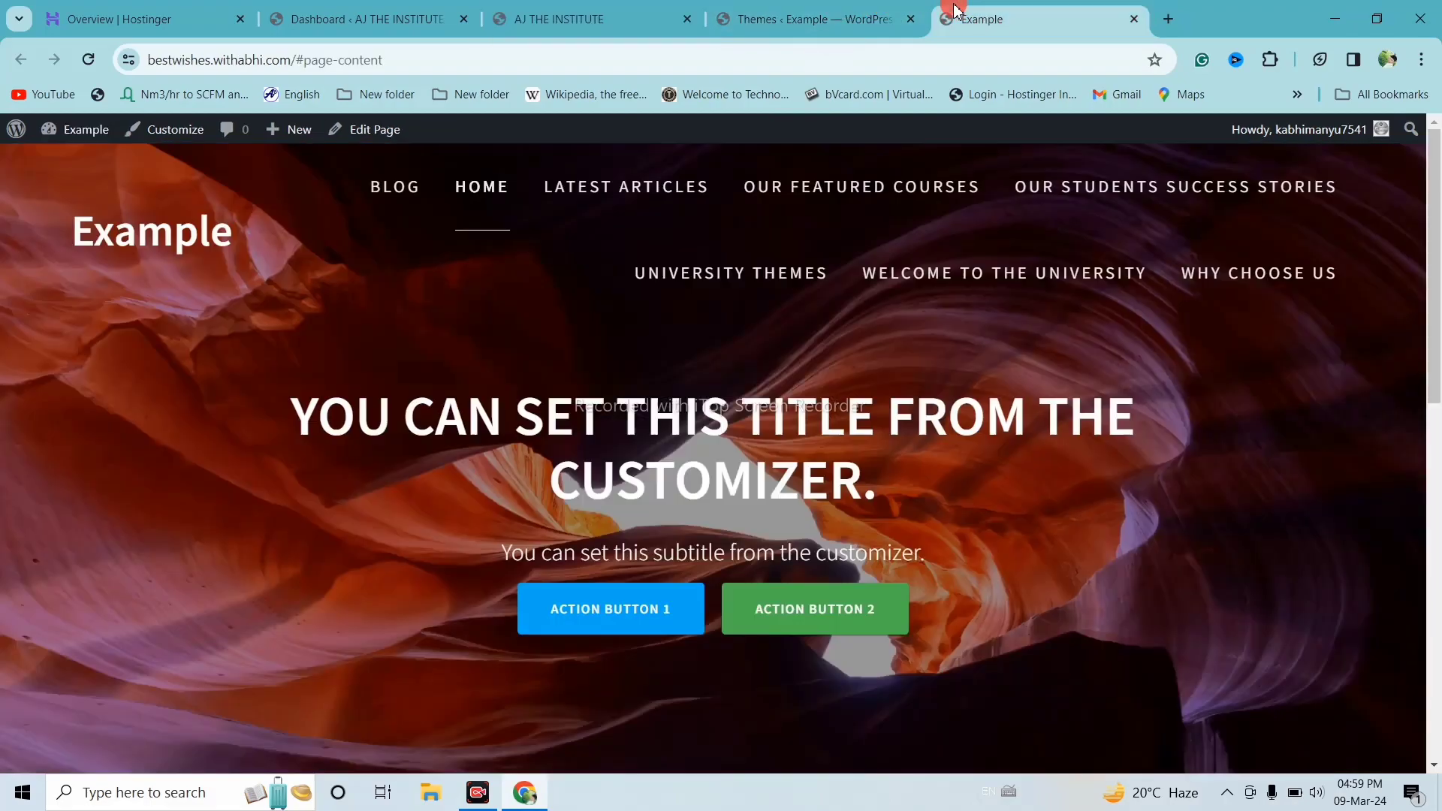
Highlight the Example site's bestwishes.withabhi domain in the address bar
scroll(812, 567, "down", 3)
scroll(810, 565, "up", 3)
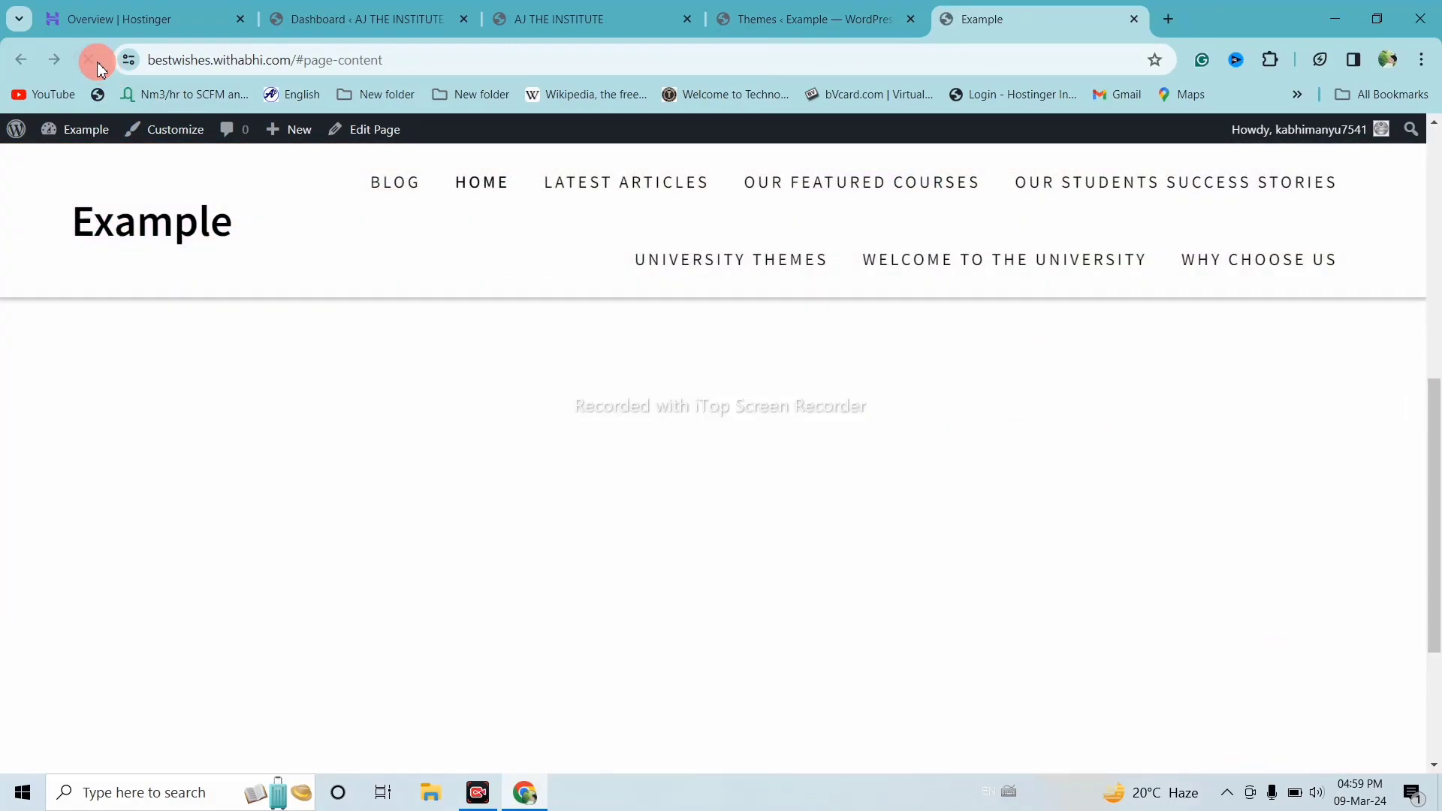
left_click(156, 58)
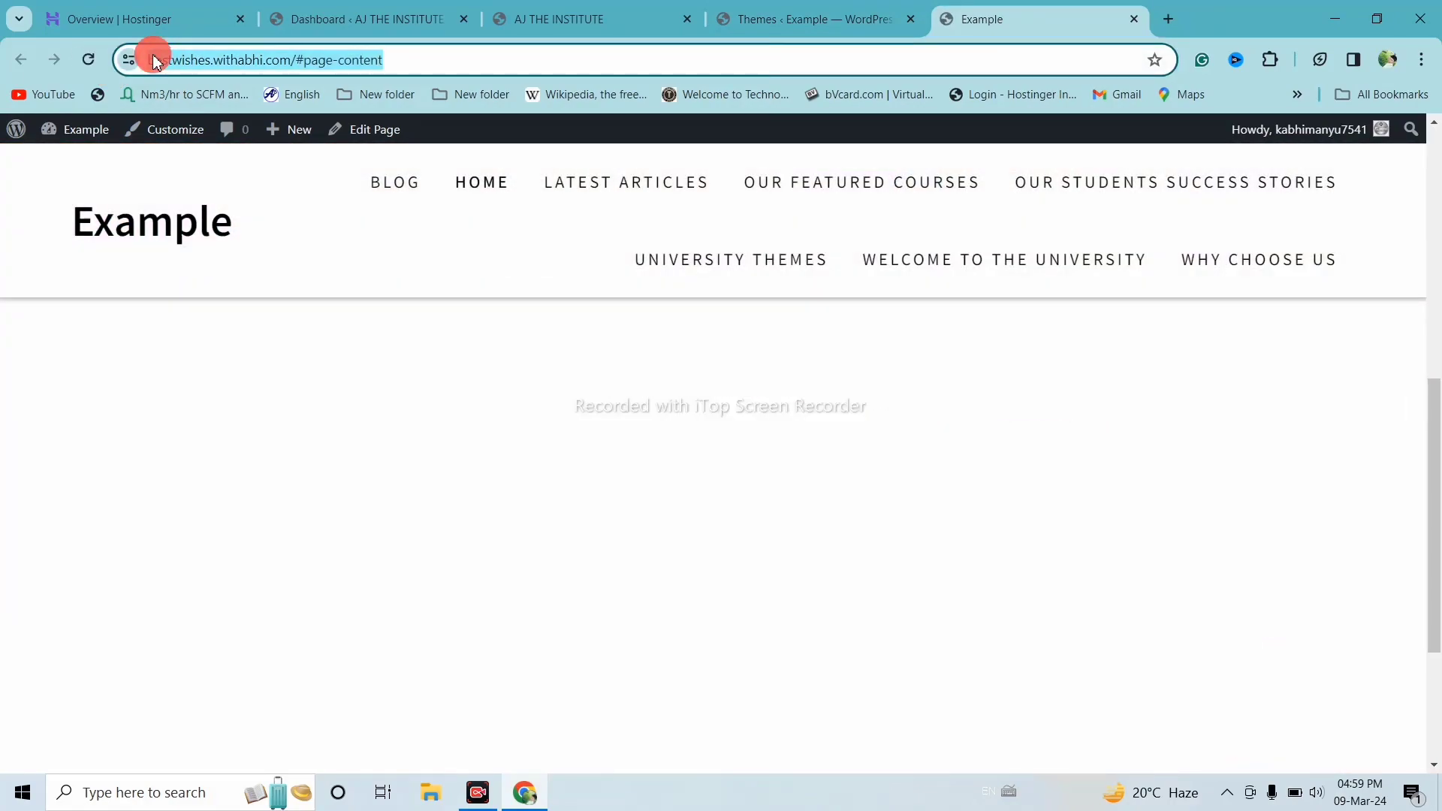
left_click(156, 60)
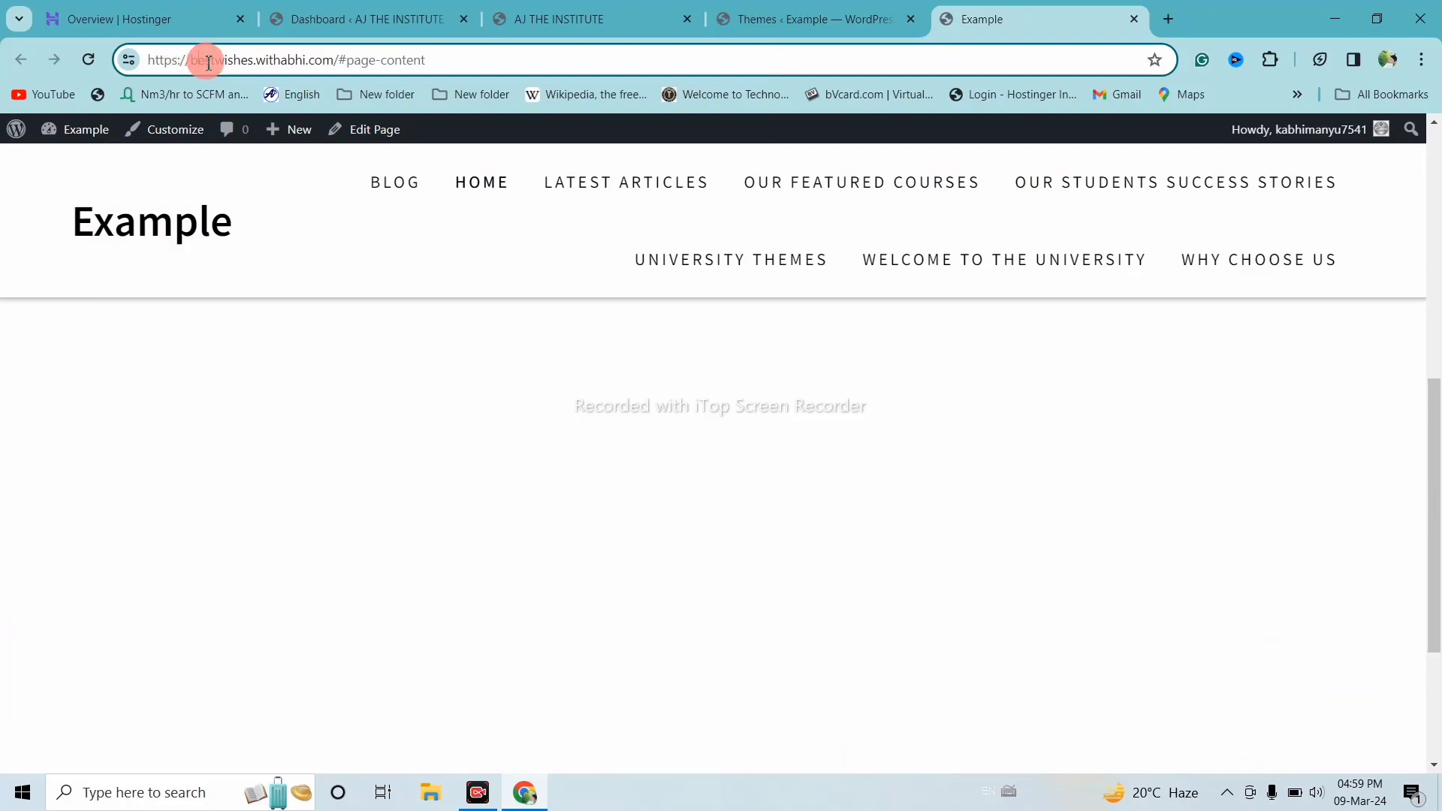
left_click_drag(208, 63, 305, 66)
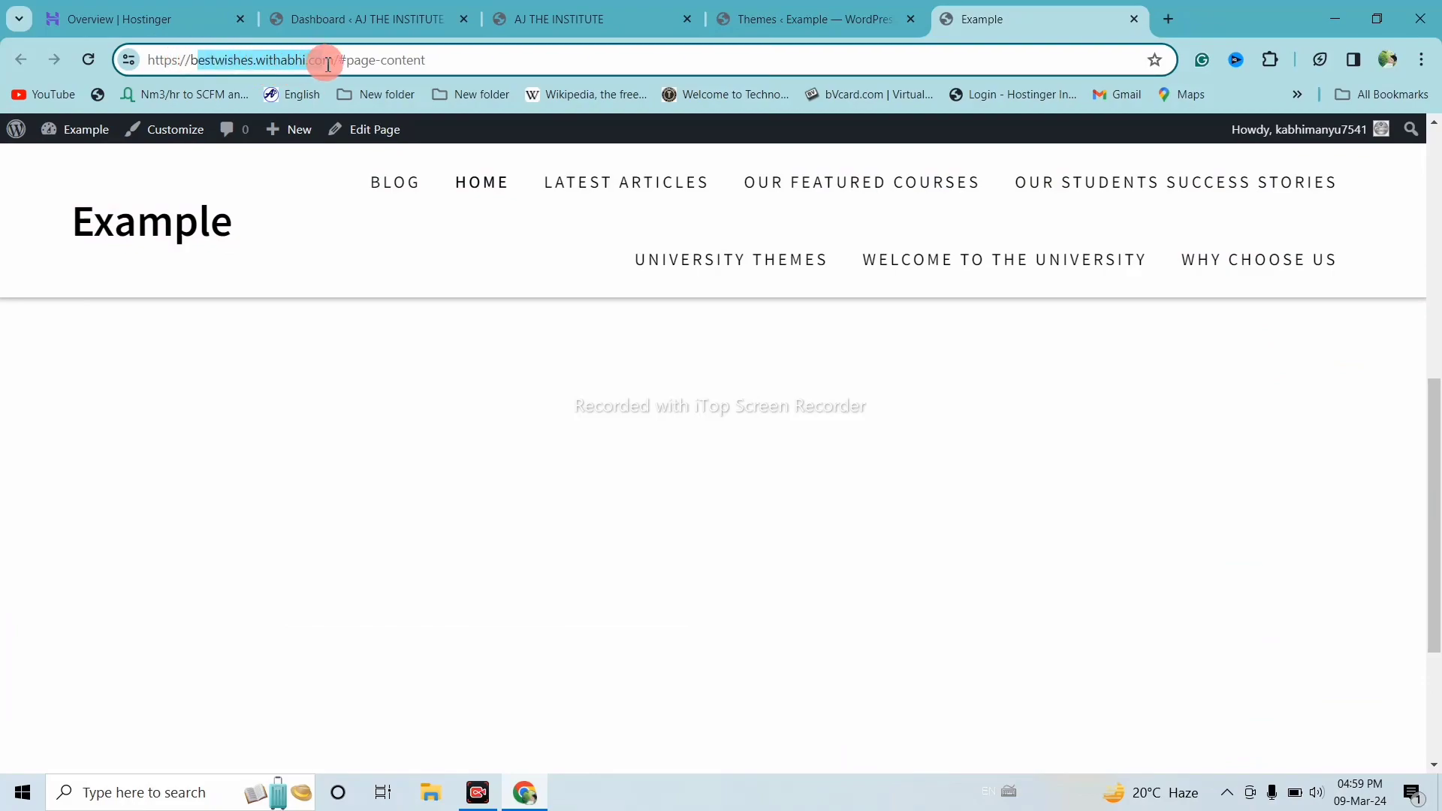
Compare it with the AJ THE INSTITUTE site's full https address, then go to Example's Themes page
left_click(593, 15)
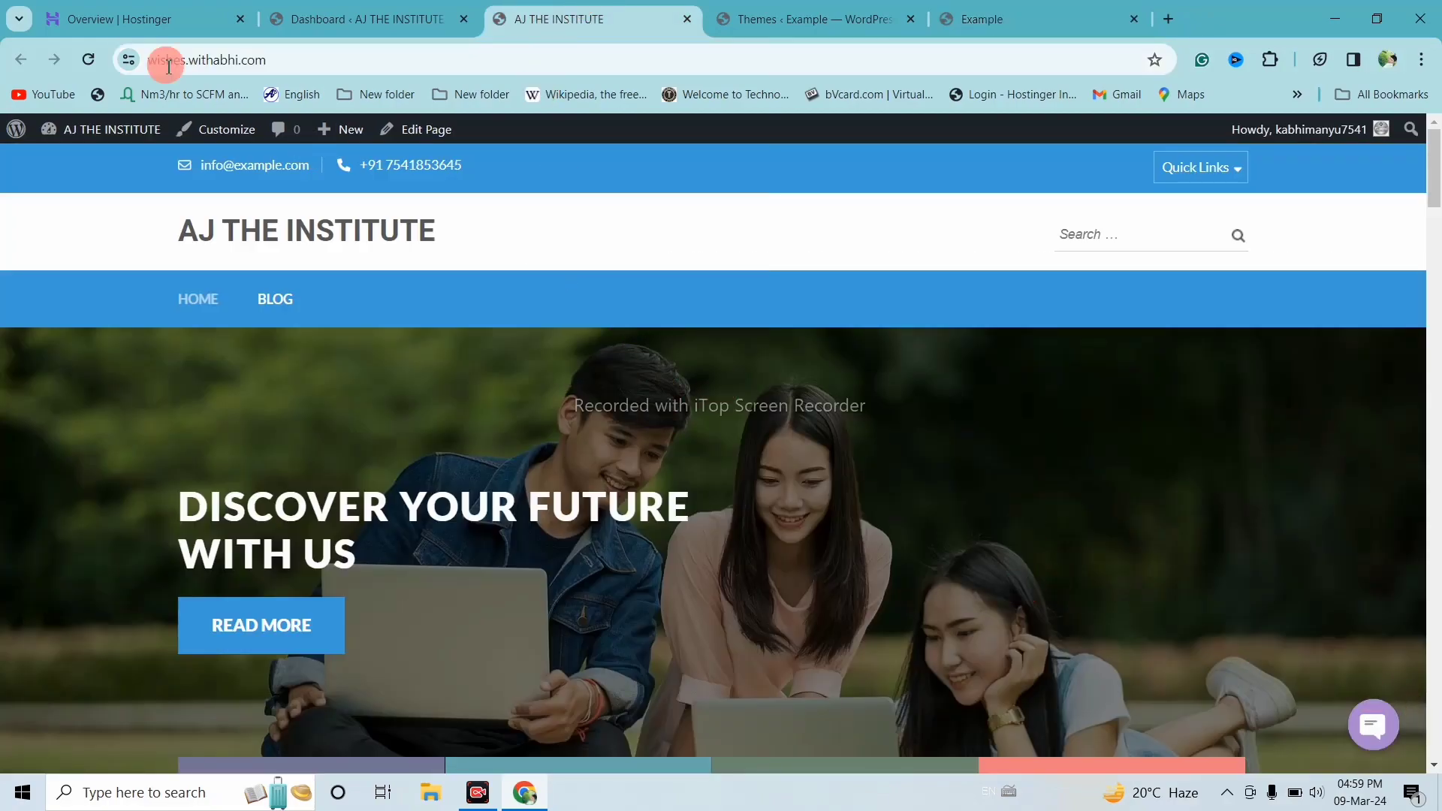
left_click(264, 56)
left_click(274, 56)
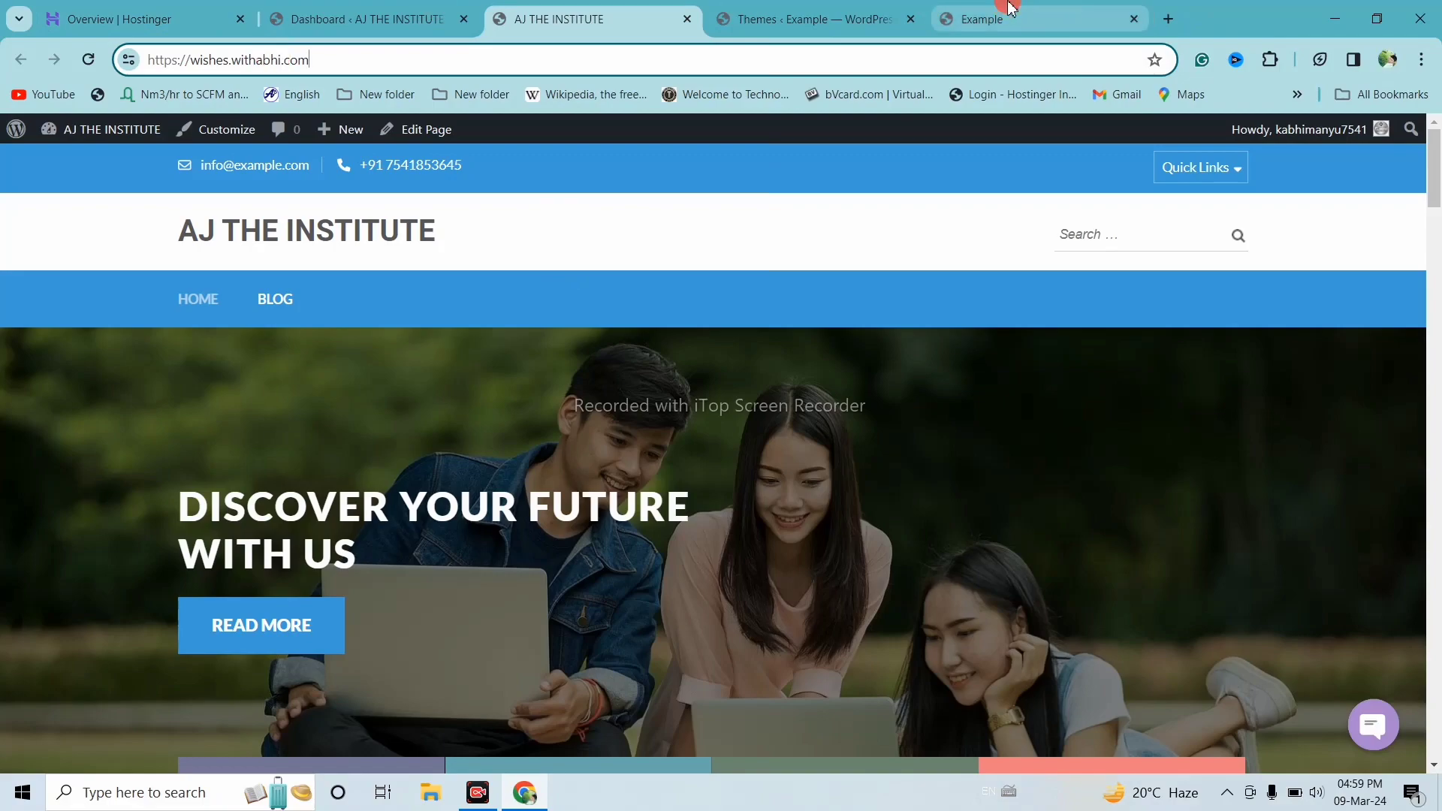
left_click(1011, 11)
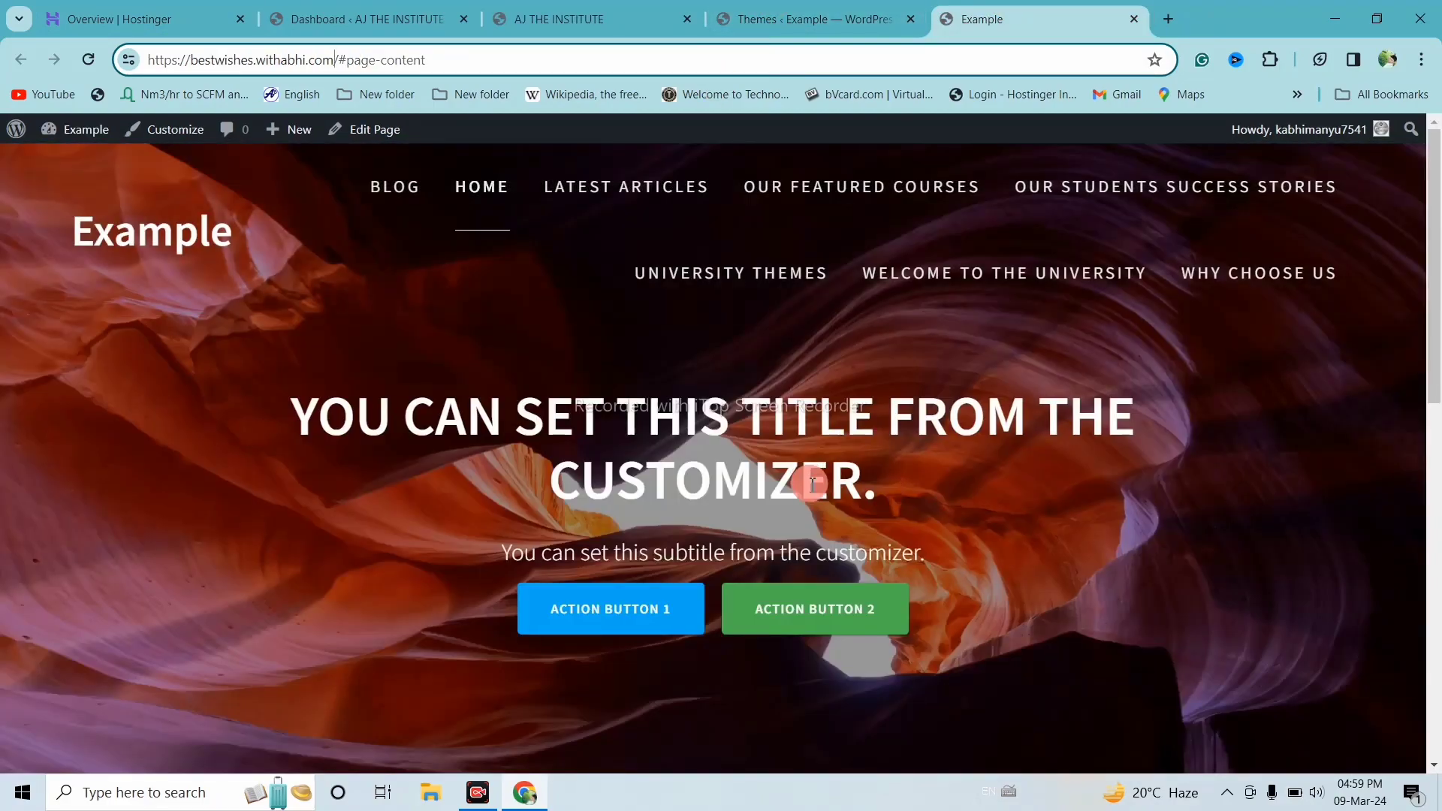
left_click(781, 16)
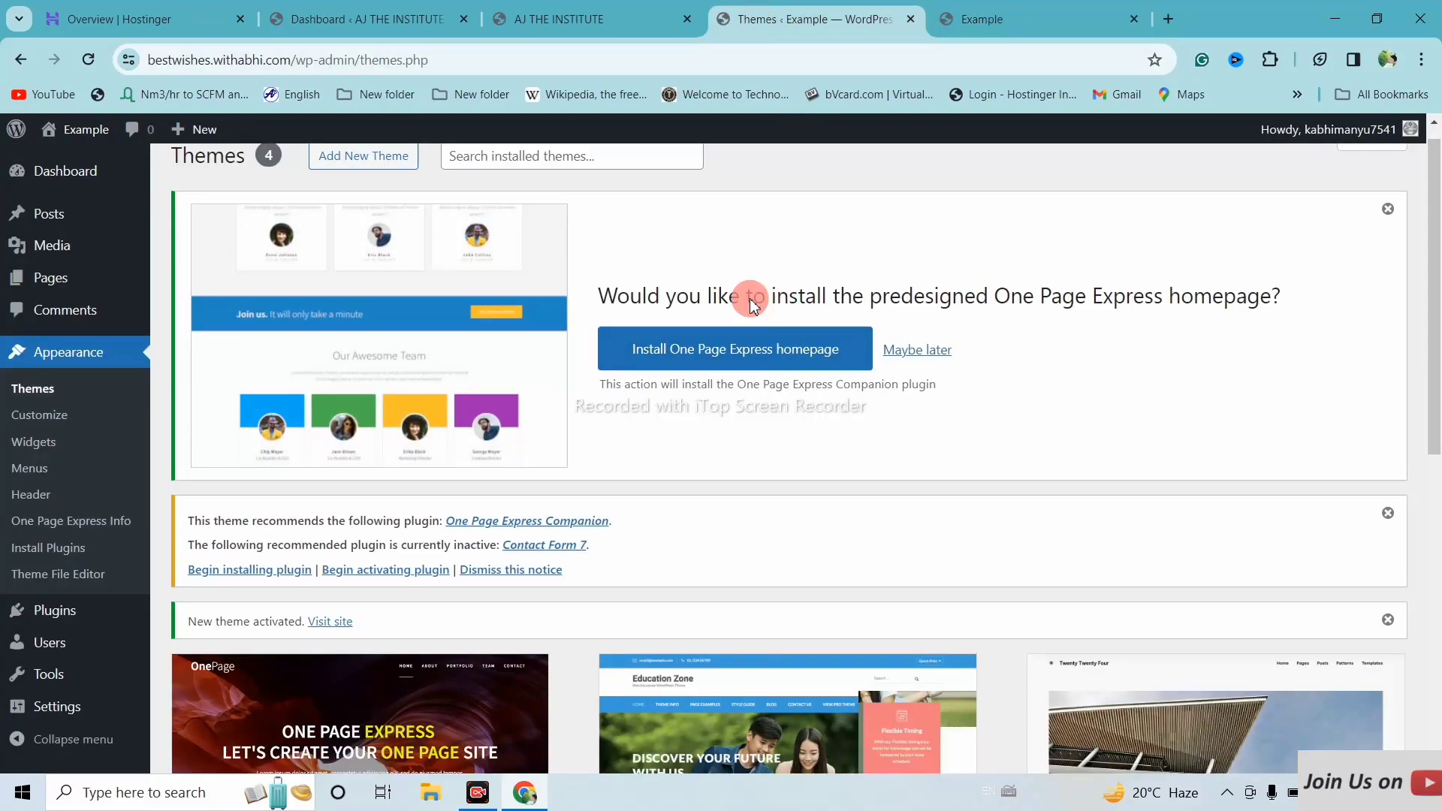
Search the plugin directory for 'chaty'
scroll(751, 300, "down", 9)
scroll(64, 455, "down", 1)
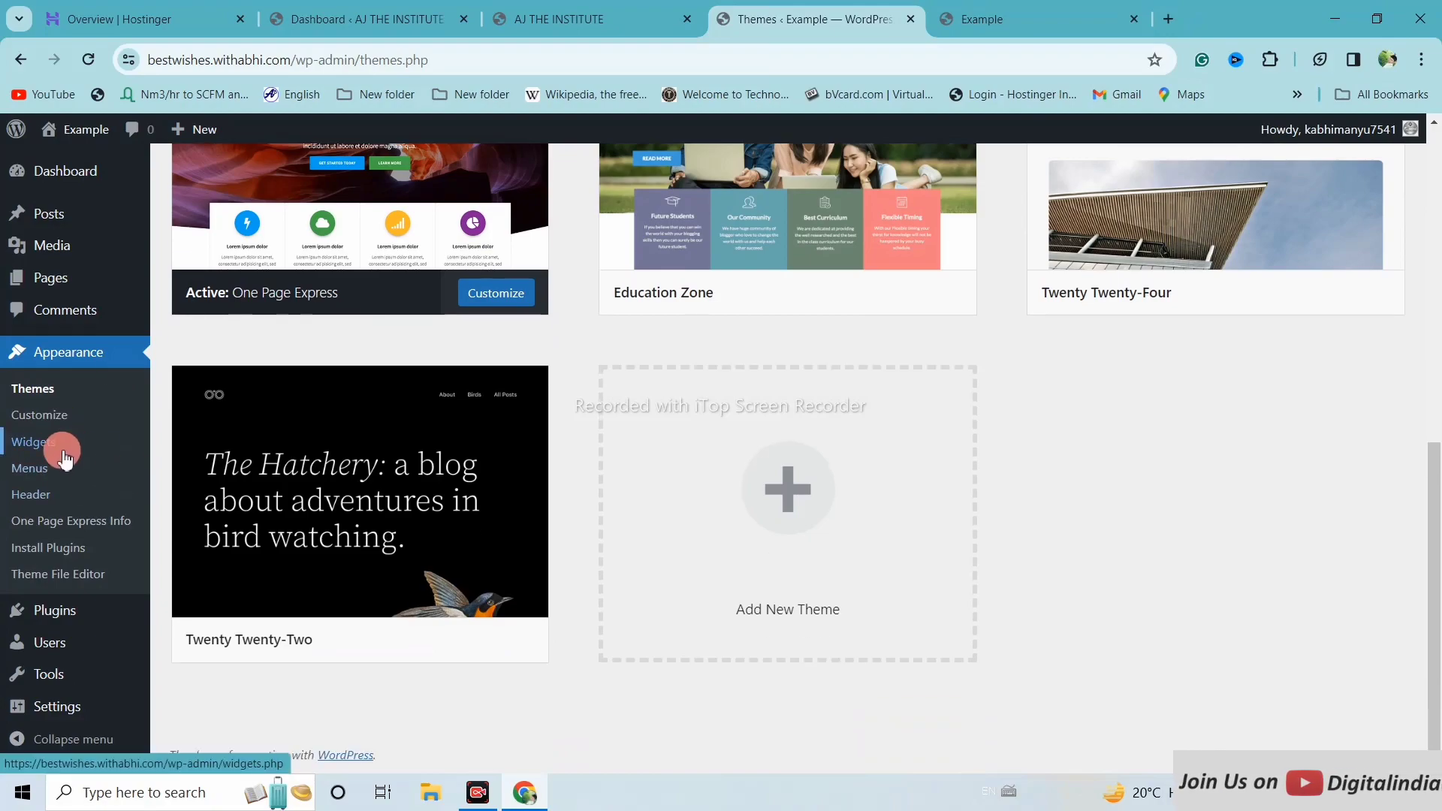
mouse_move(41, 612)
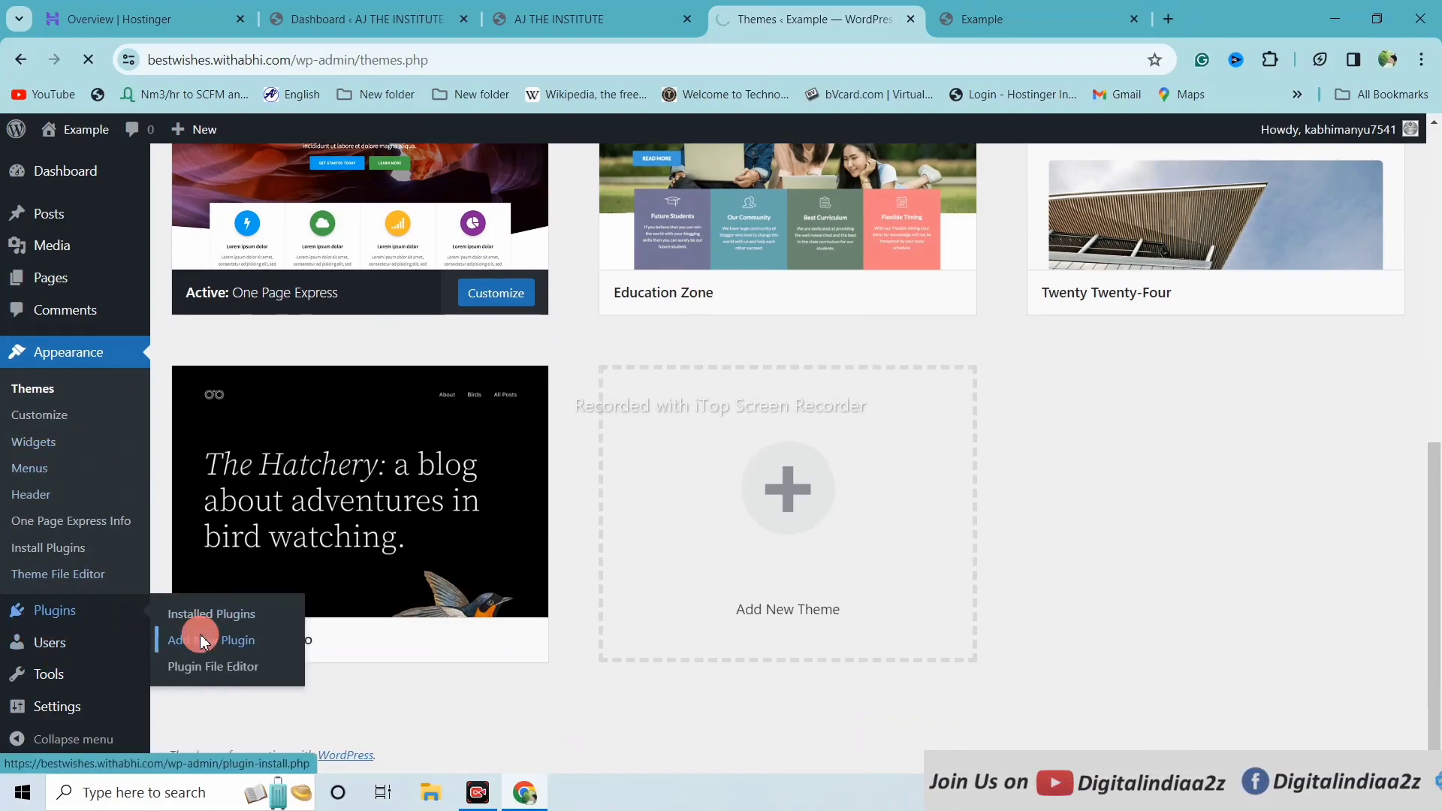
scroll(826, 458, "down", 3)
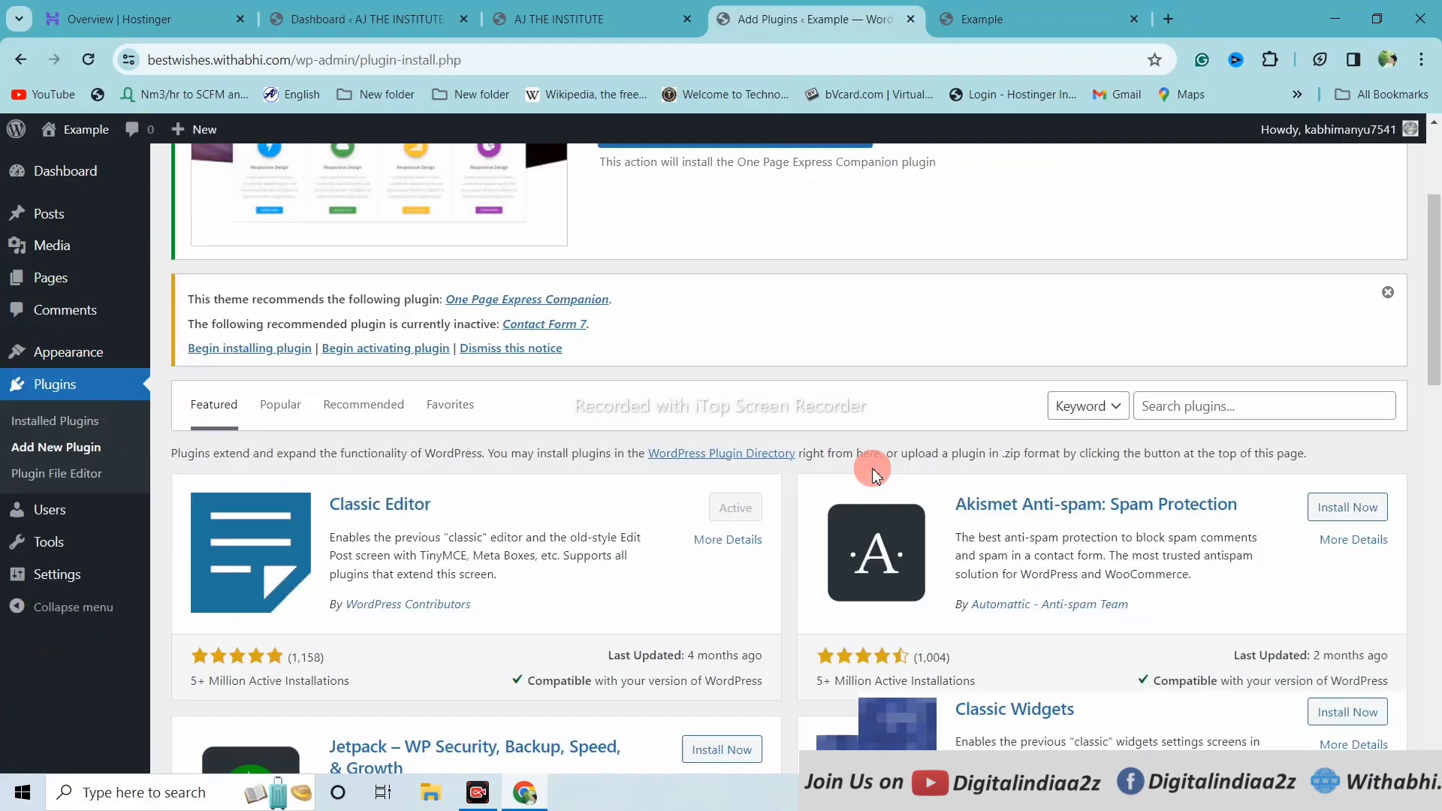
scroll(871, 473, "down", 1)
left_click(1184, 356)
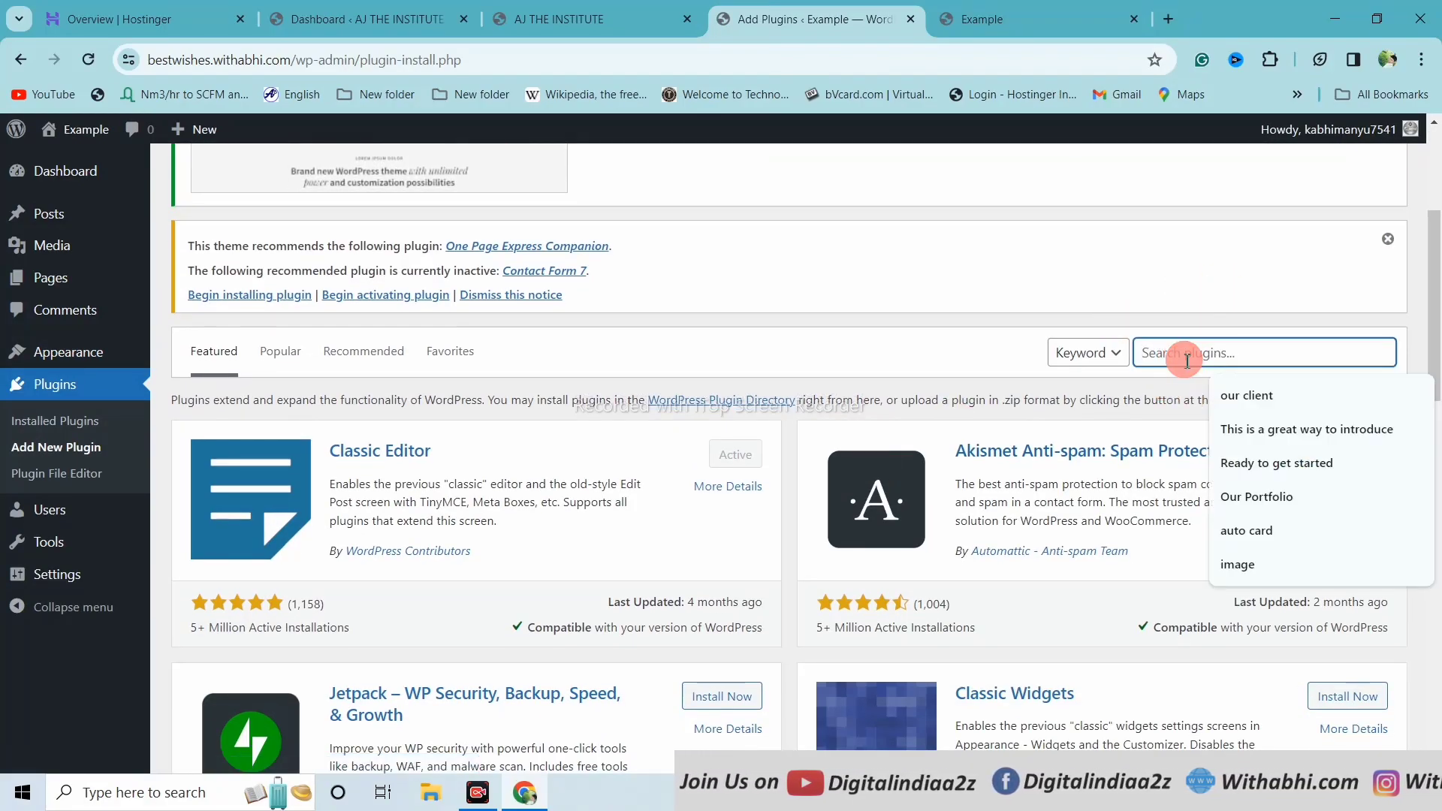
type("chaty")
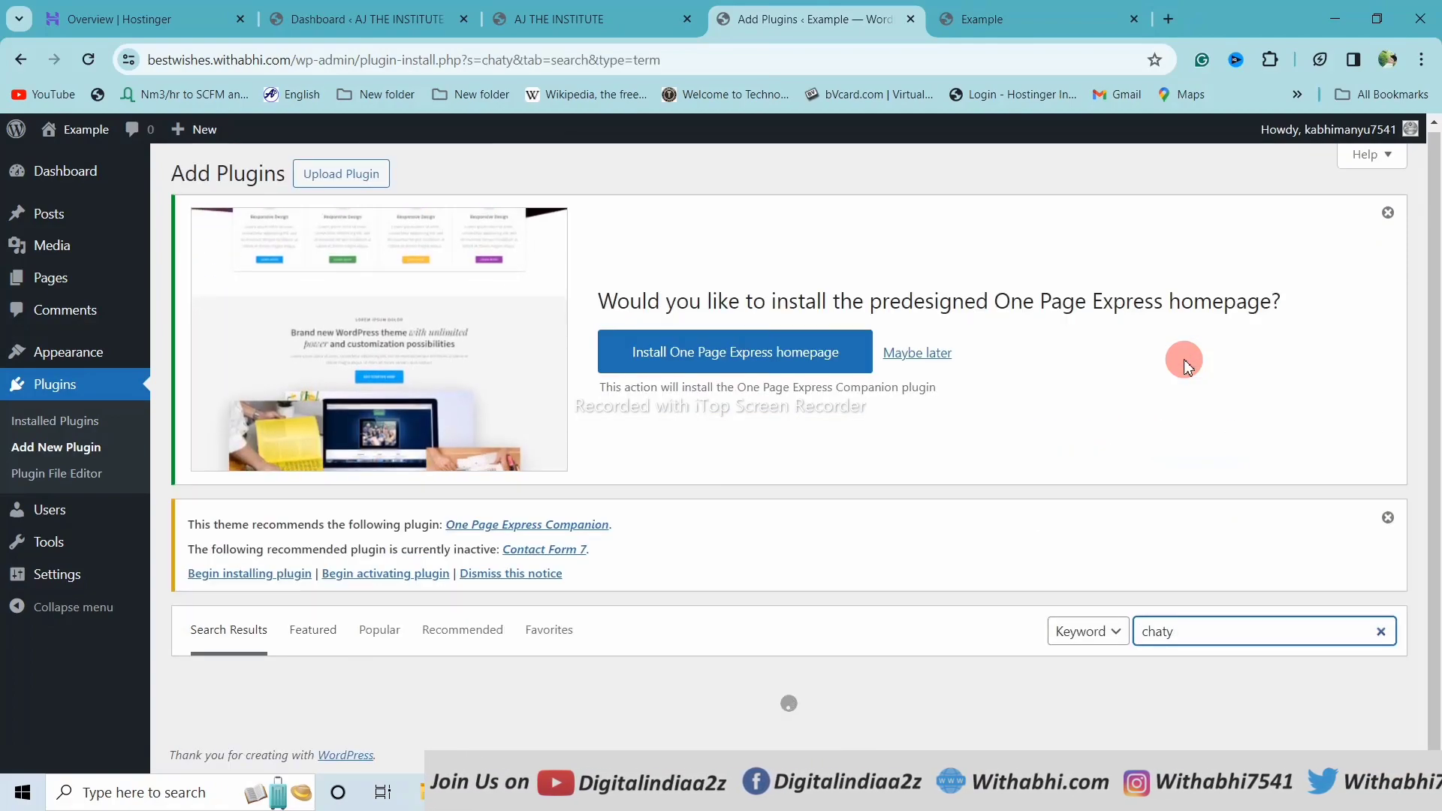
Check the Chaty plugin's 200,000+ installs and Premio author, then install and activate it
scroll(1052, 375, "down", 5)
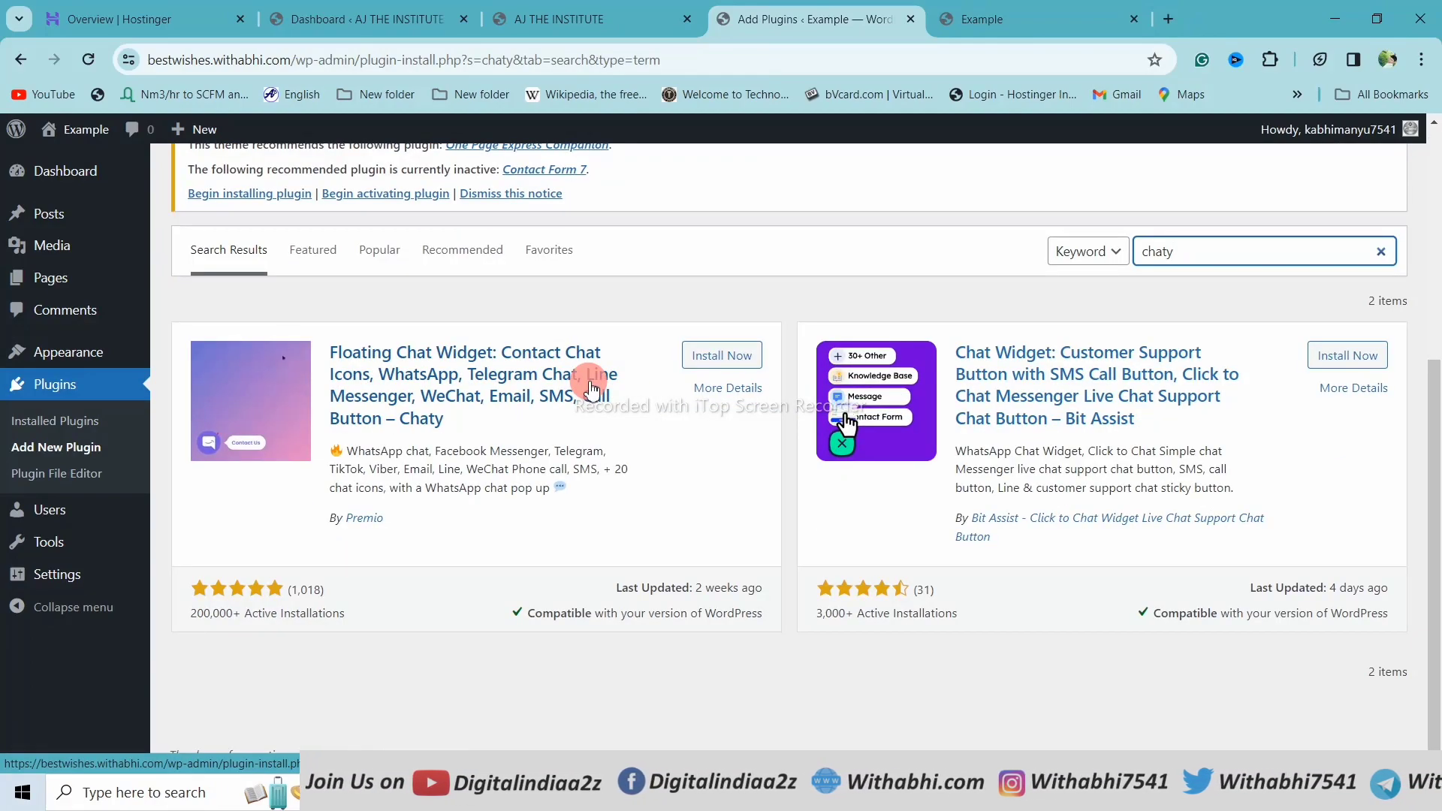
left_click(668, 474)
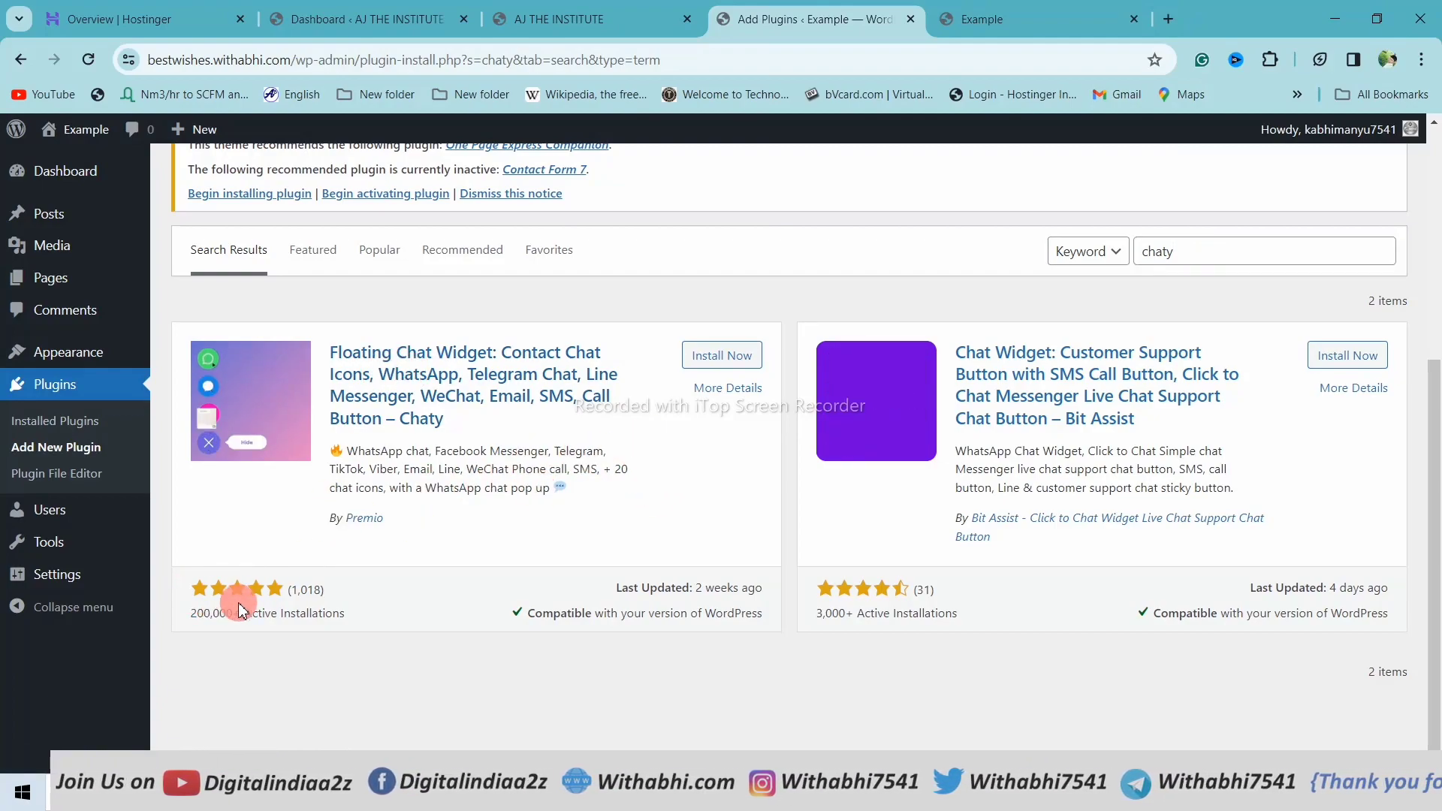
left_click_drag(208, 617, 252, 615)
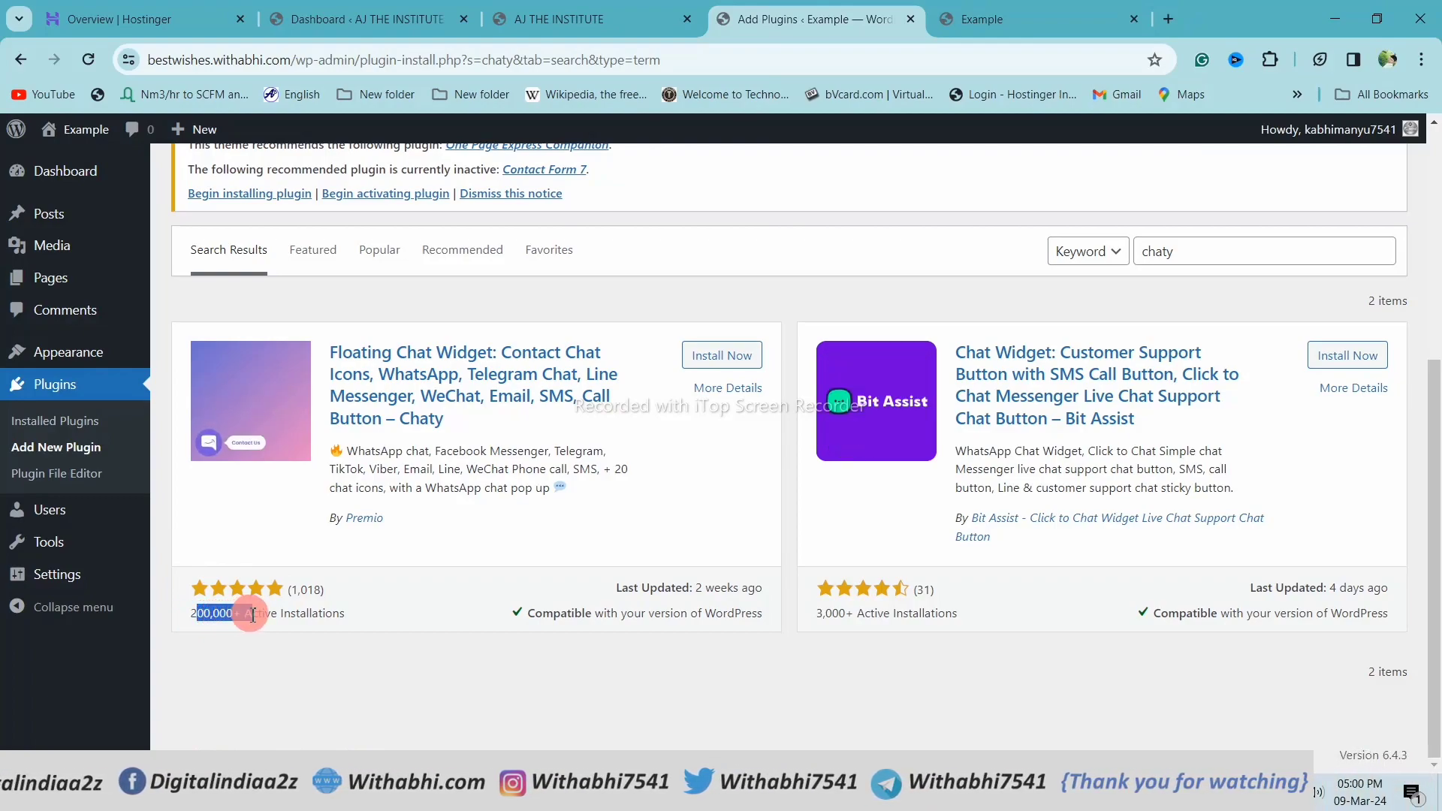
left_click(283, 601)
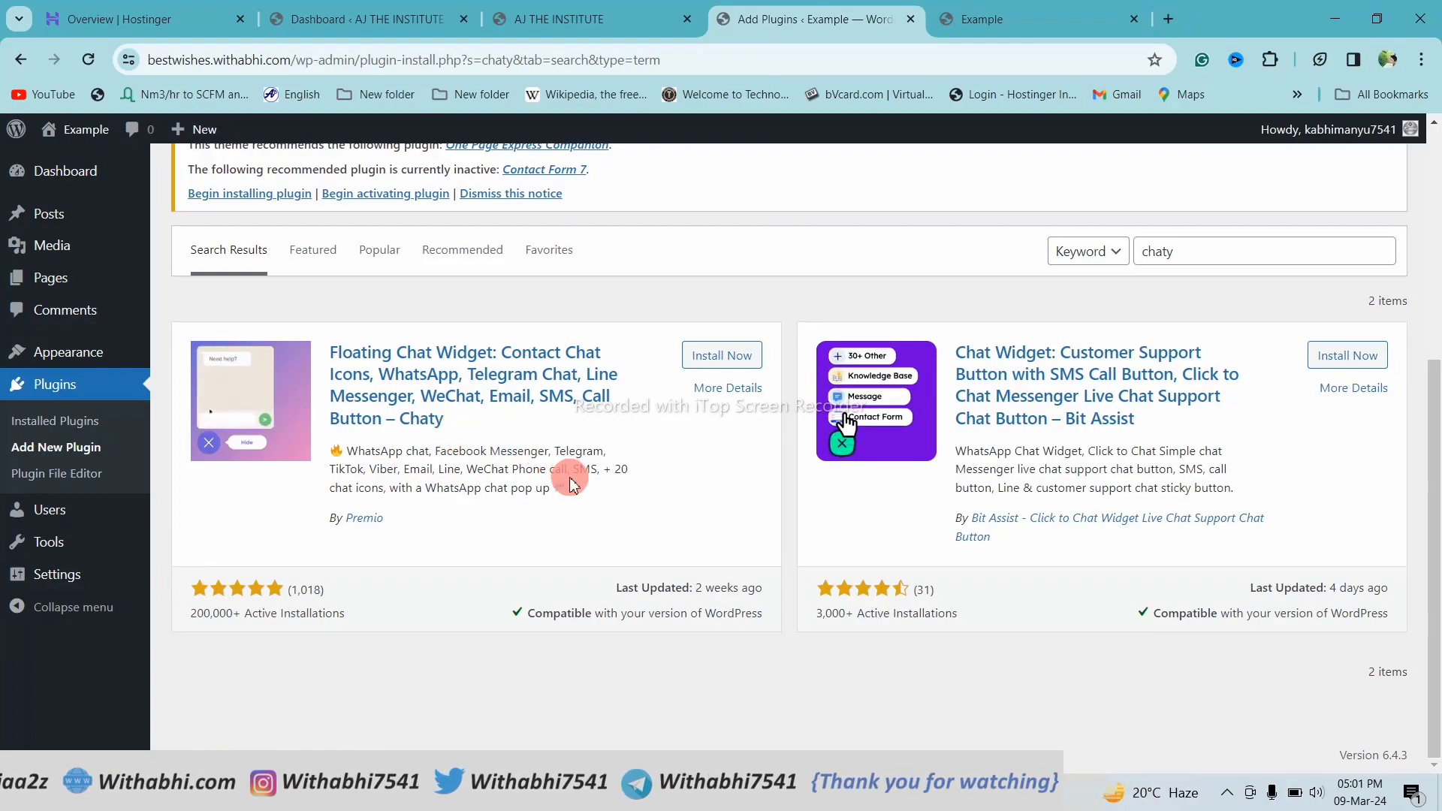
left_click_drag(328, 518, 398, 526)
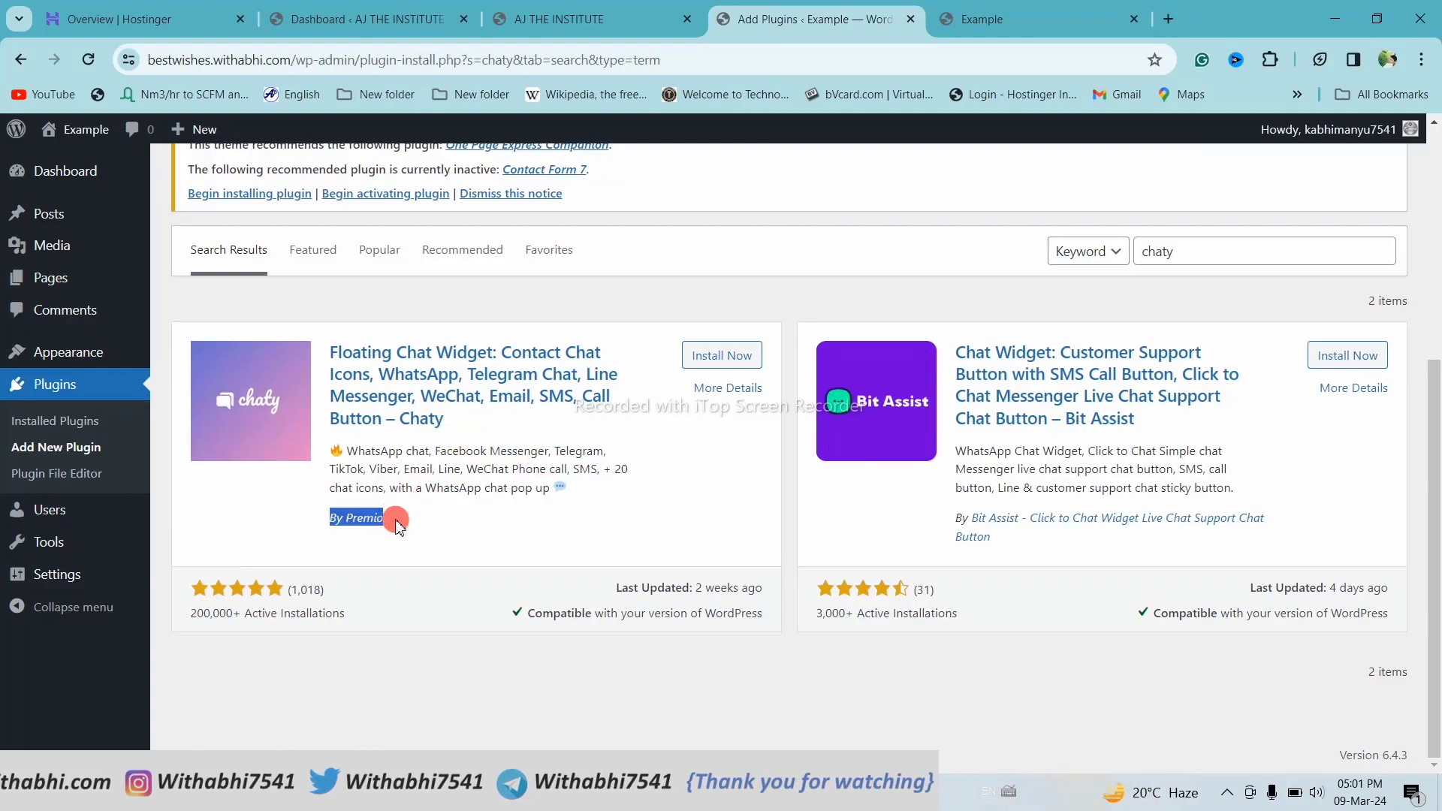
left_click(365, 533)
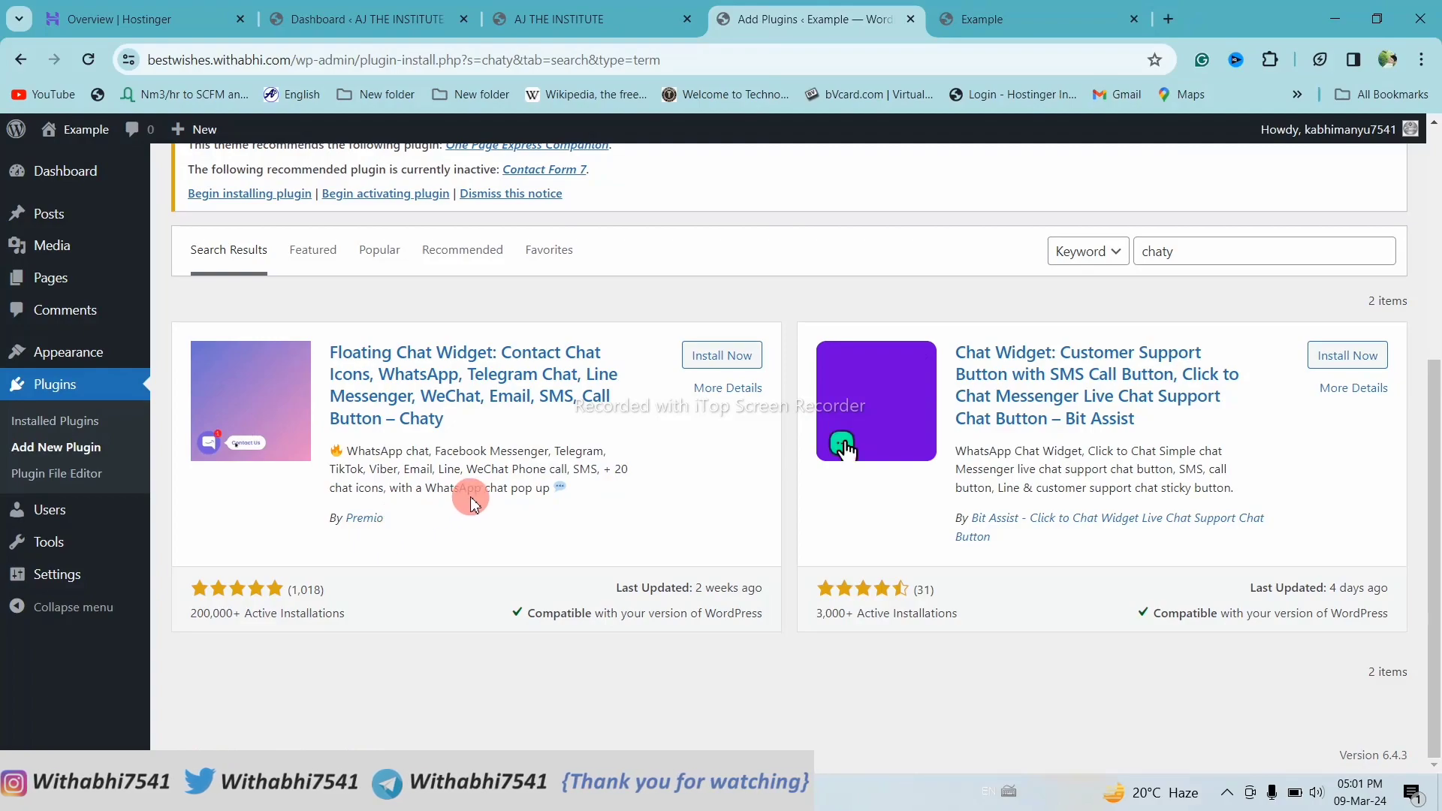
left_click(713, 366)
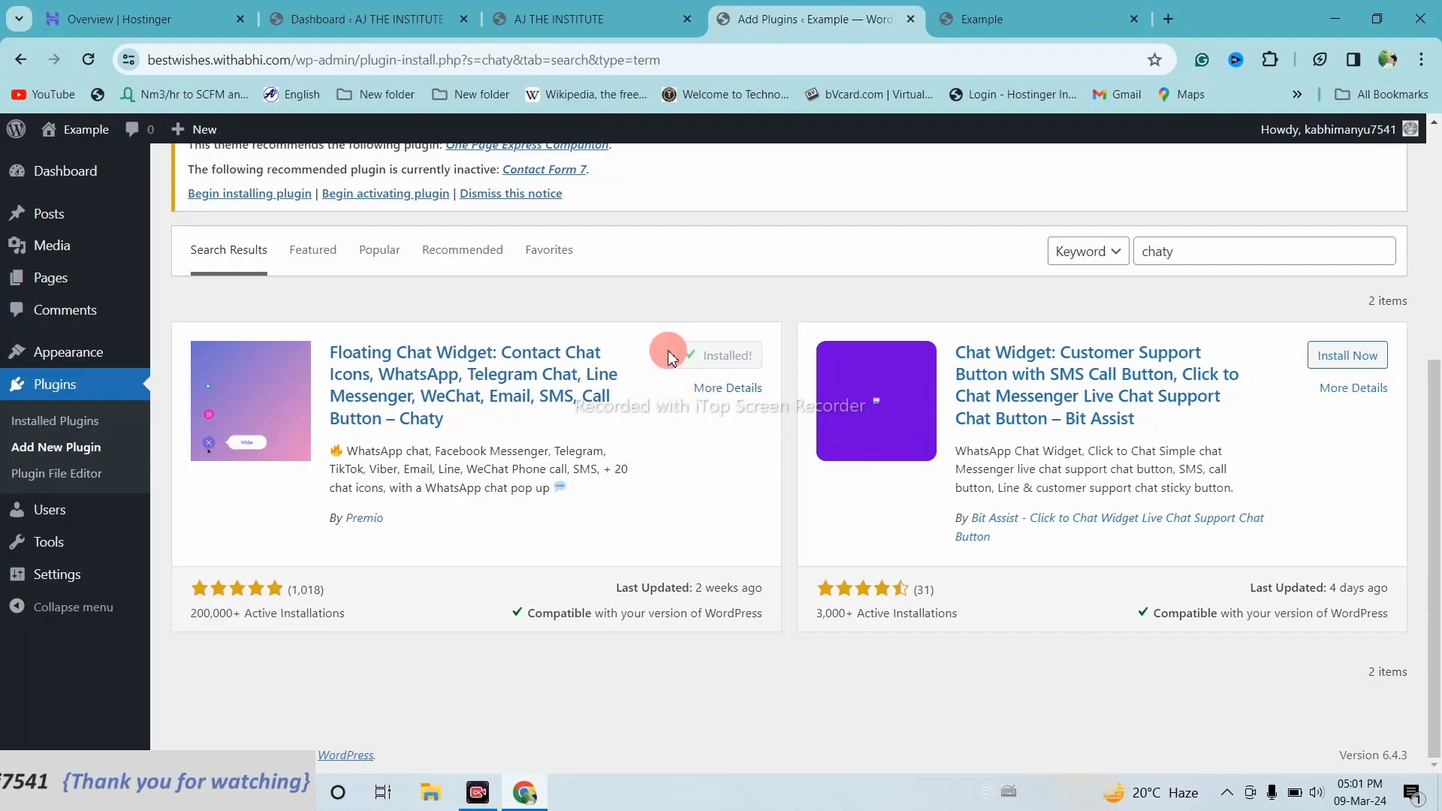
left_click(728, 356)
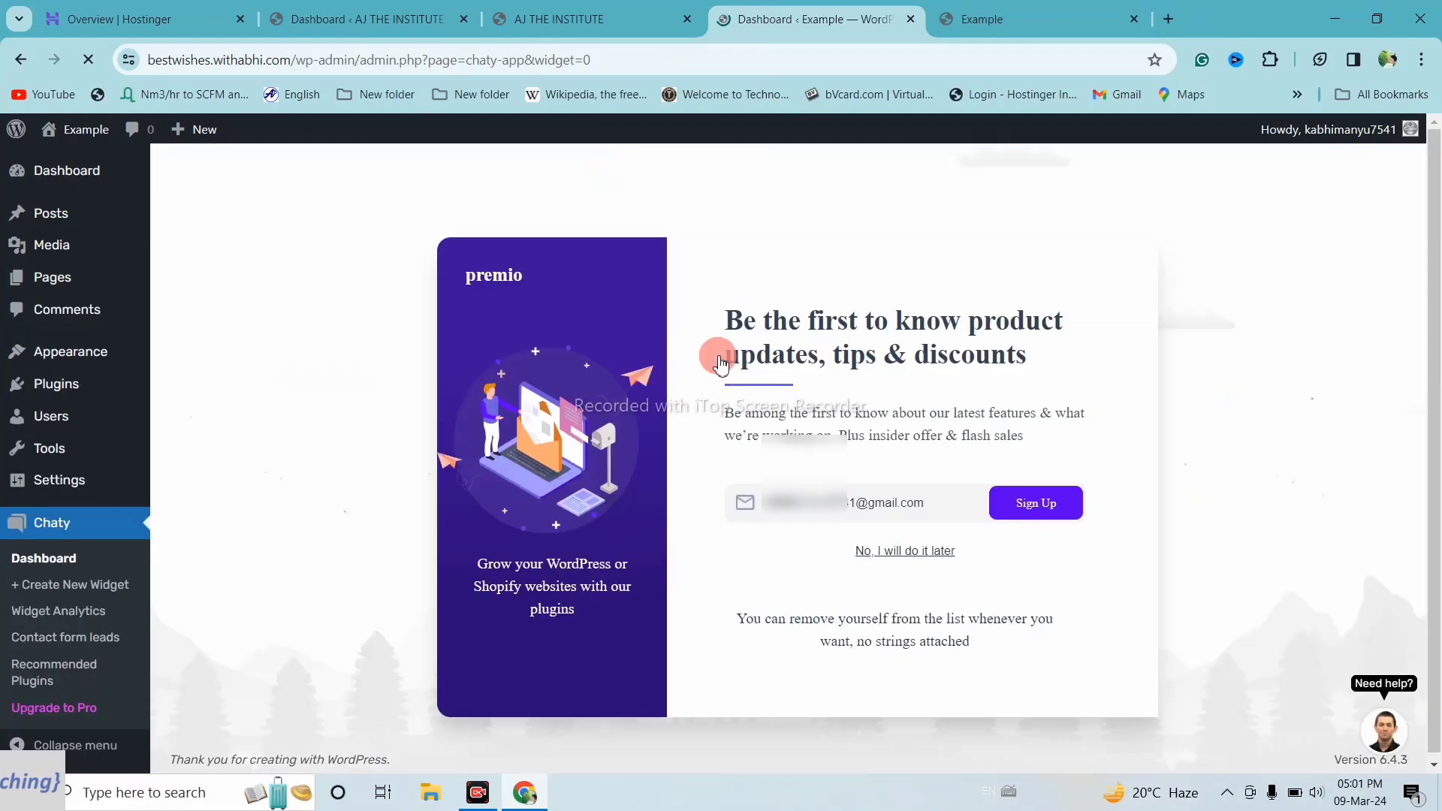
Dismiss the Welcome to Chaty newsletter popup
left_click(794, 503)
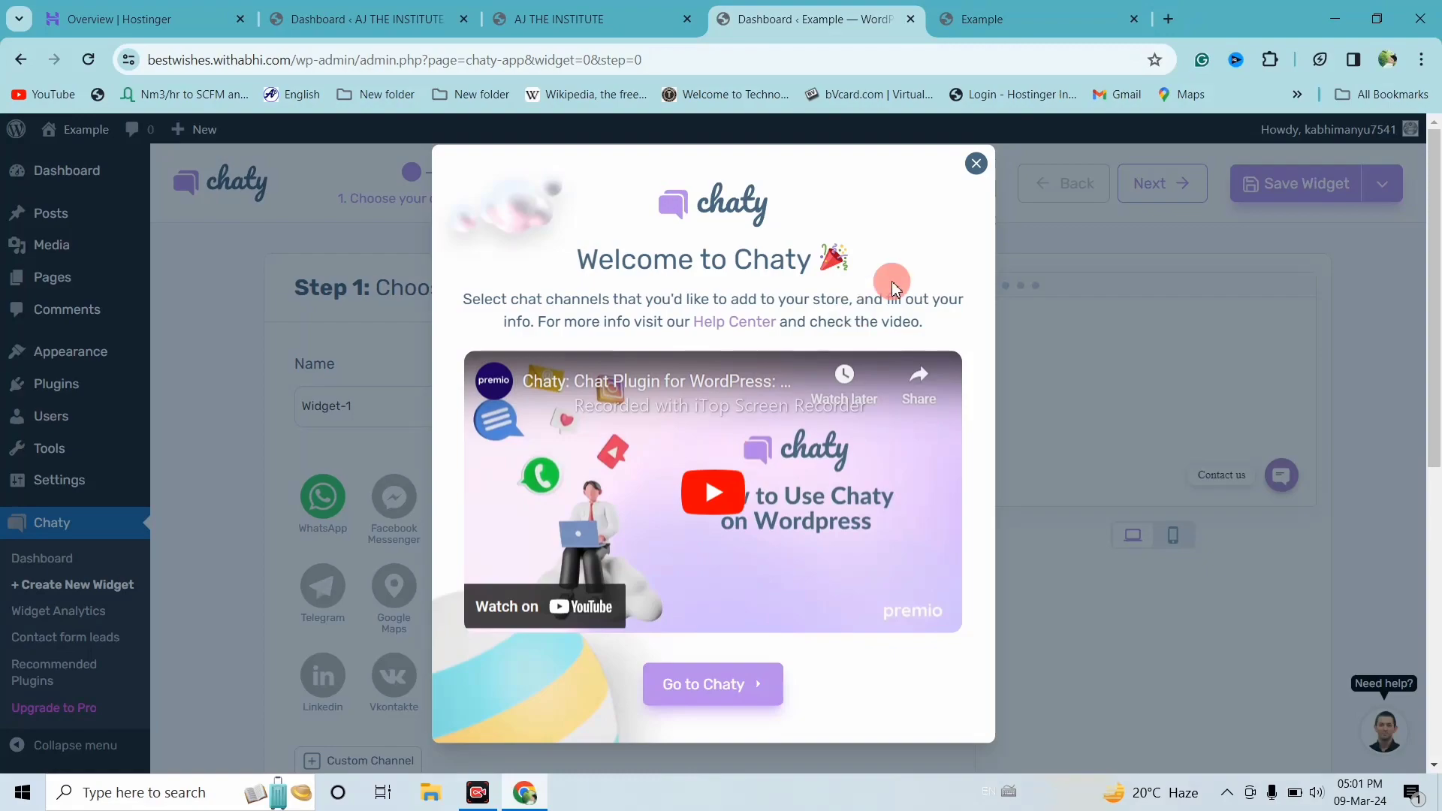
left_click(976, 163)
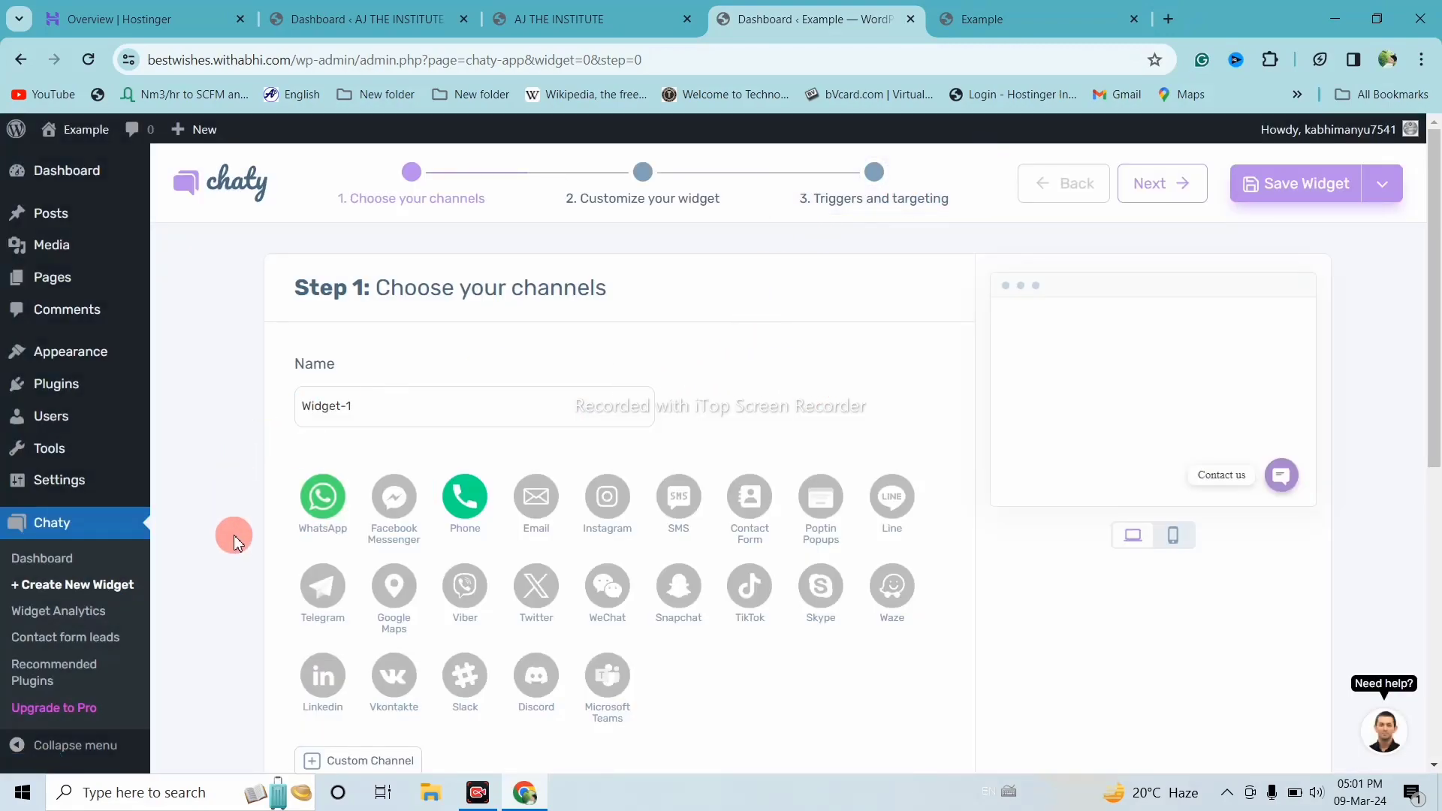
scroll(234, 541, "down", 6)
scroll(232, 535, "up", 6)
Go via Dashboard home to Chaty's dashboard and create a new widget
mouse_move(67, 171)
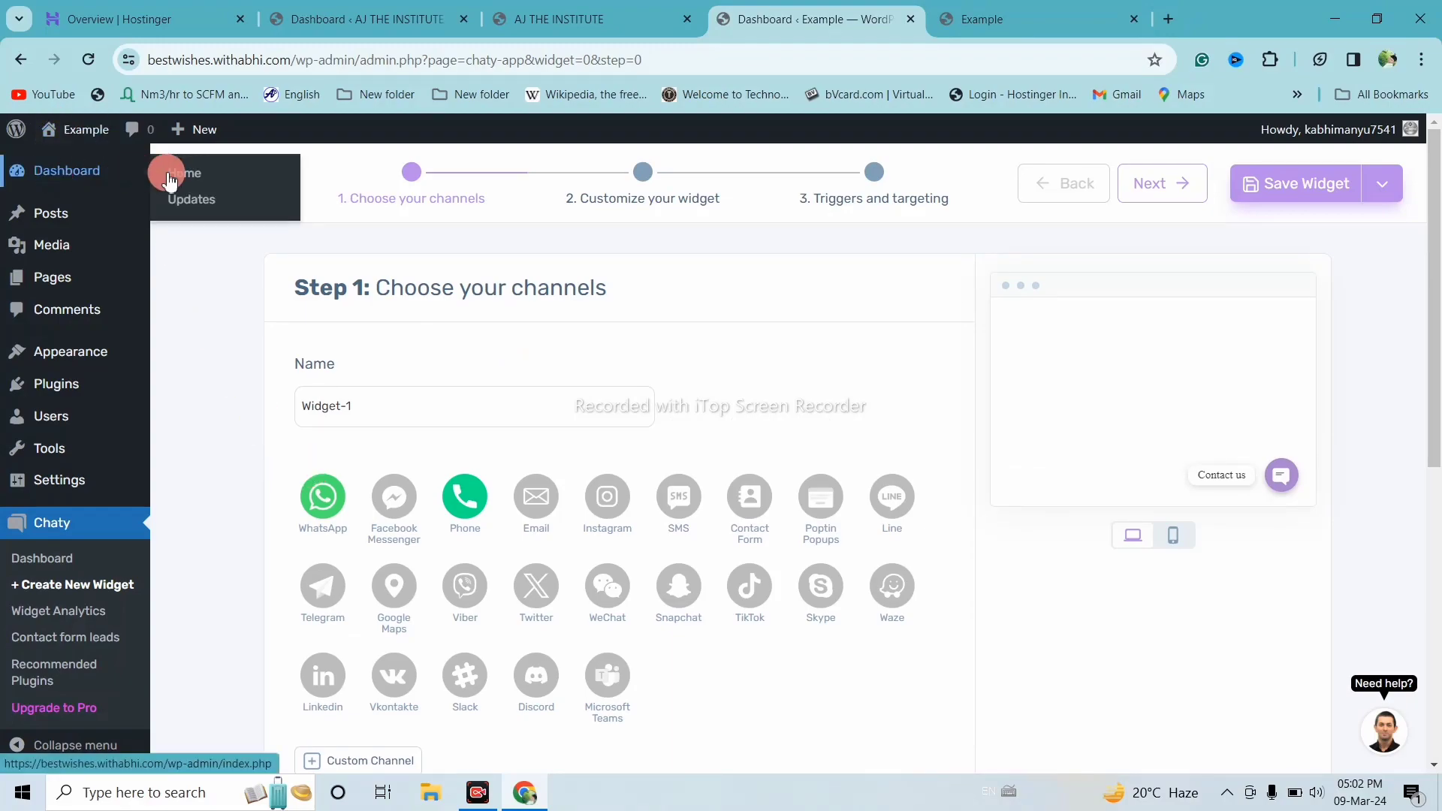
left_click(181, 177)
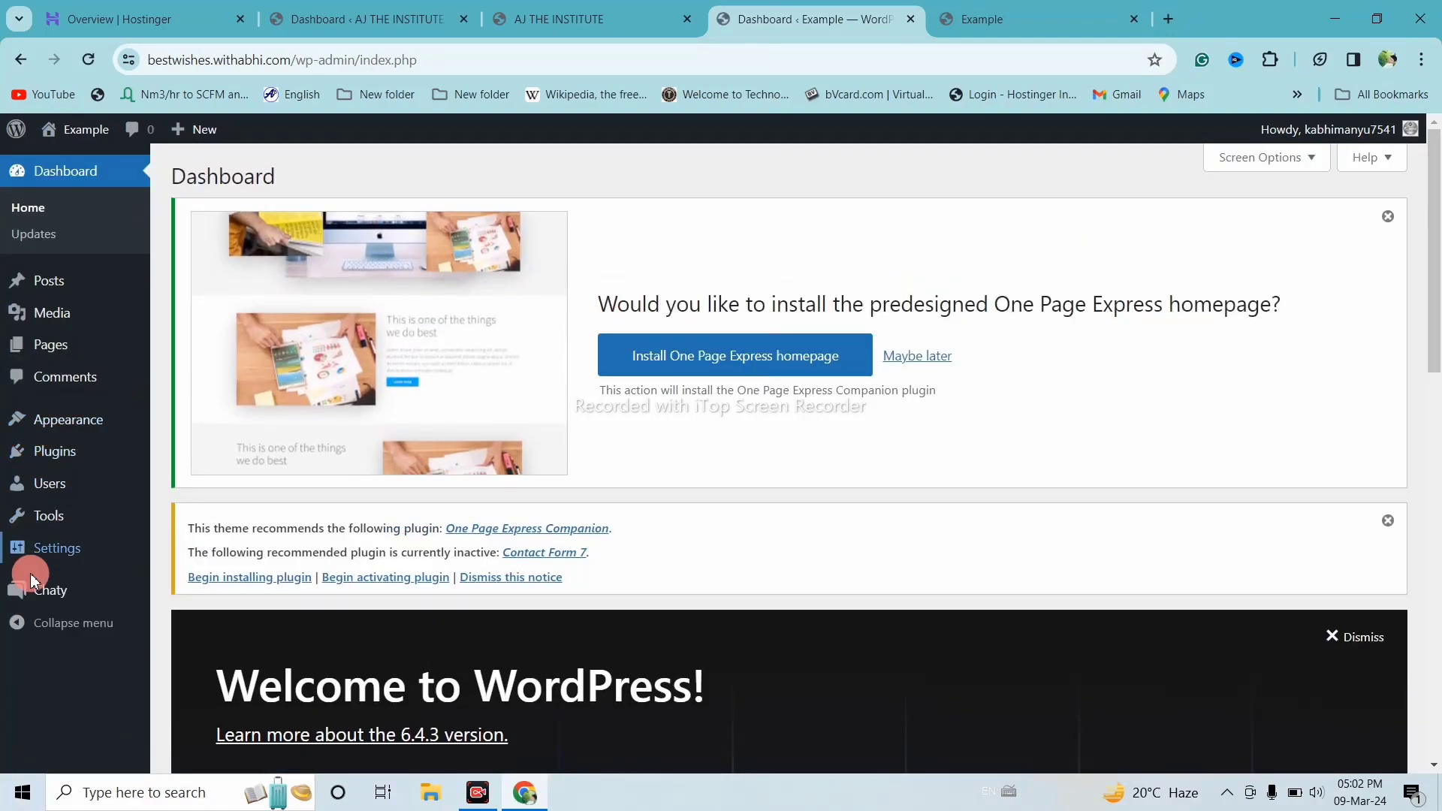
mouse_move(46, 605)
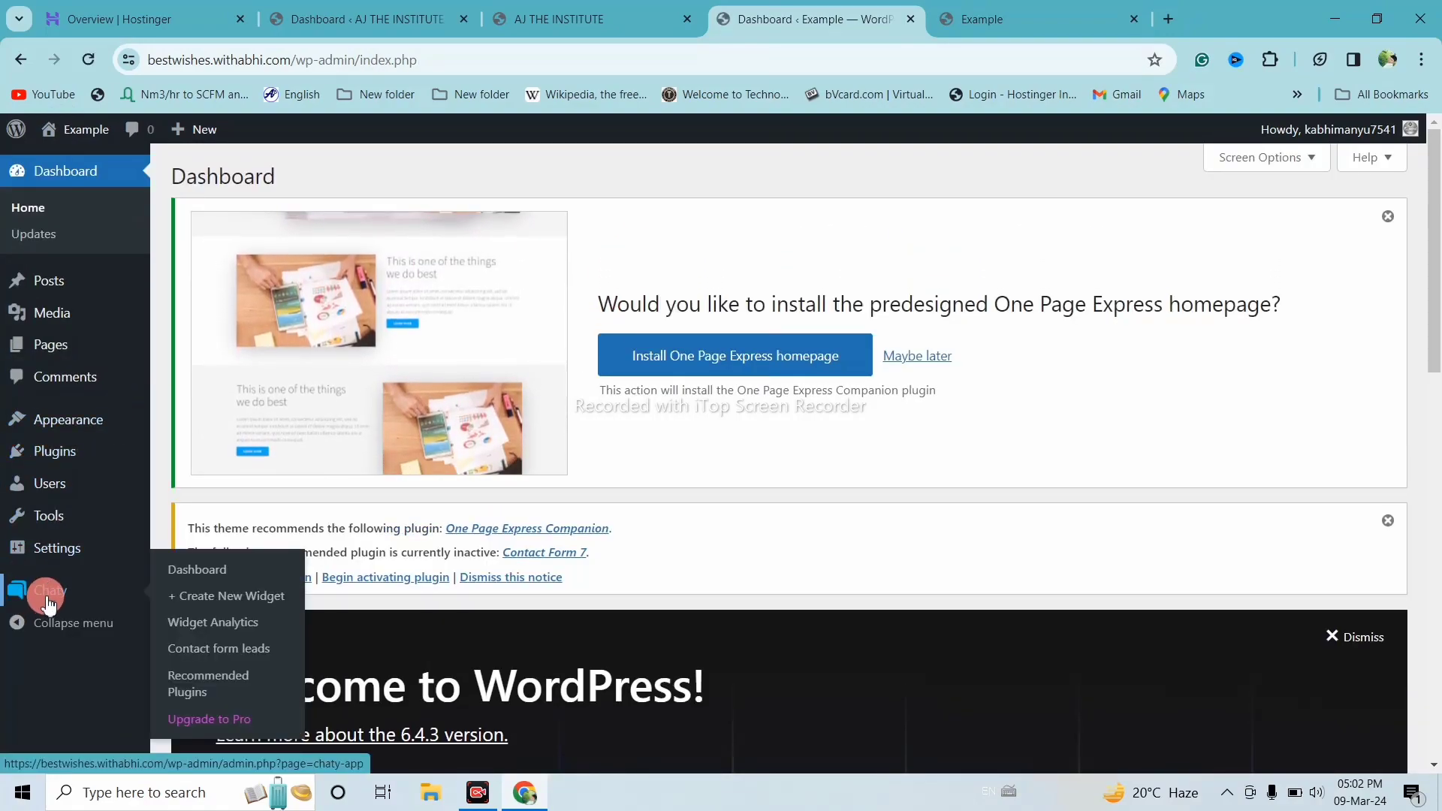
left_click(189, 584)
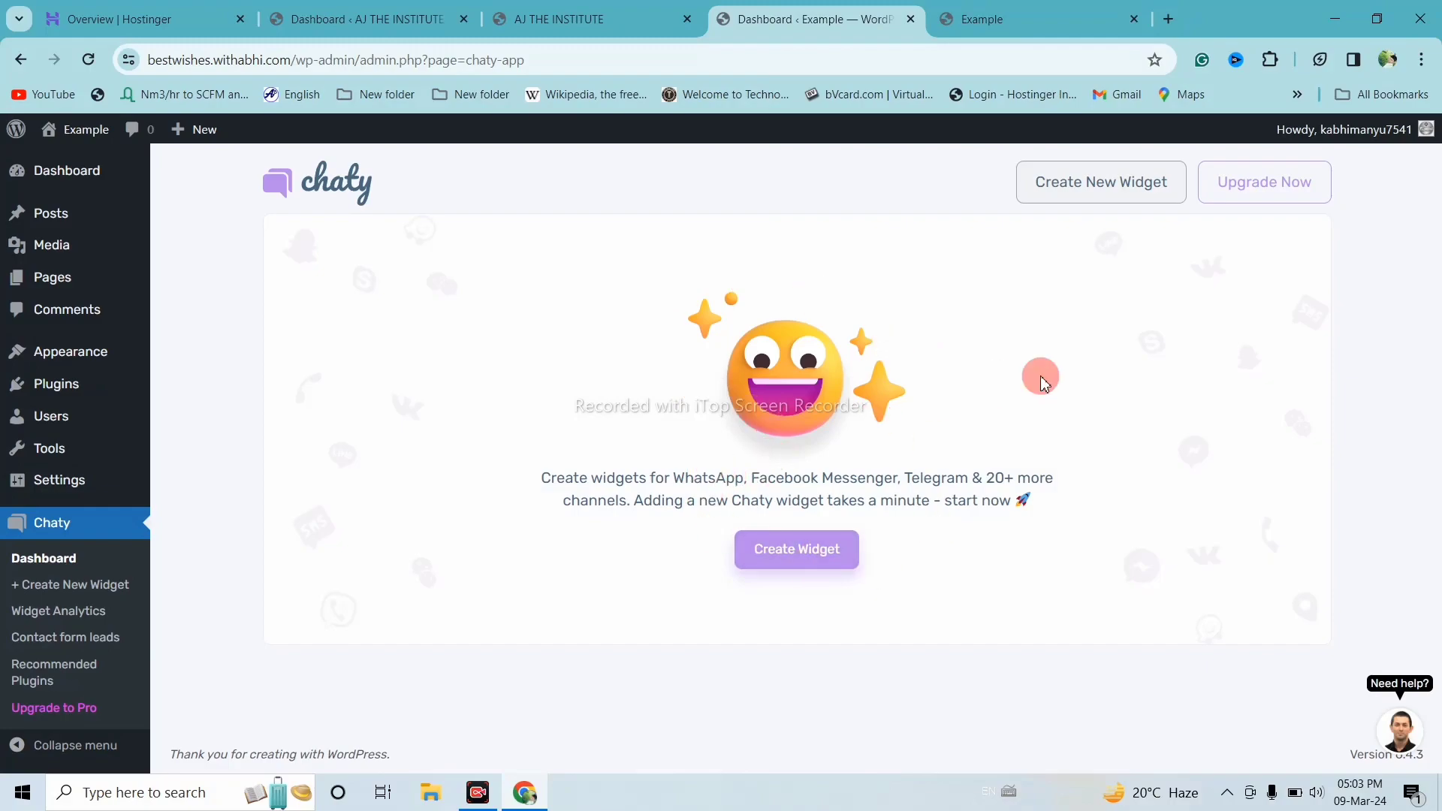
left_click(1104, 181)
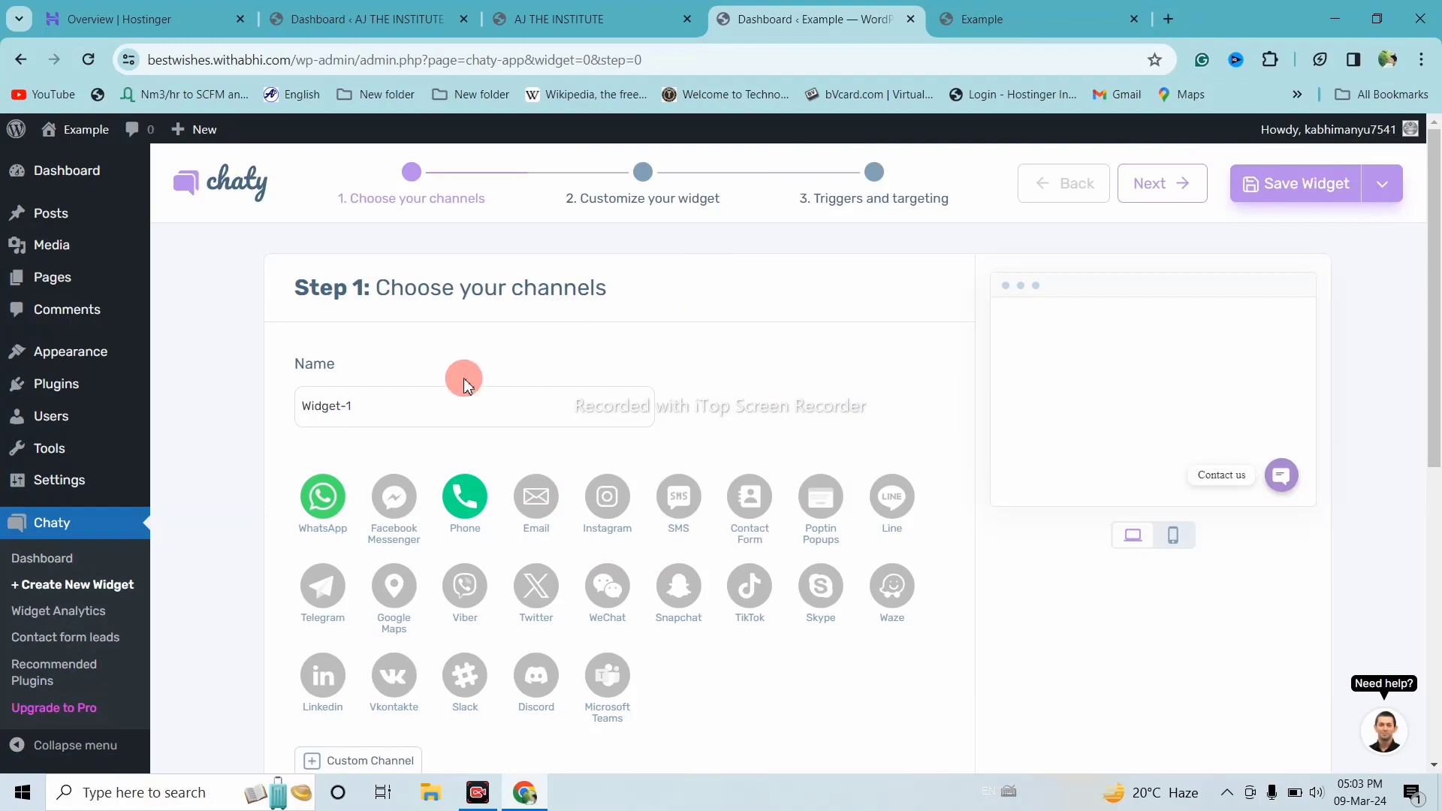
Add Email and Instagram as Widget-1 channels, toggling Facebook Messenger along the way
left_click(446, 406)
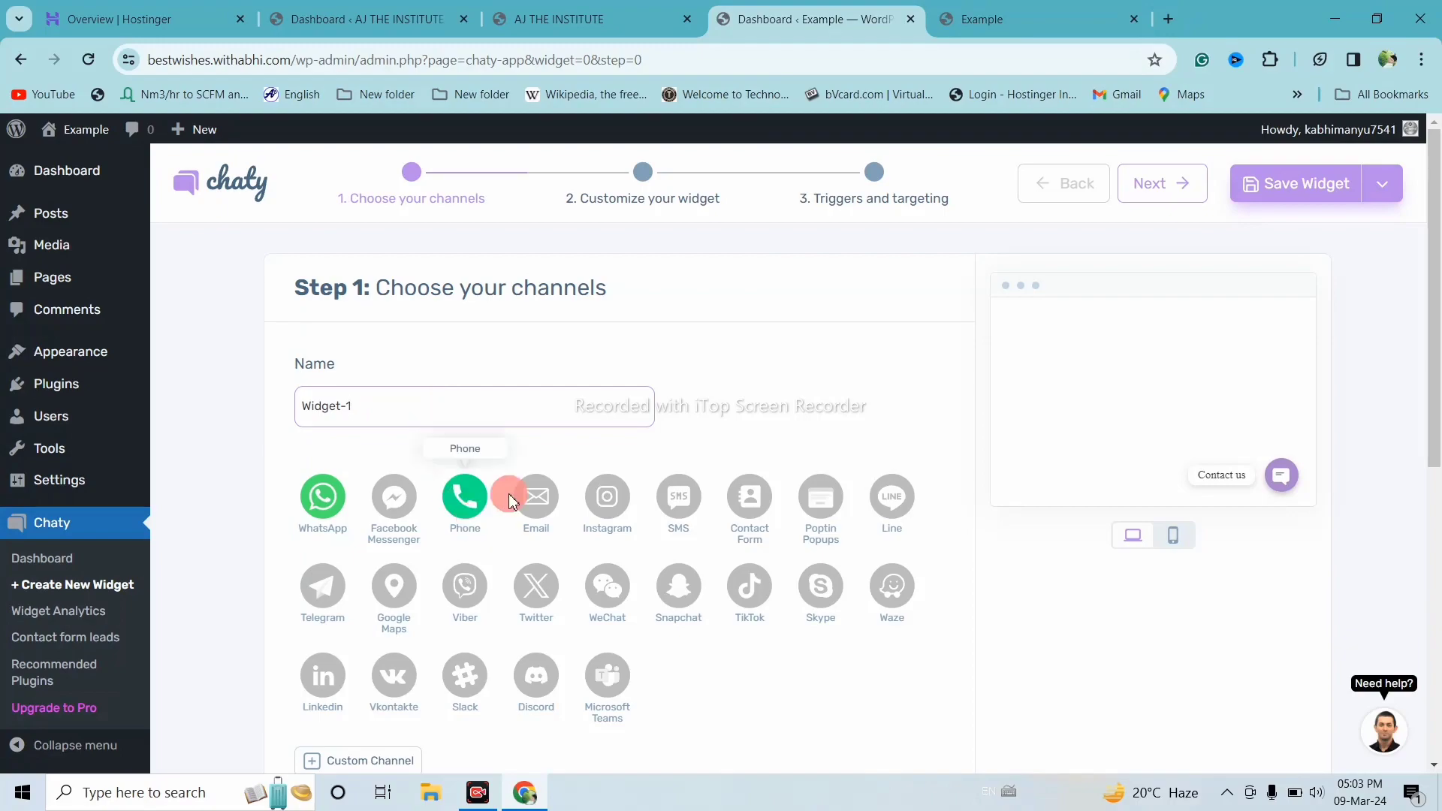
scroll(654, 451, "down", 2)
left_click(391, 383)
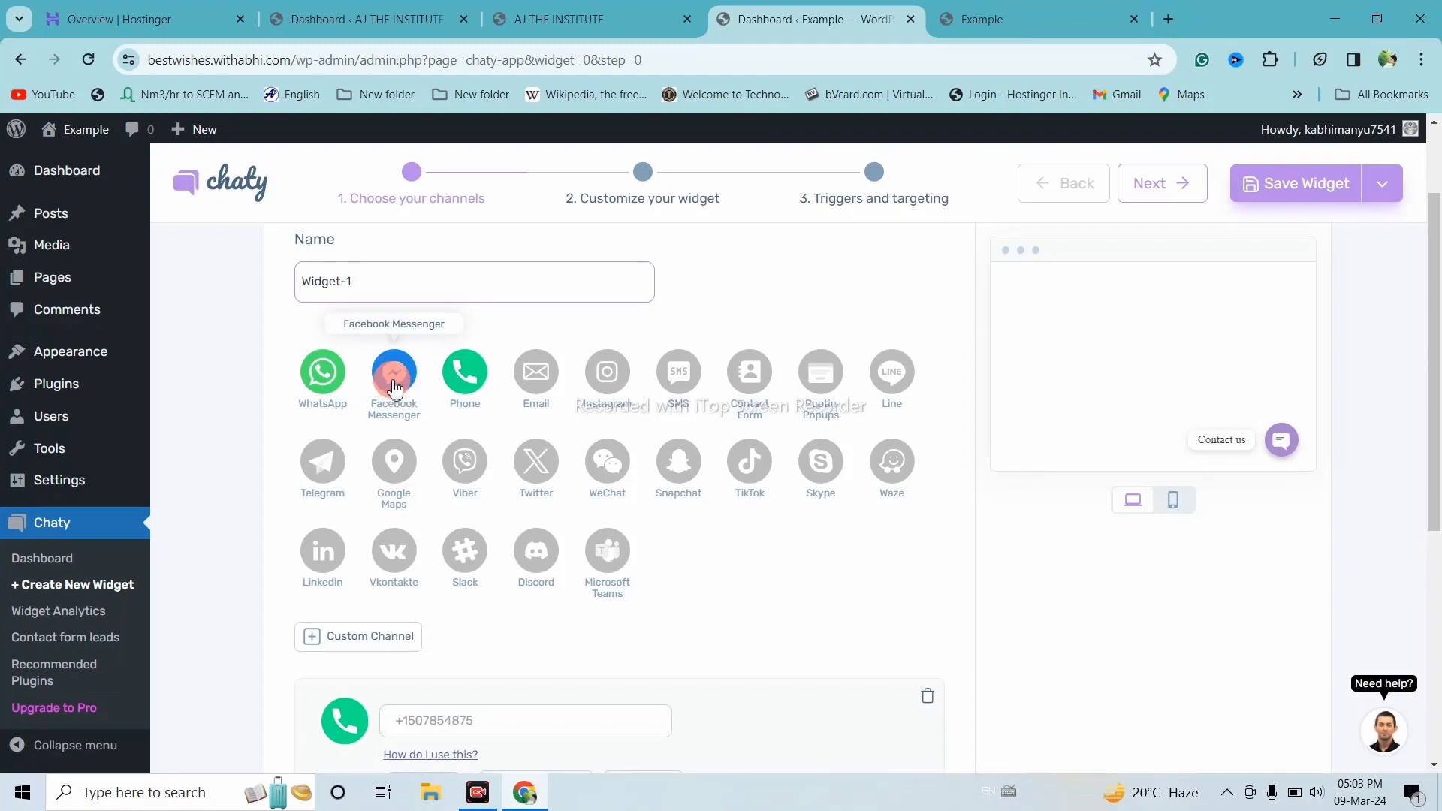
left_click(536, 388)
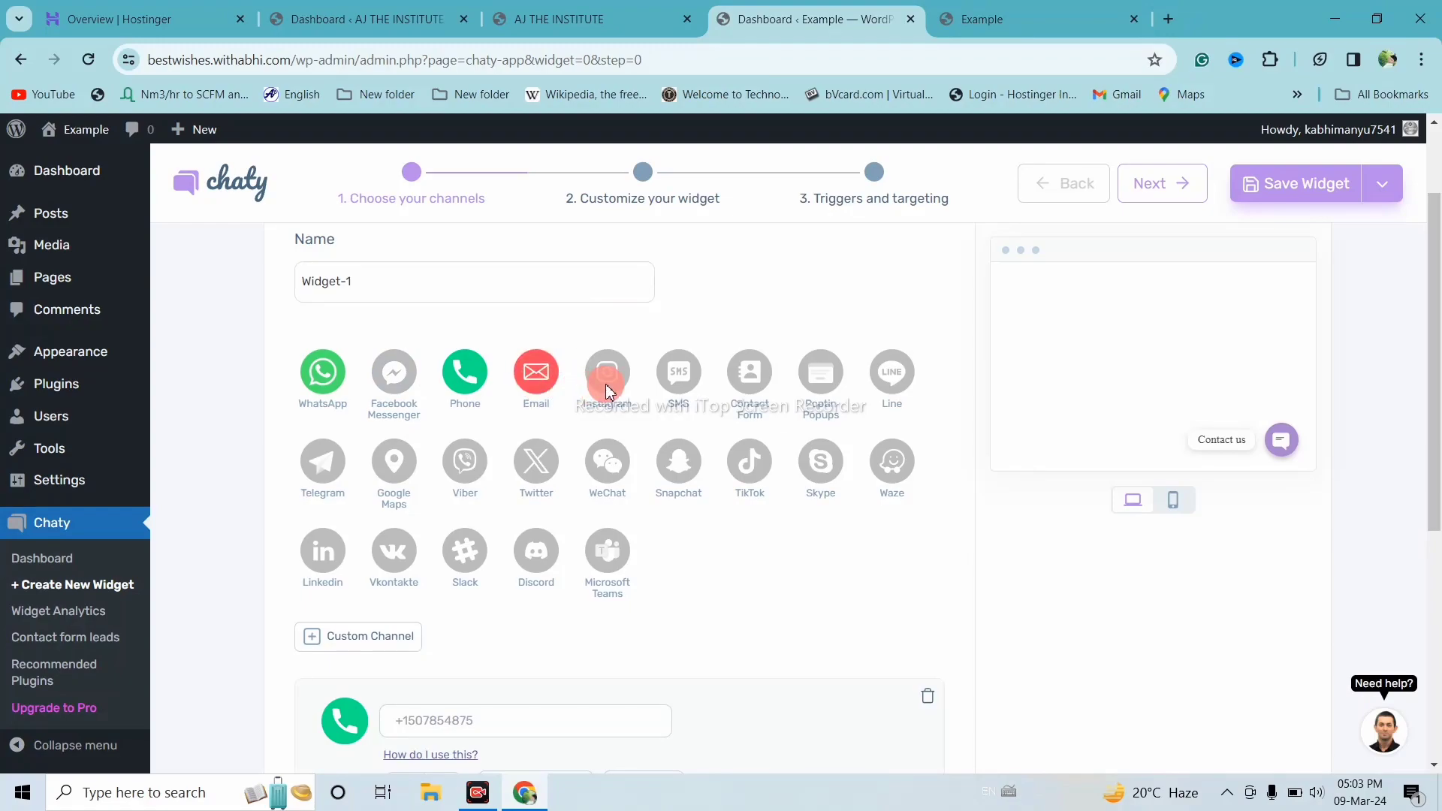
scroll(605, 383, "down", 9)
scroll(608, 390, "up", 5)
scroll(608, 391, "up", 5)
left_click(610, 510)
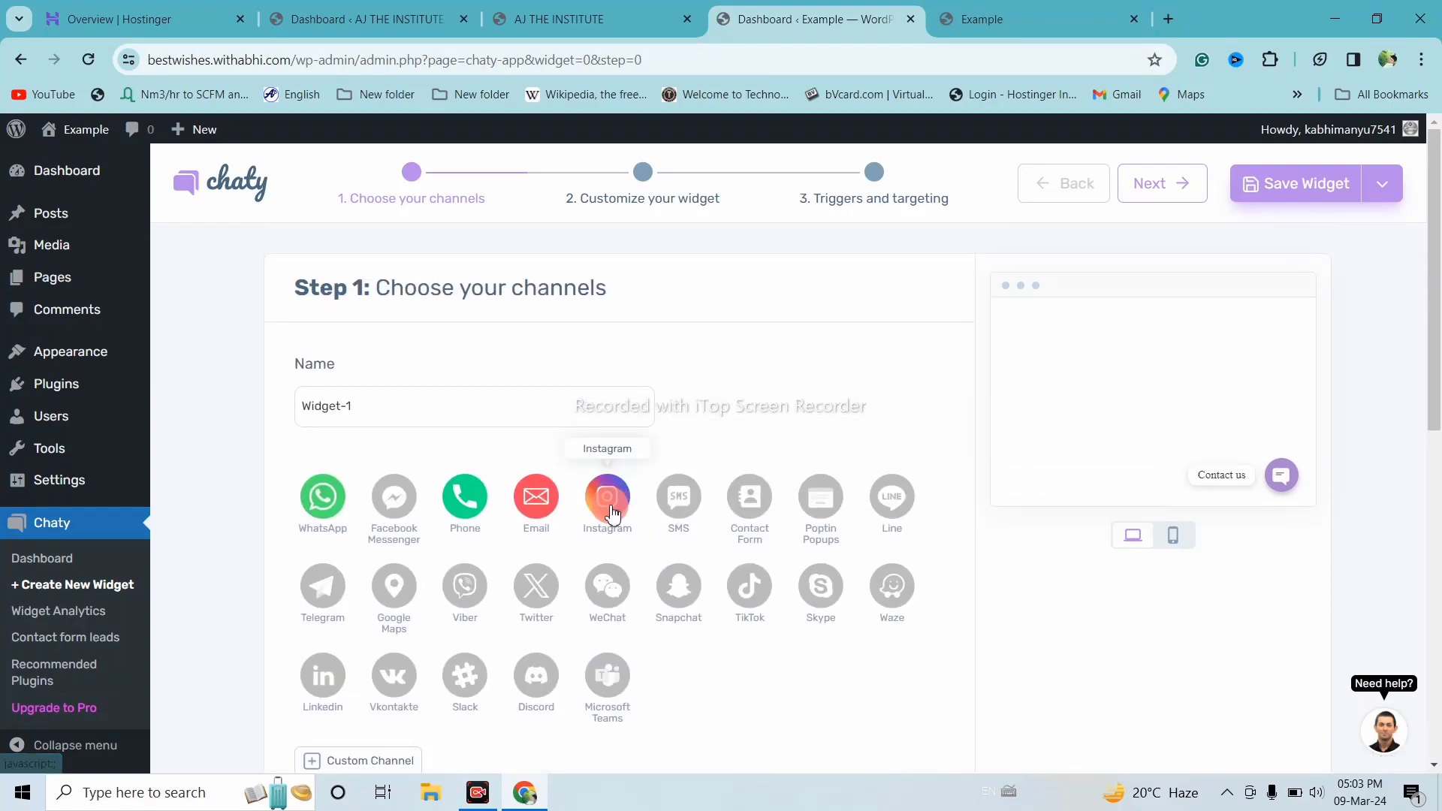
scroll(721, 463, "down", 9)
scroll(721, 463, "up", 4)
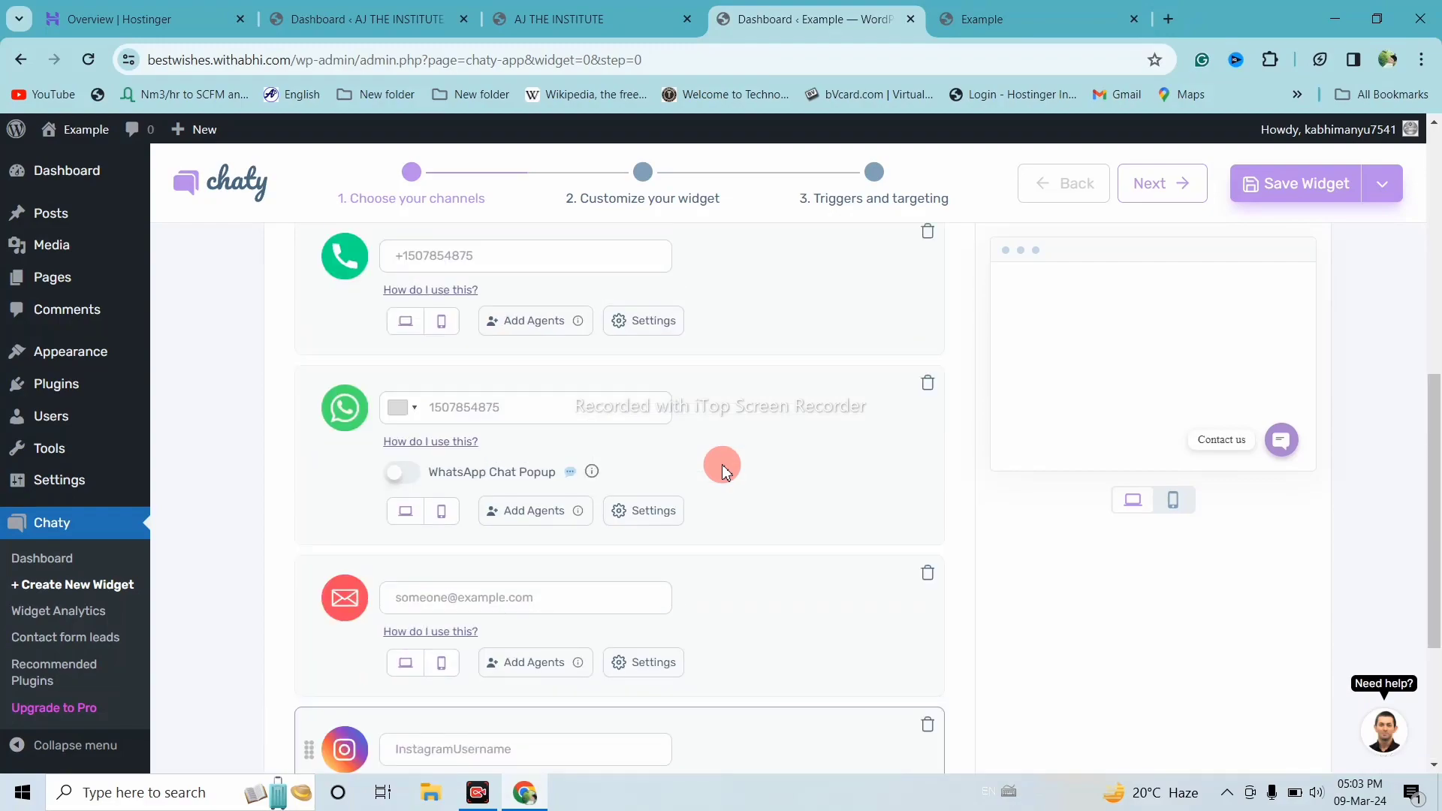
scroll(722, 471, "up", 5)
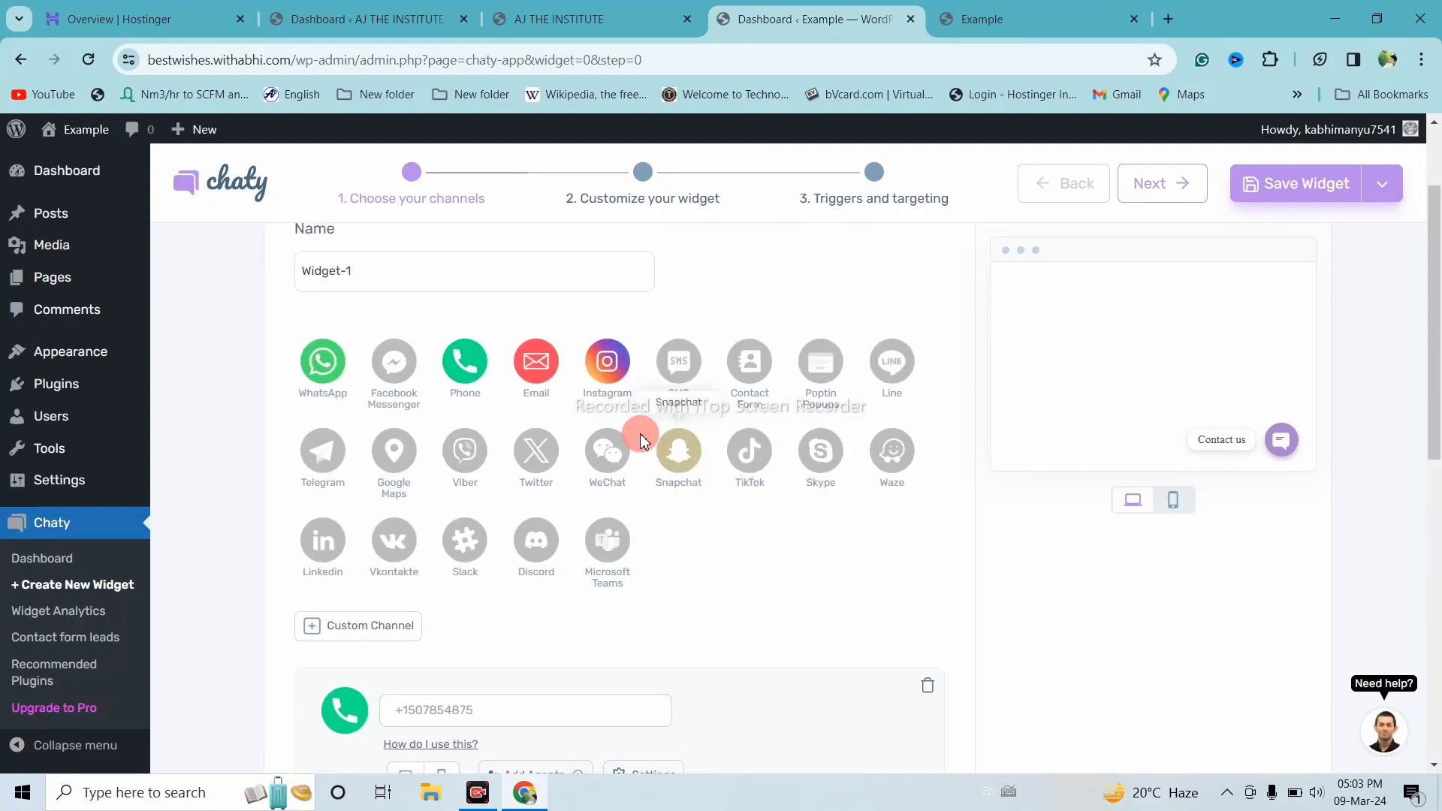
Add SMS as a channel and toggle the Microsoft Teams and Google Maps channels
left_click(689, 353)
scroll(740, 313, "down", 10)
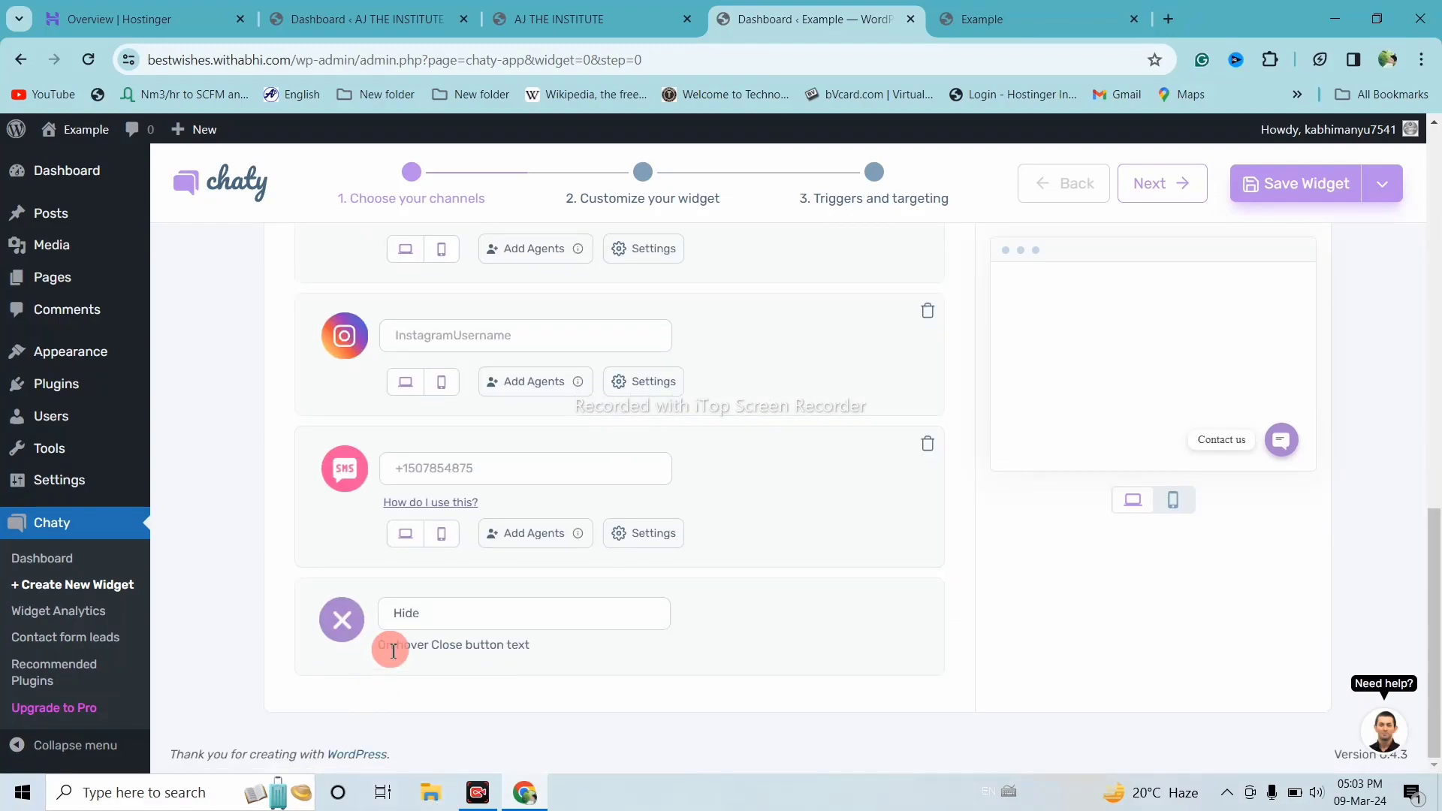
scroll(776, 454, "up", 10)
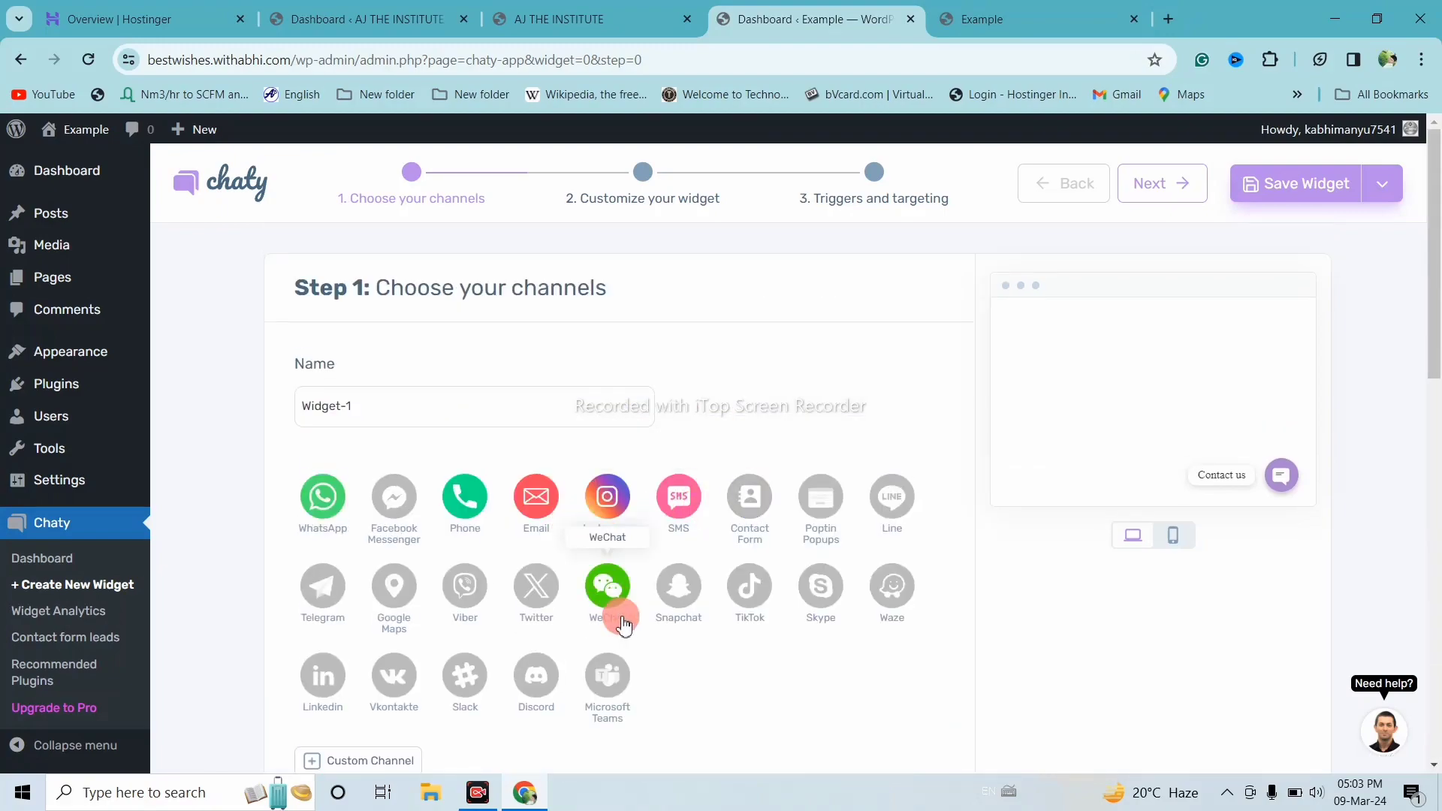
scroll(610, 593, "down", 2)
left_click(608, 559)
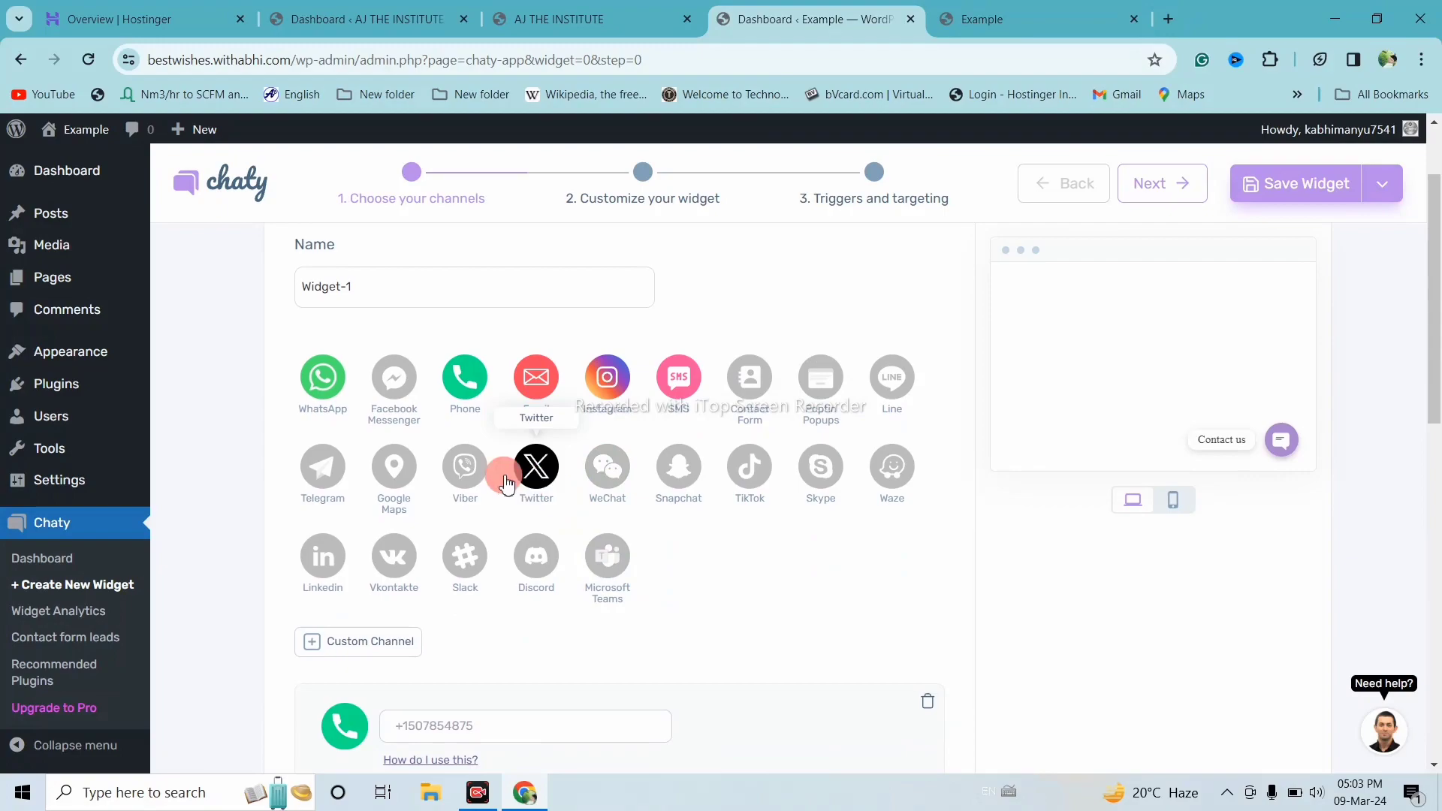
left_click(395, 473)
scroll(681, 548, "down", 10)
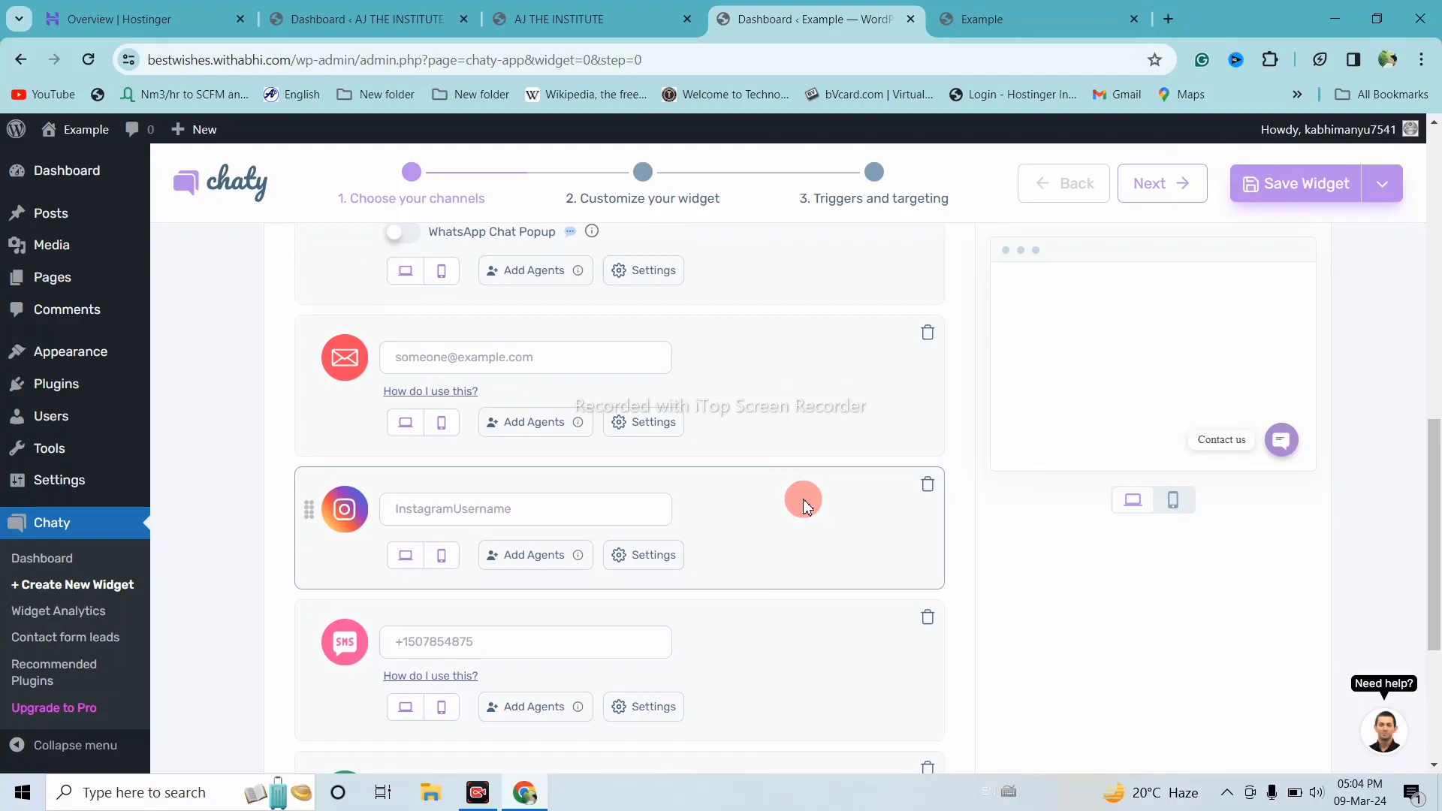
scroll(803, 499, "up", 10)
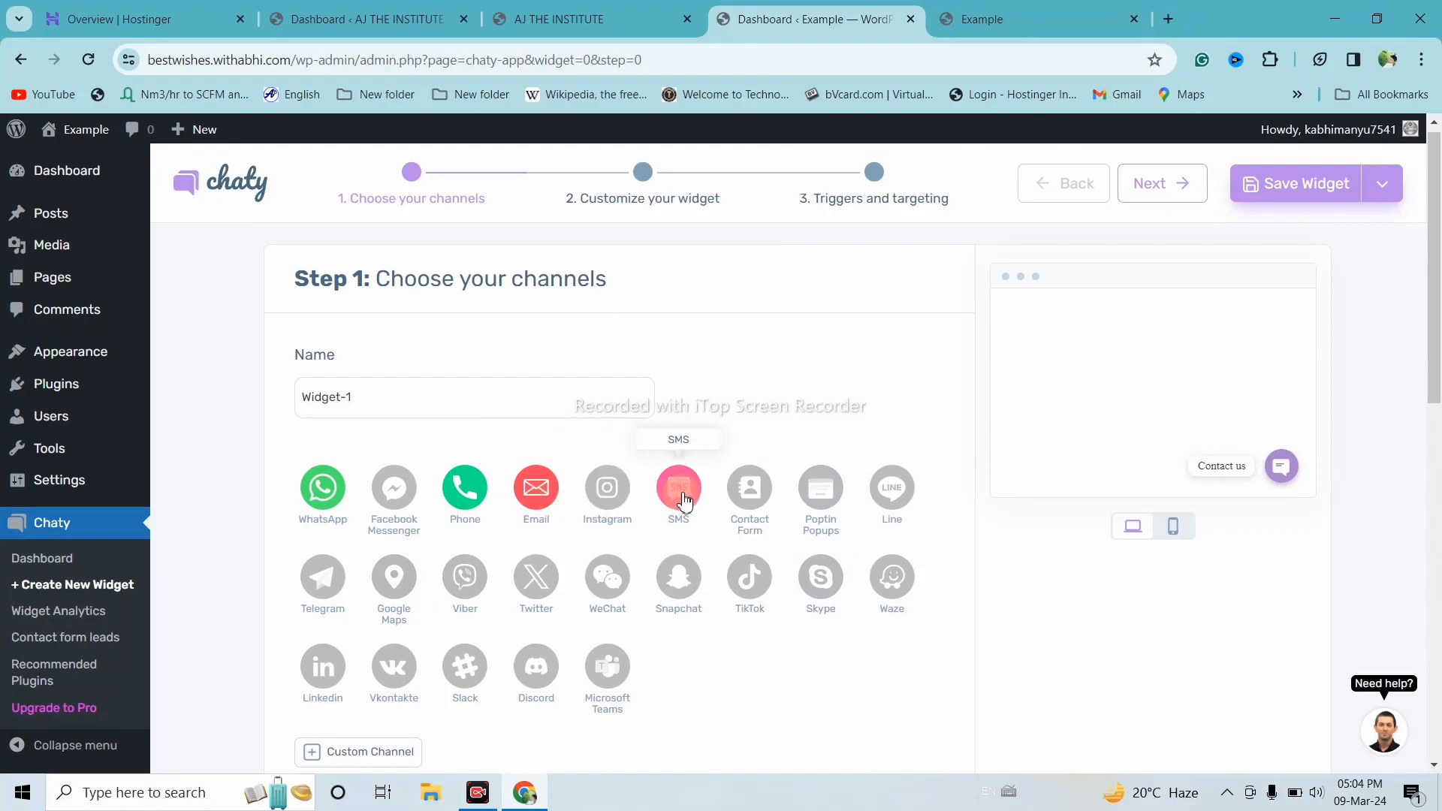
Re-add SMS so Phone, WhatsApp, Email and SMS are the selected channels
left_click(682, 435)
left_click(686, 424)
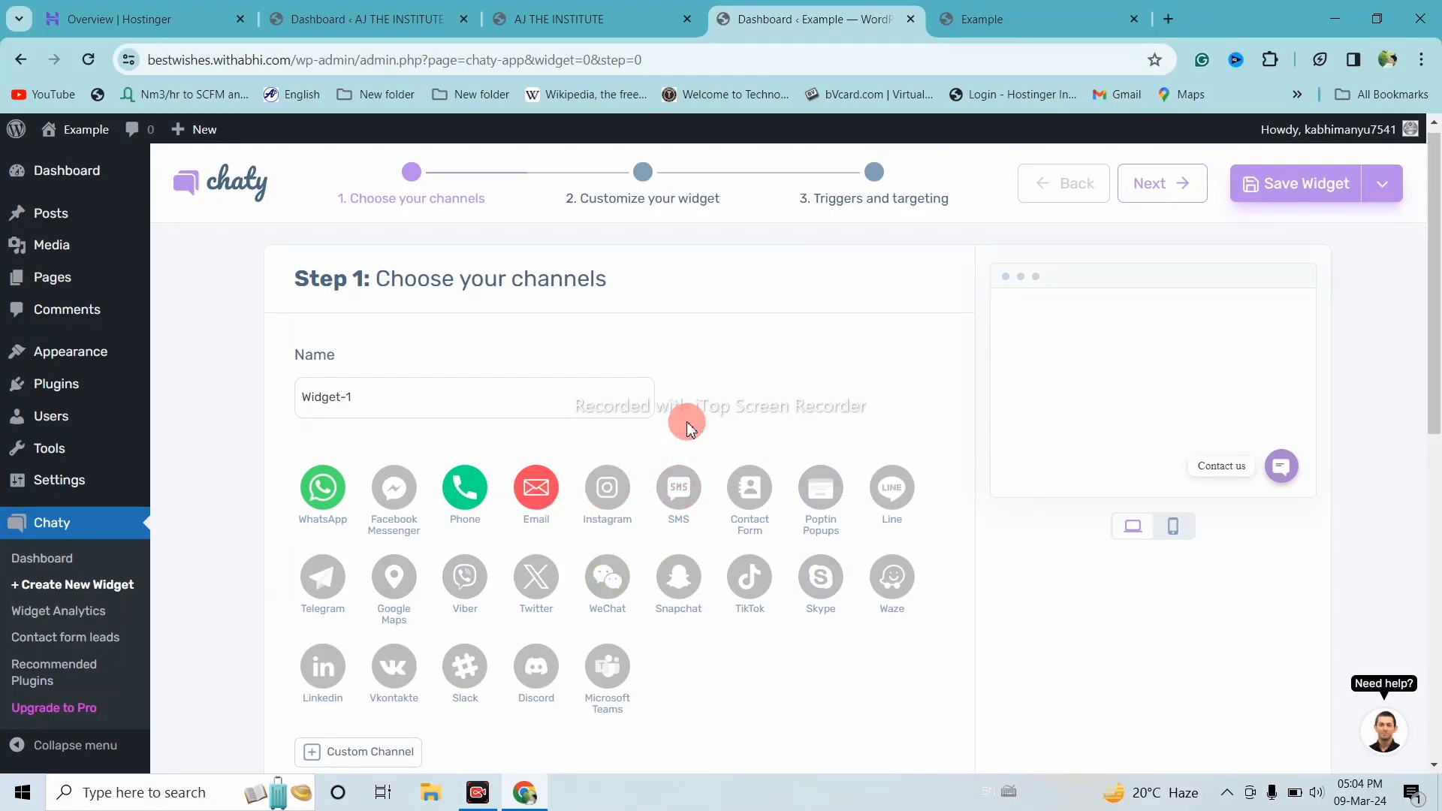
scroll(689, 427, "down", 1)
left_click(679, 464)
scroll(706, 593, "down", 10)
scroll(448, 502, "up", 7)
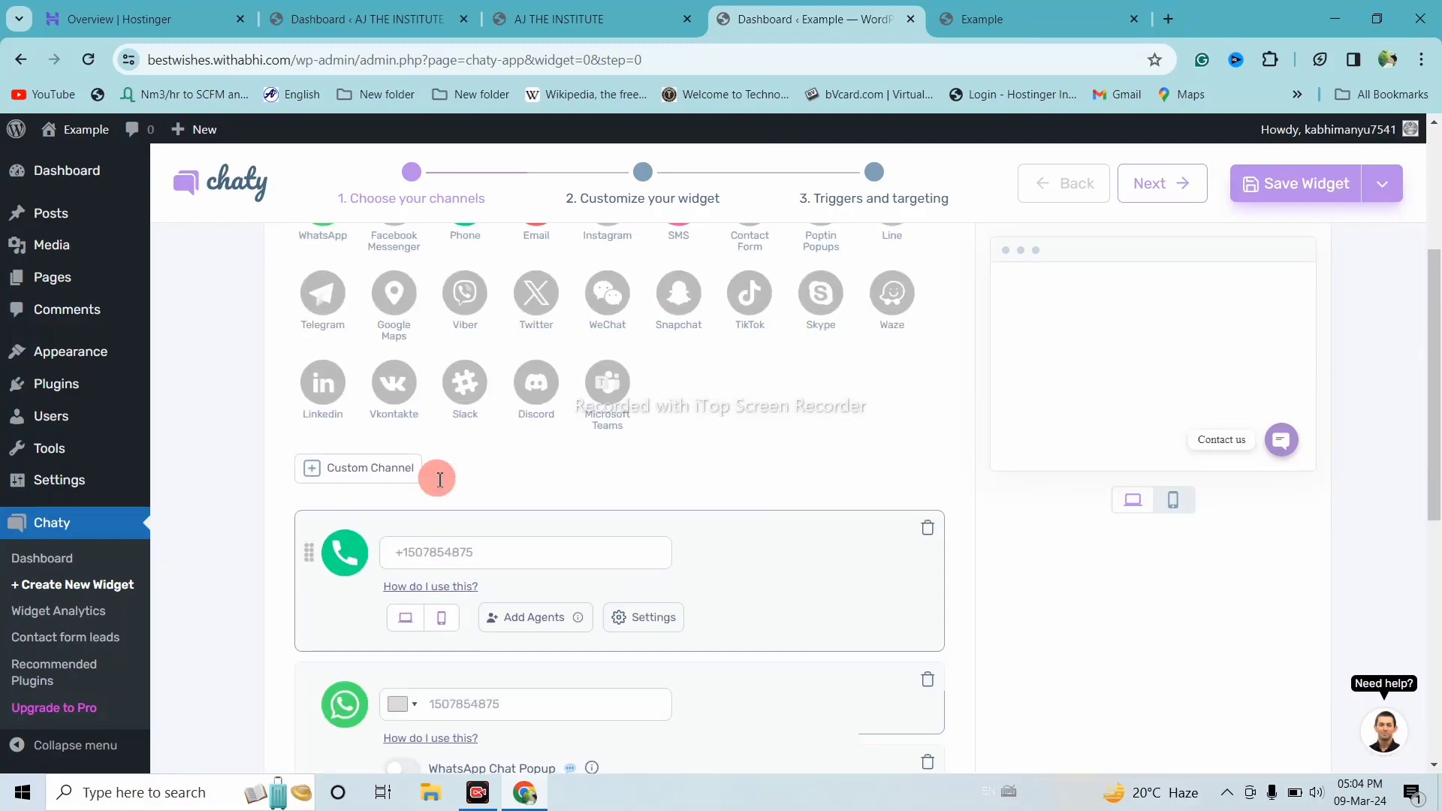
scroll(440, 479, "up", 3)
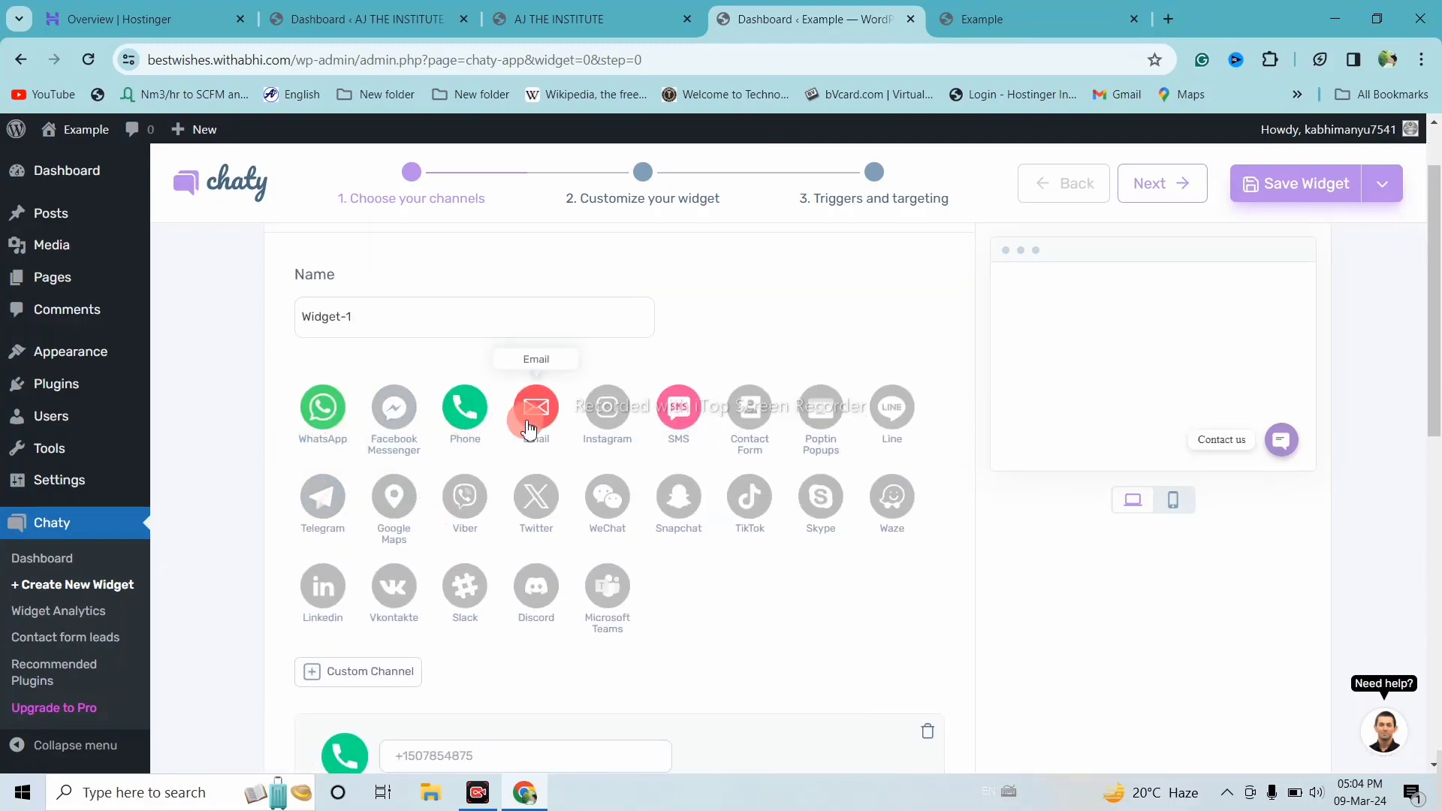
scroll(741, 534, "down", 2)
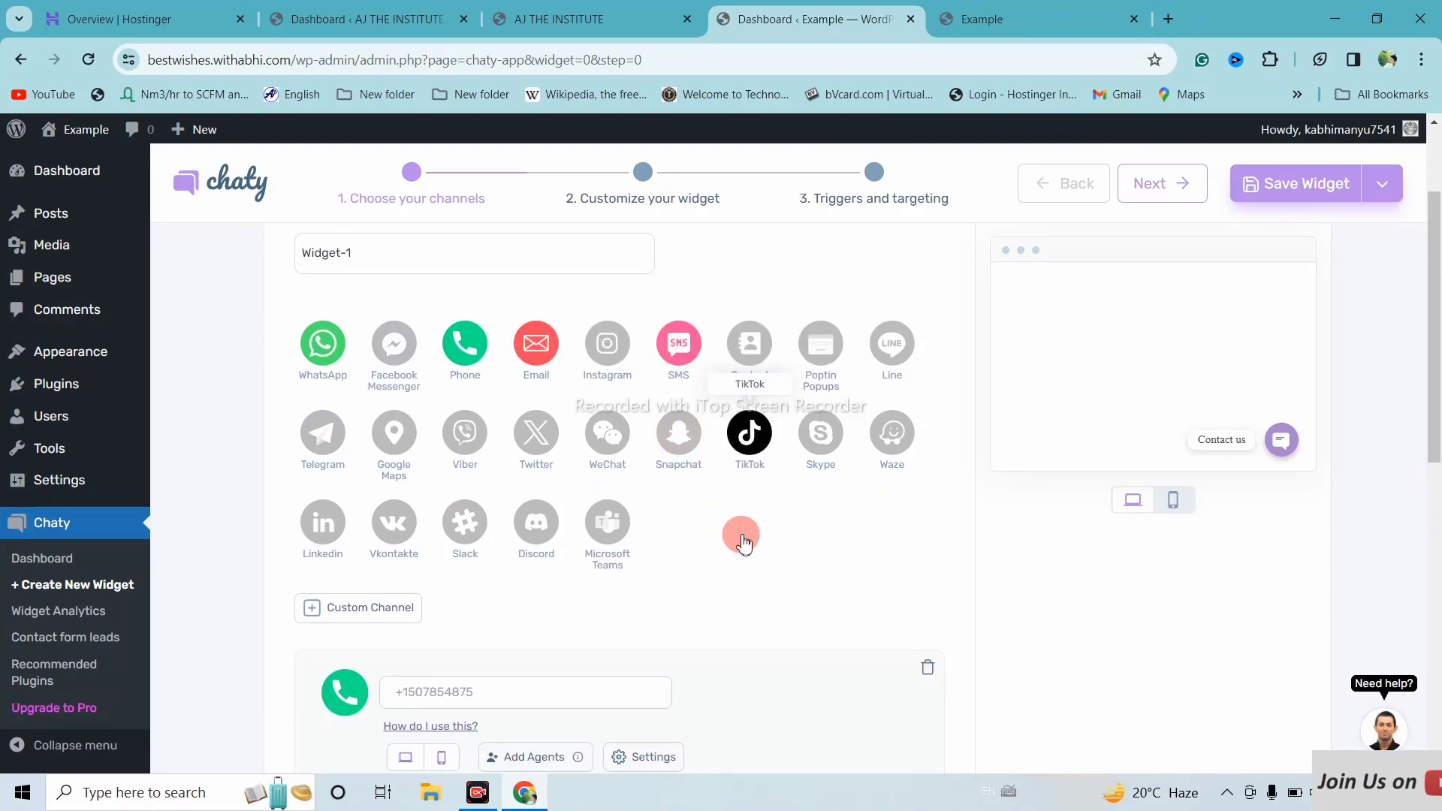
scroll(740, 531, "down", 2)
scroll(741, 531, "up", 2)
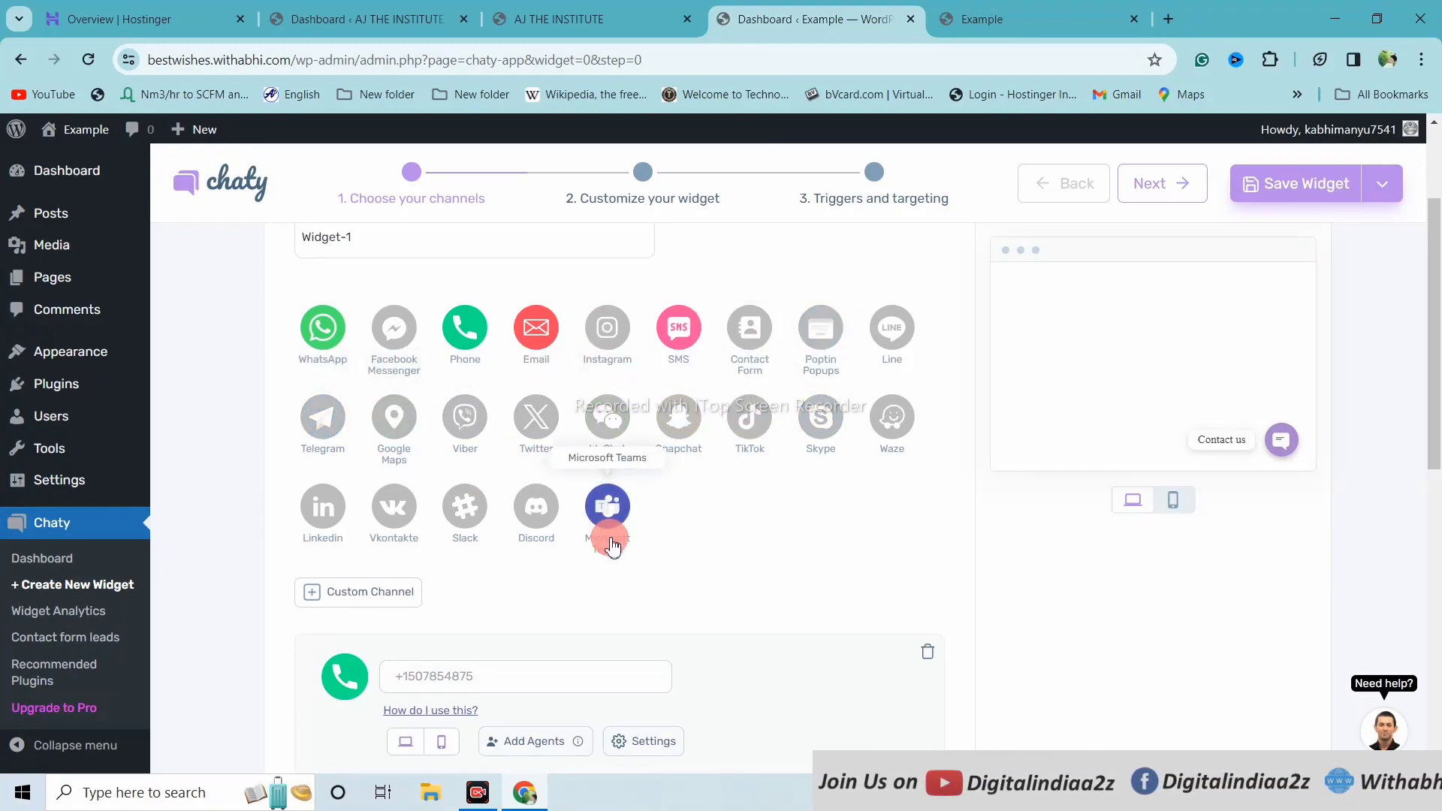
scroll(608, 537, "down", 2)
left_click(543, 510)
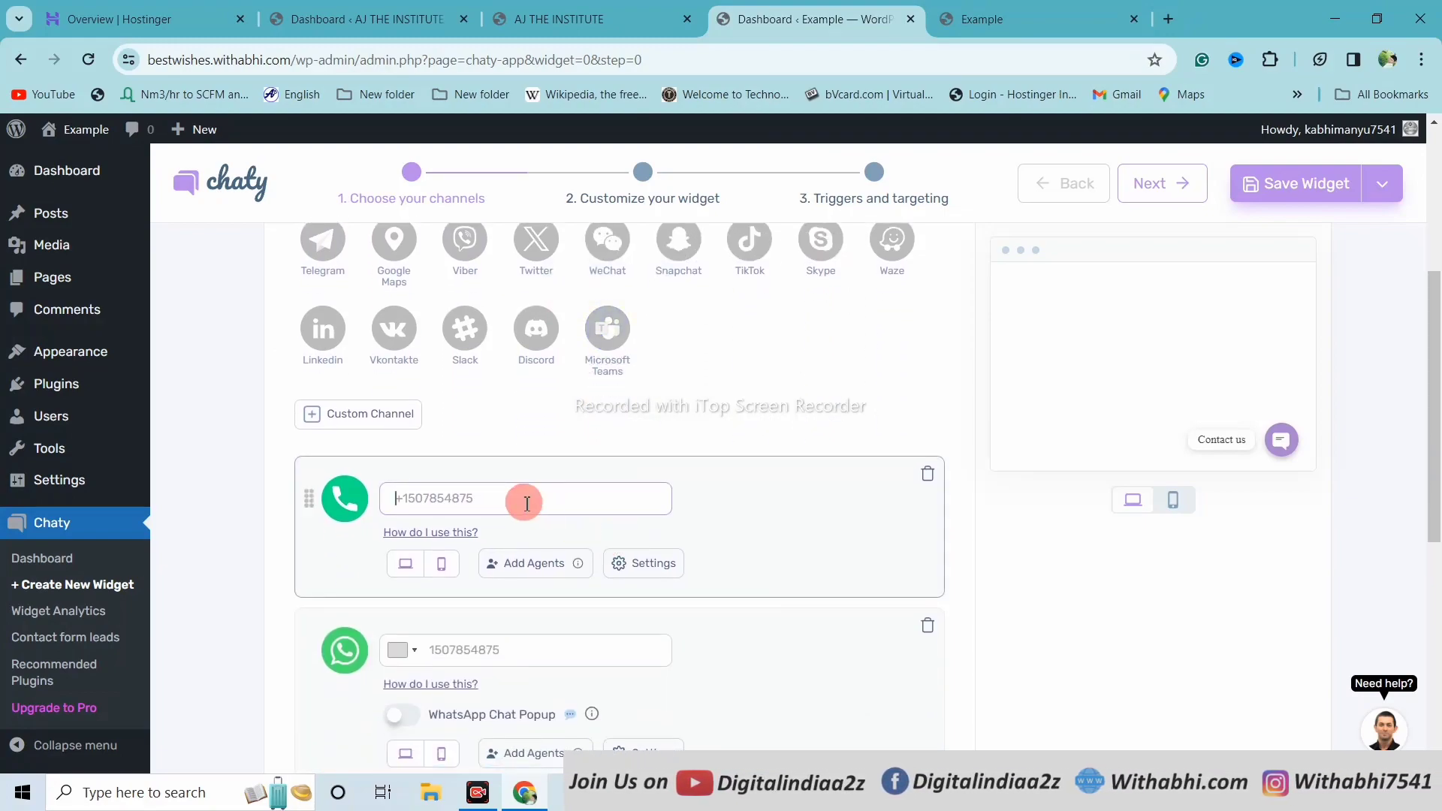
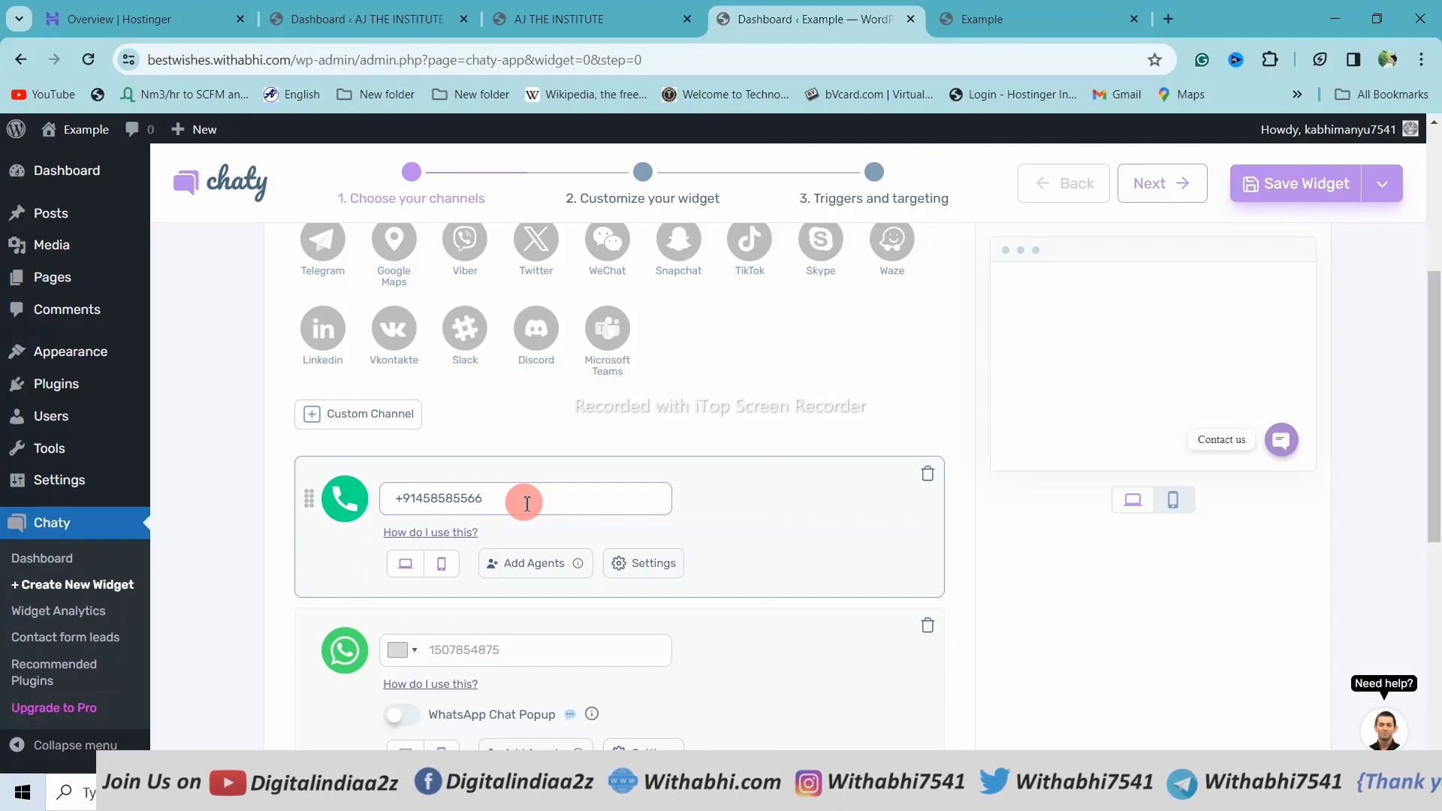
scroll(527, 503, "down", 3)
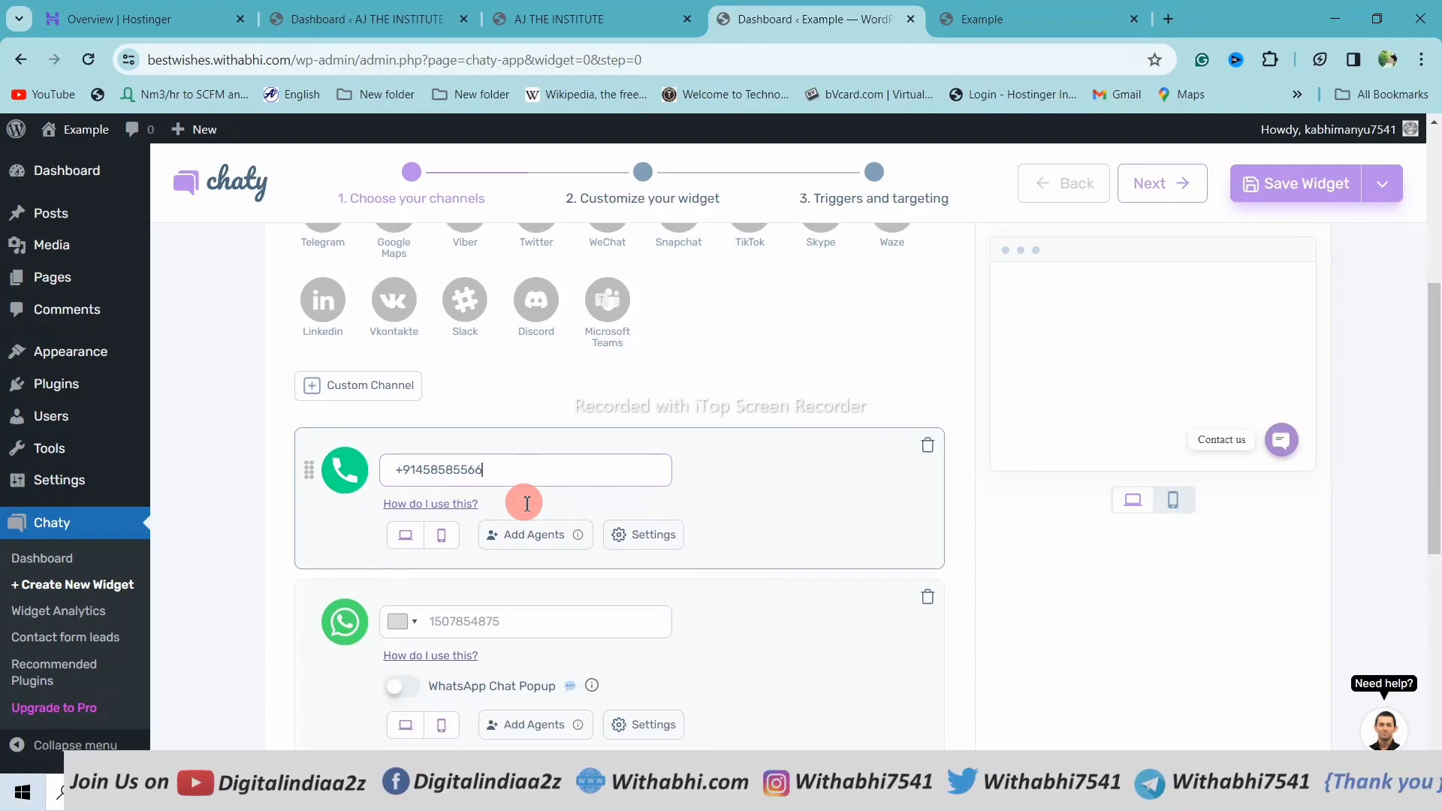
scroll(536, 537, "up", 1)
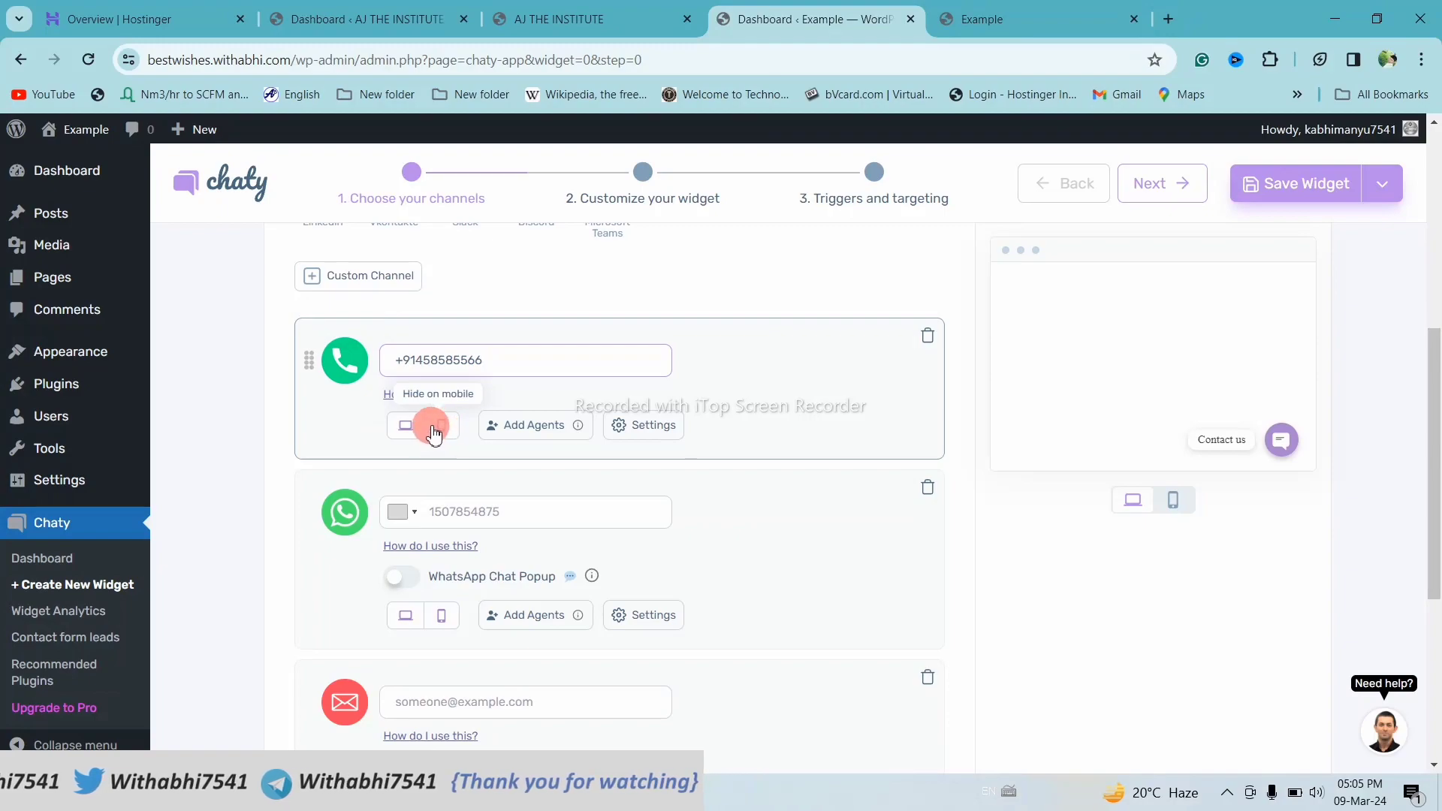
left_click(406, 425)
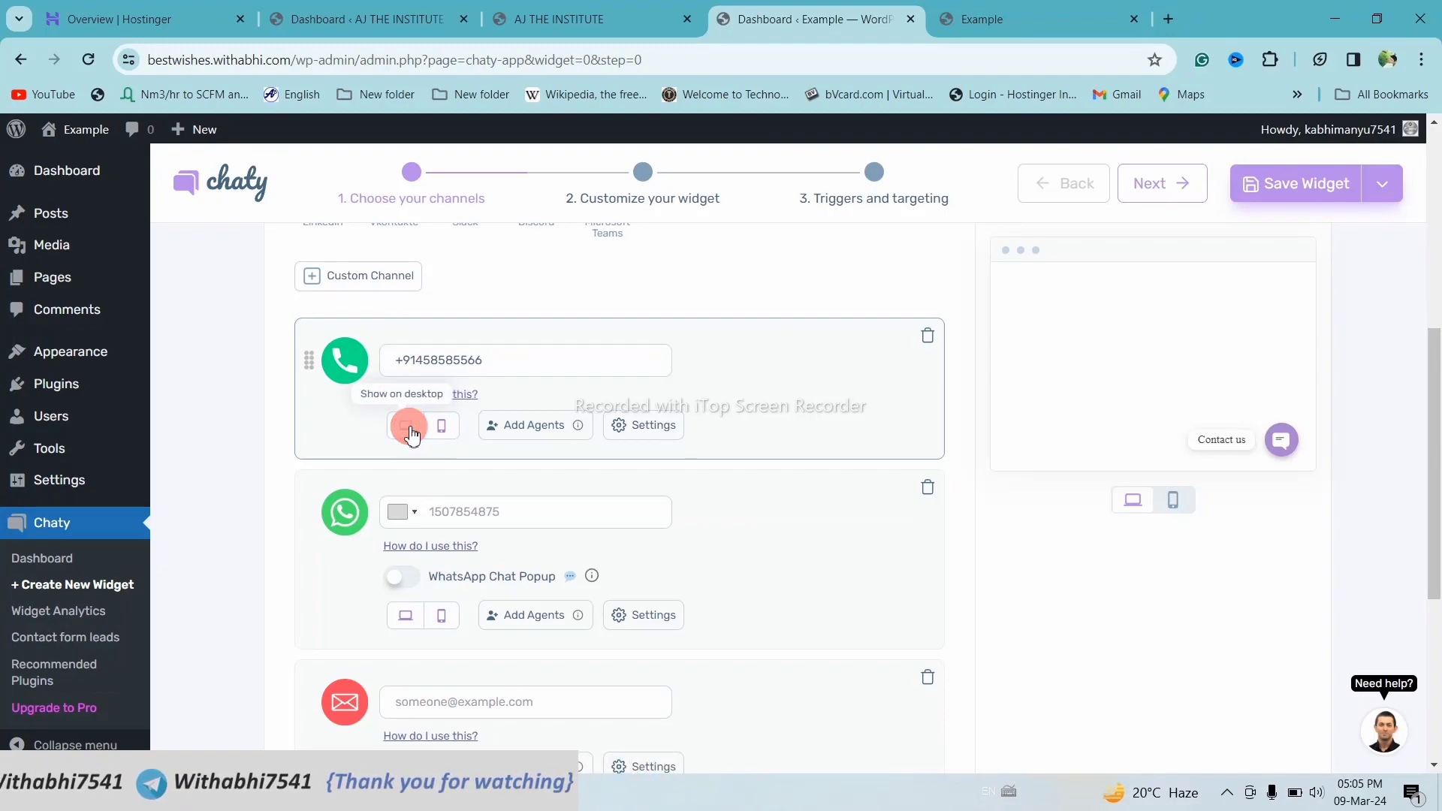
left_click(411, 431)
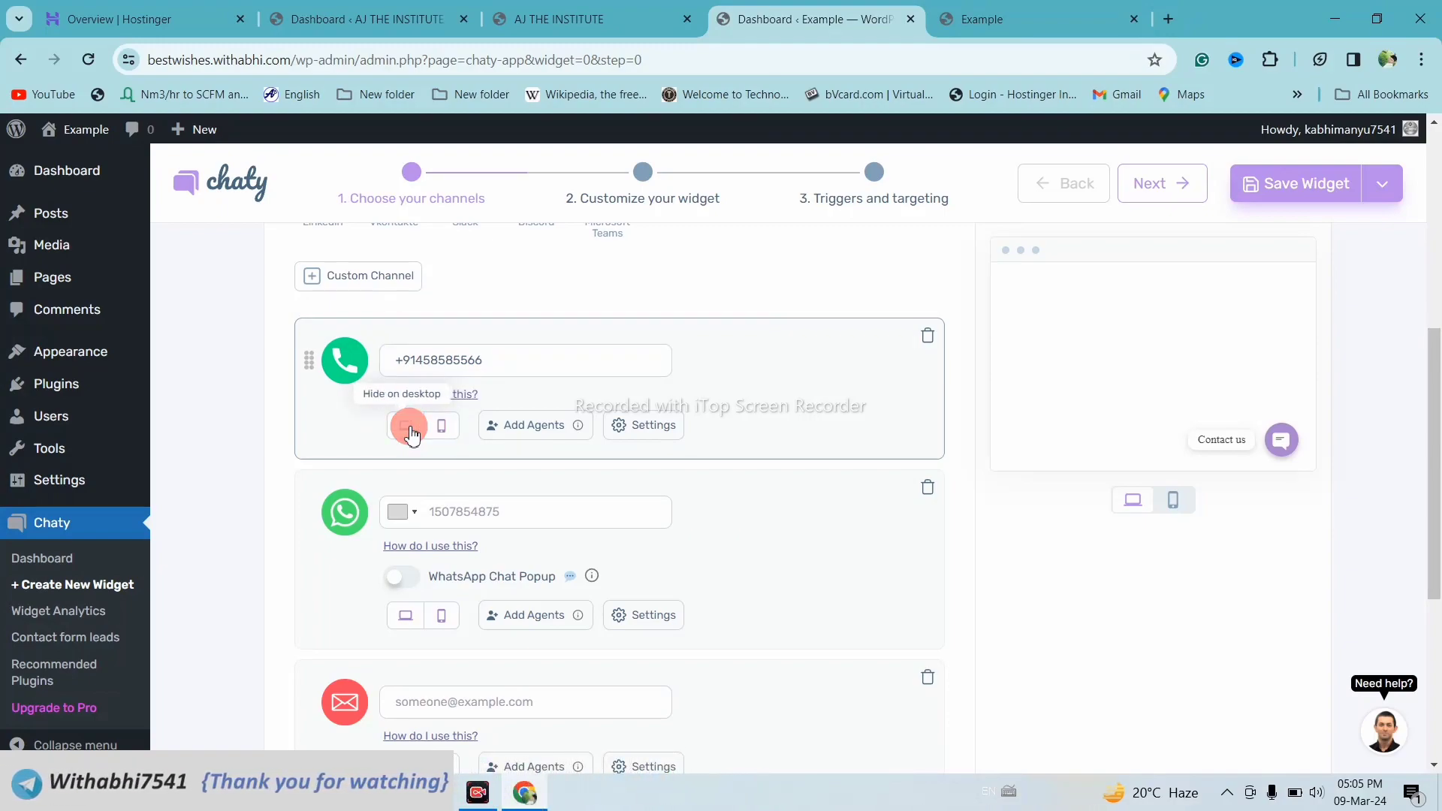
scroll(411, 434, "down", 1)
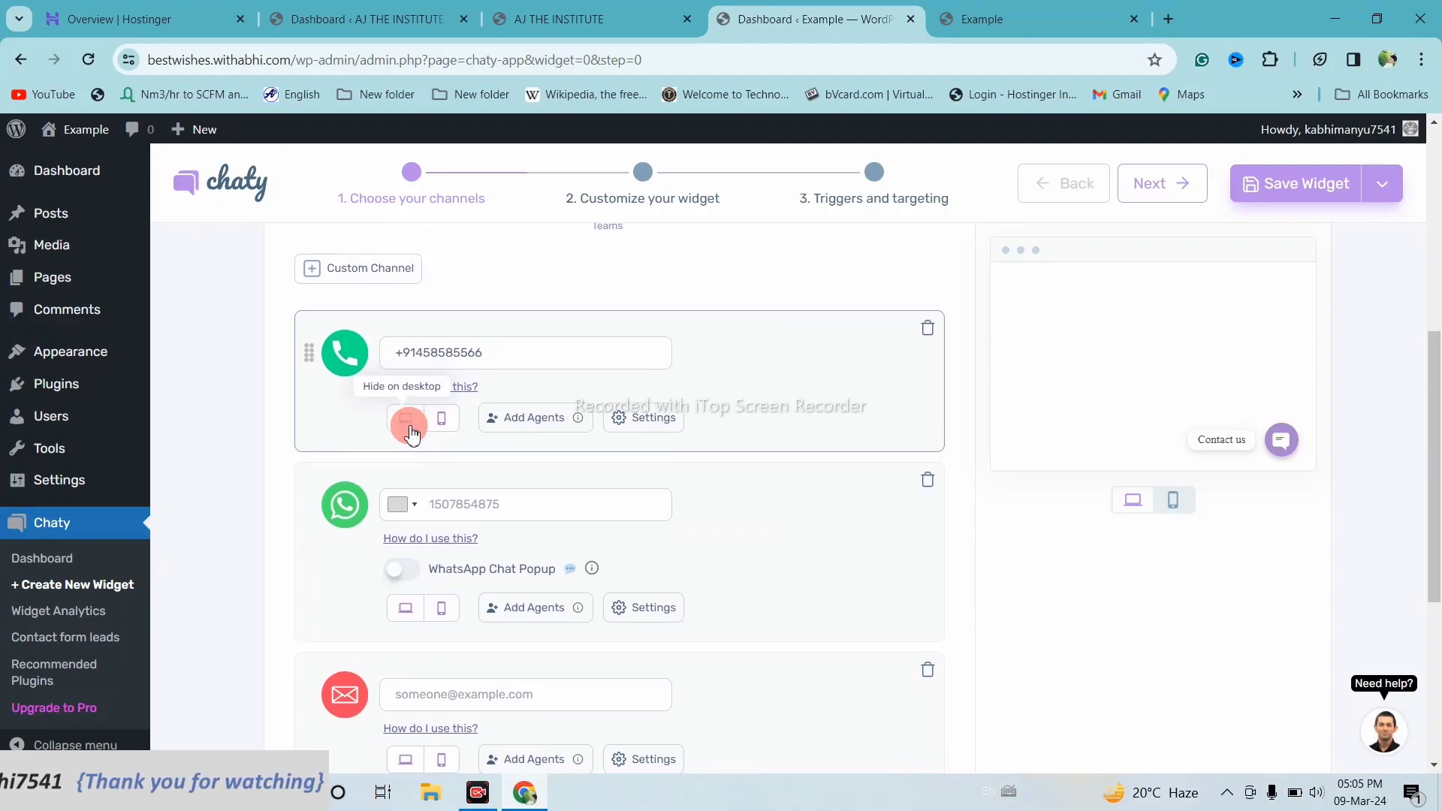
scroll(411, 436, "down", 2)
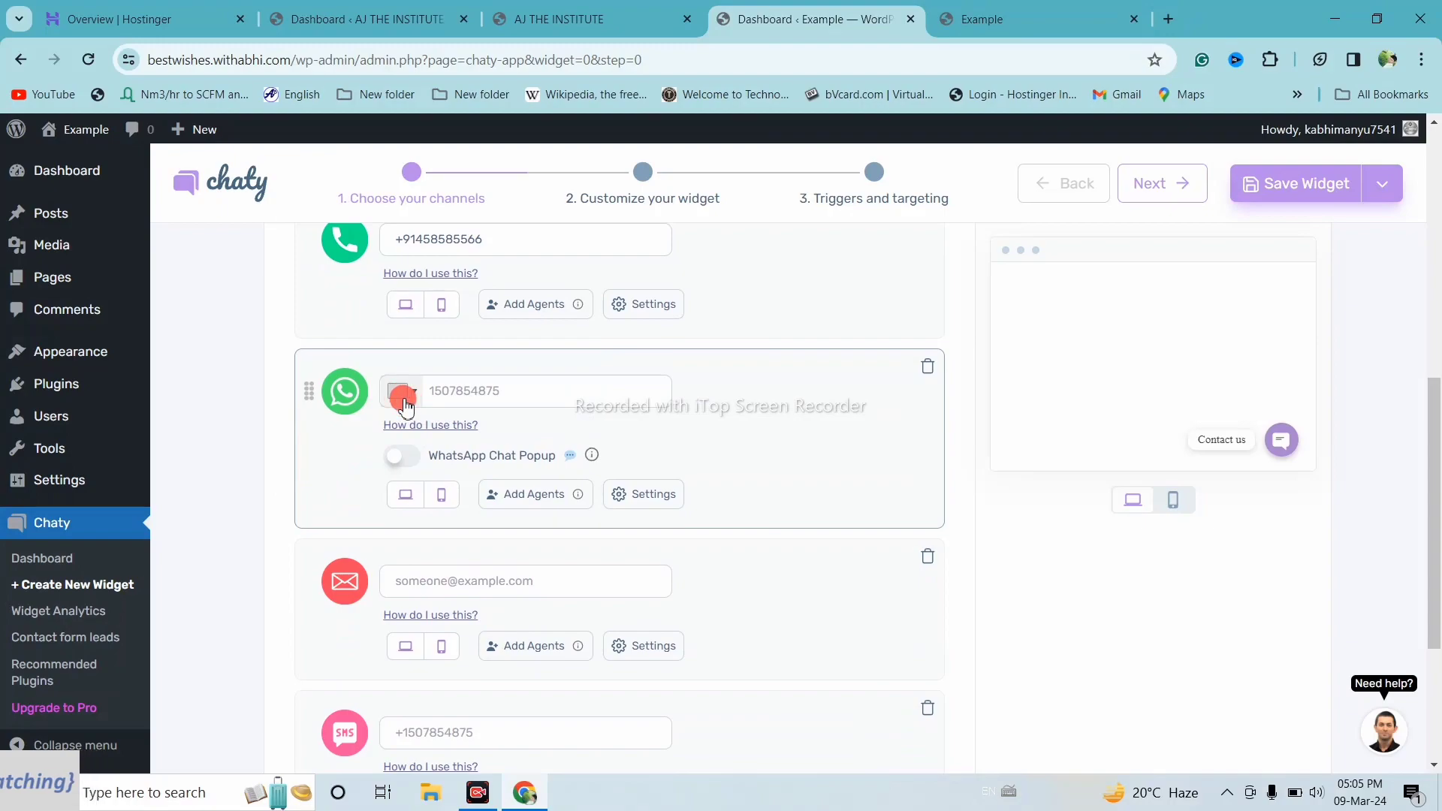
left_click(405, 406)
key("i")
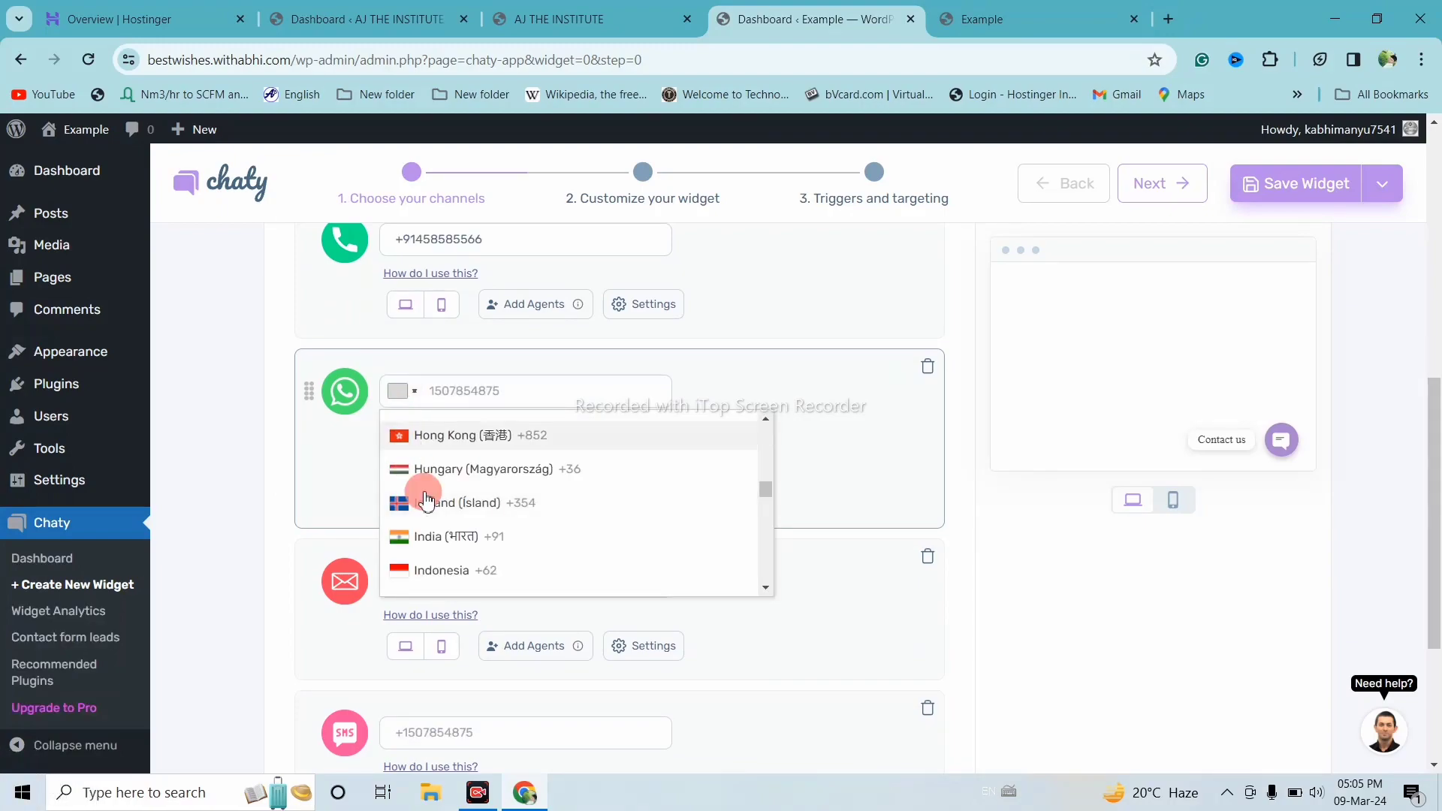
left_click(448, 538)
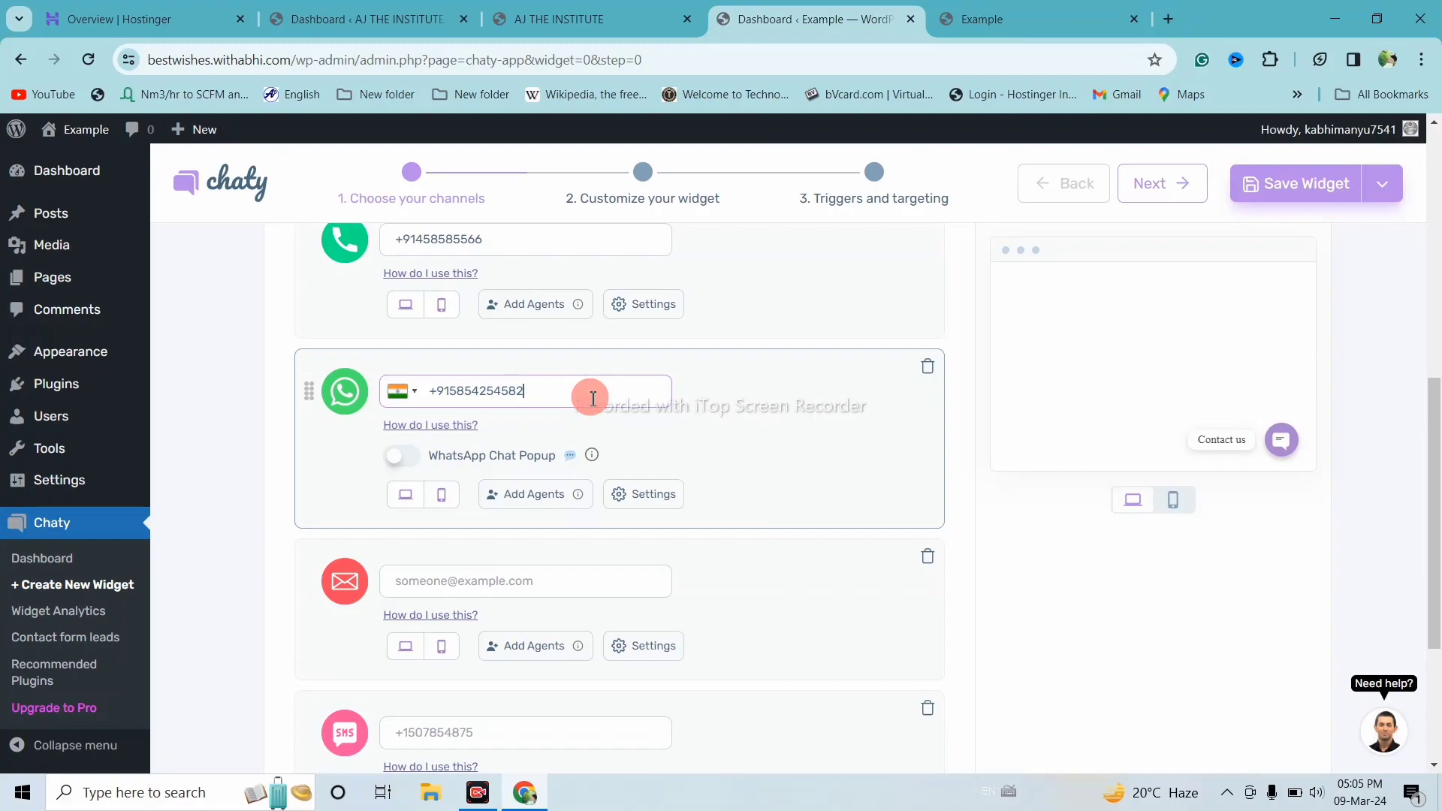
scroll(593, 398, "down", 2)
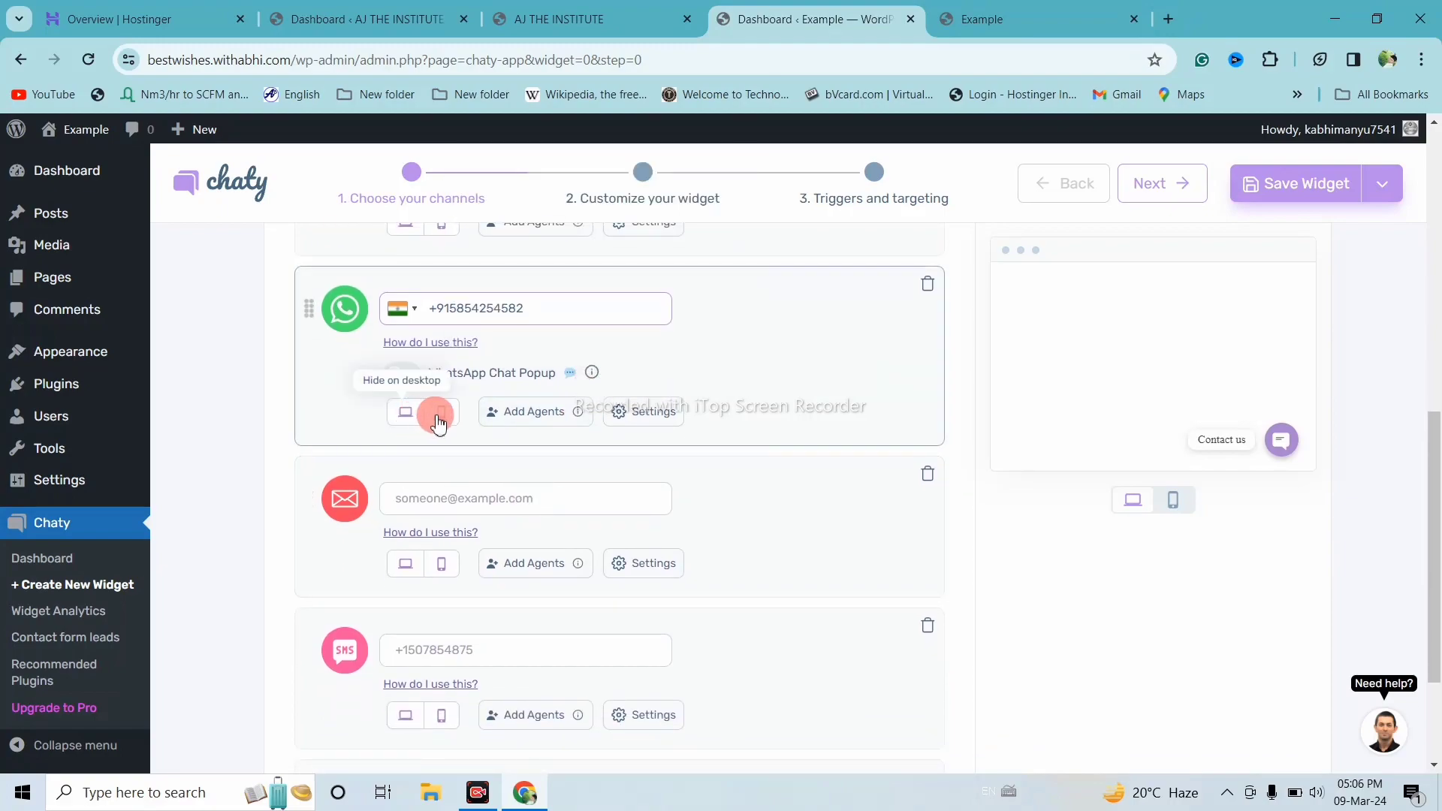
left_click(438, 421)
scroll(435, 417, "down", 1)
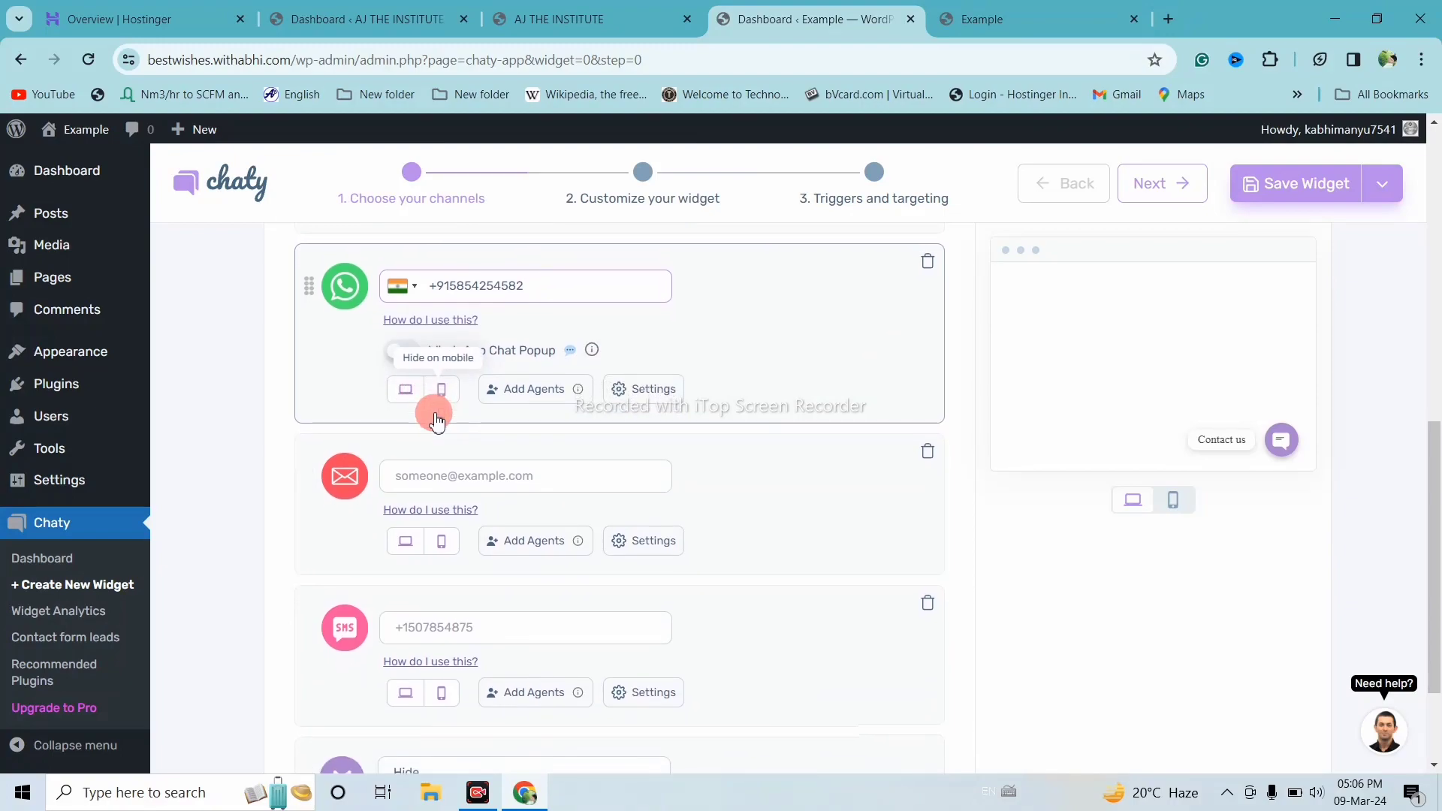
scroll(522, 436, "down", 2)
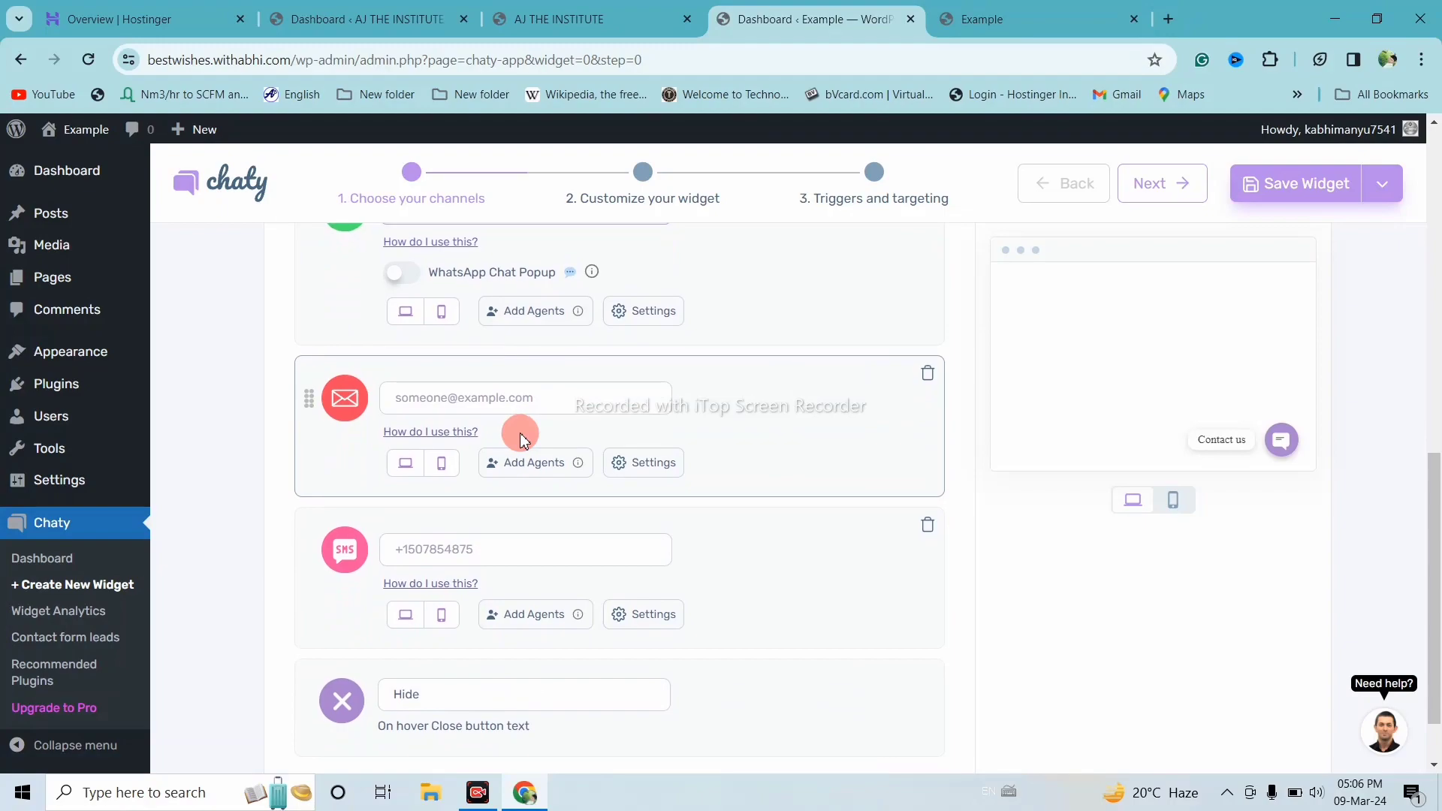
left_click(503, 400)
type("(")
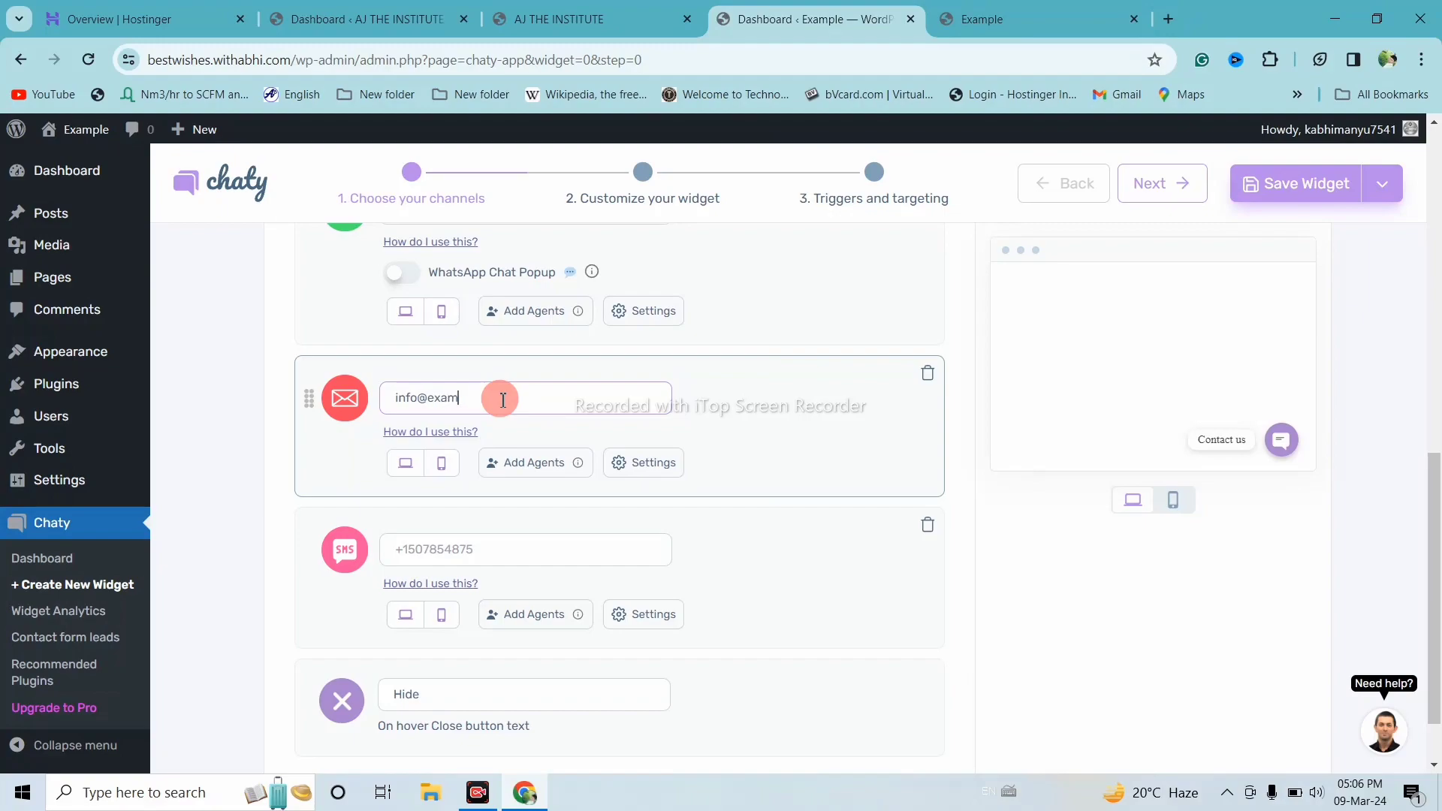
type("ple.com")
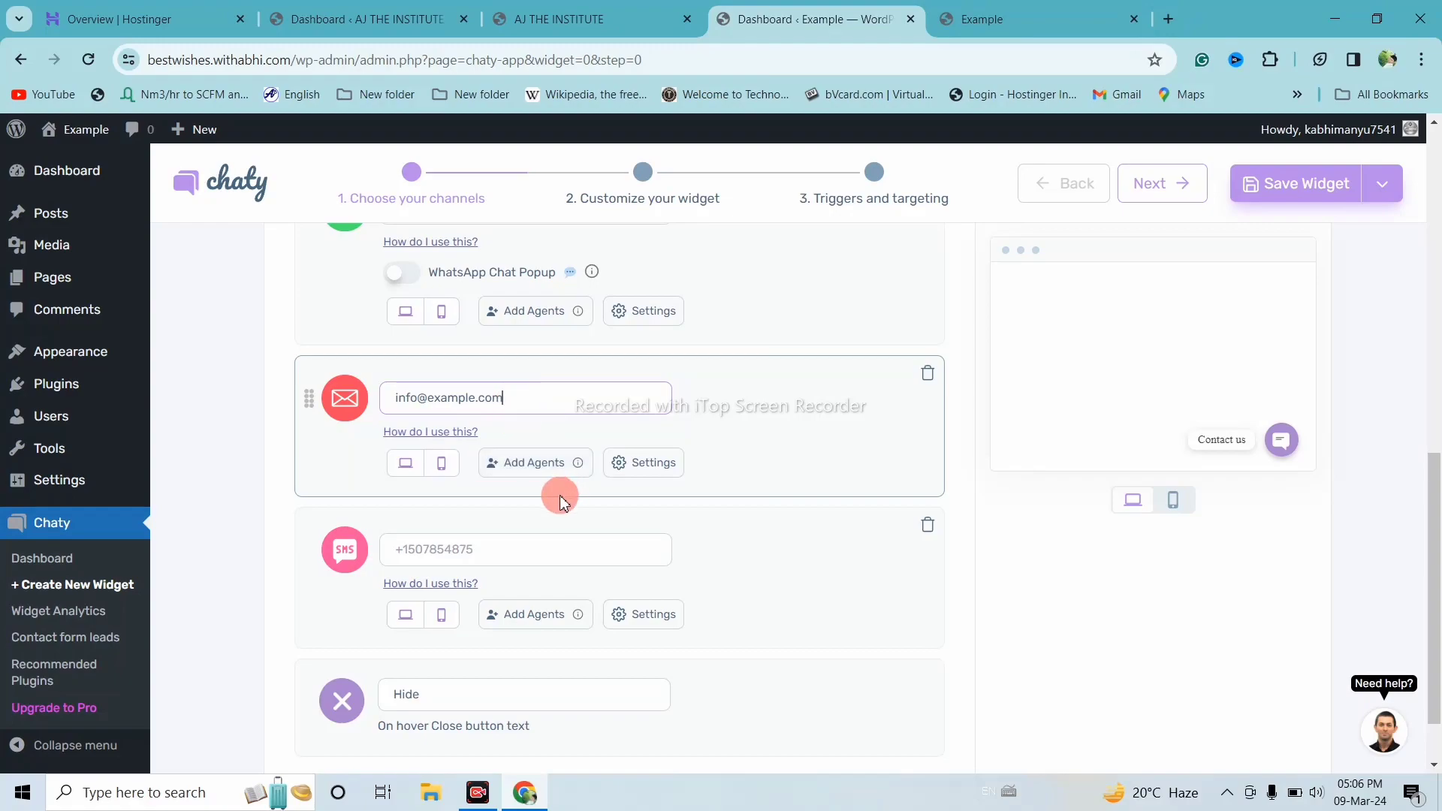
scroll(562, 481, "down", 2)
left_click(509, 467)
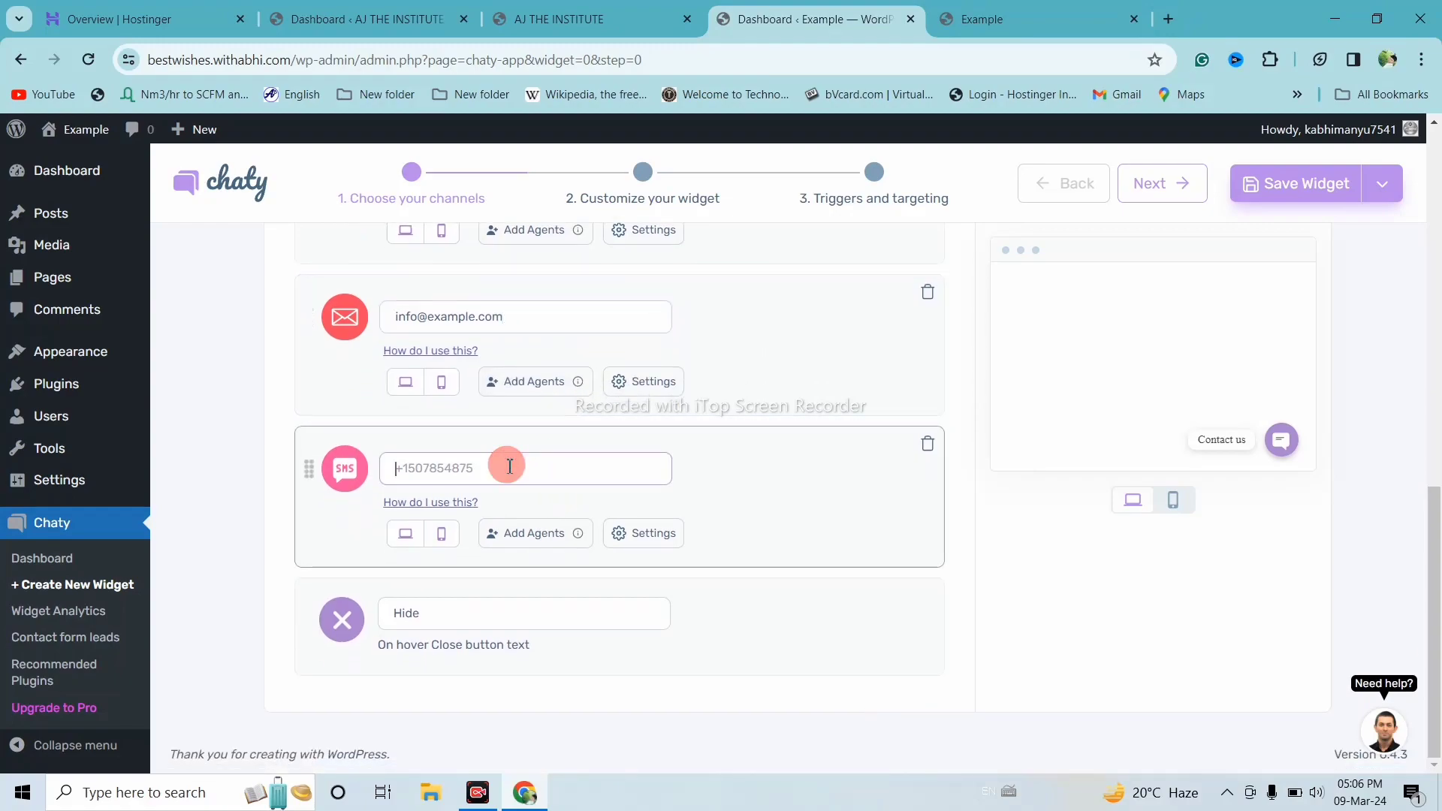
scroll(506, 466, "up", 5)
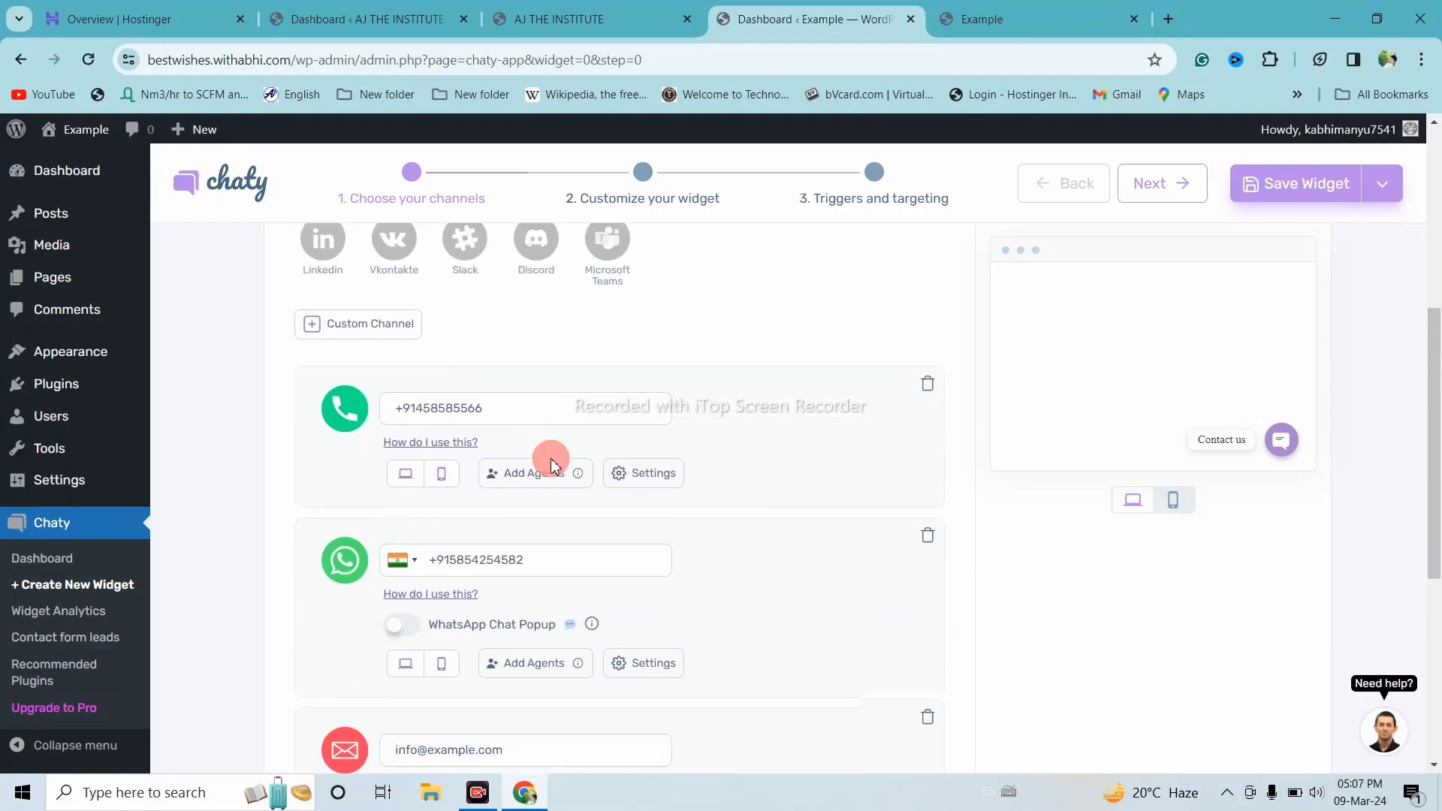
scroll(541, 538, "down", 5)
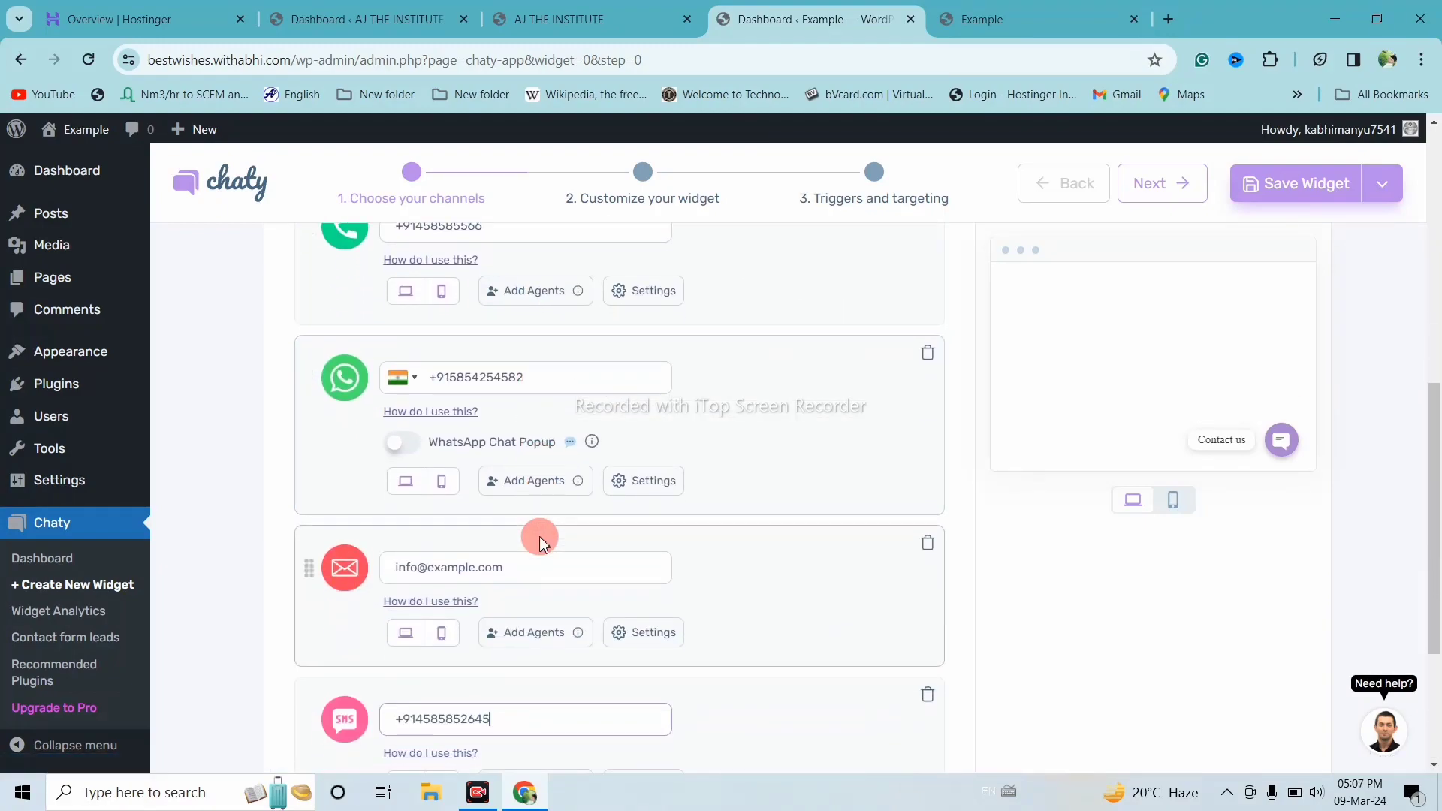
scroll(531, 563, "down", 1)
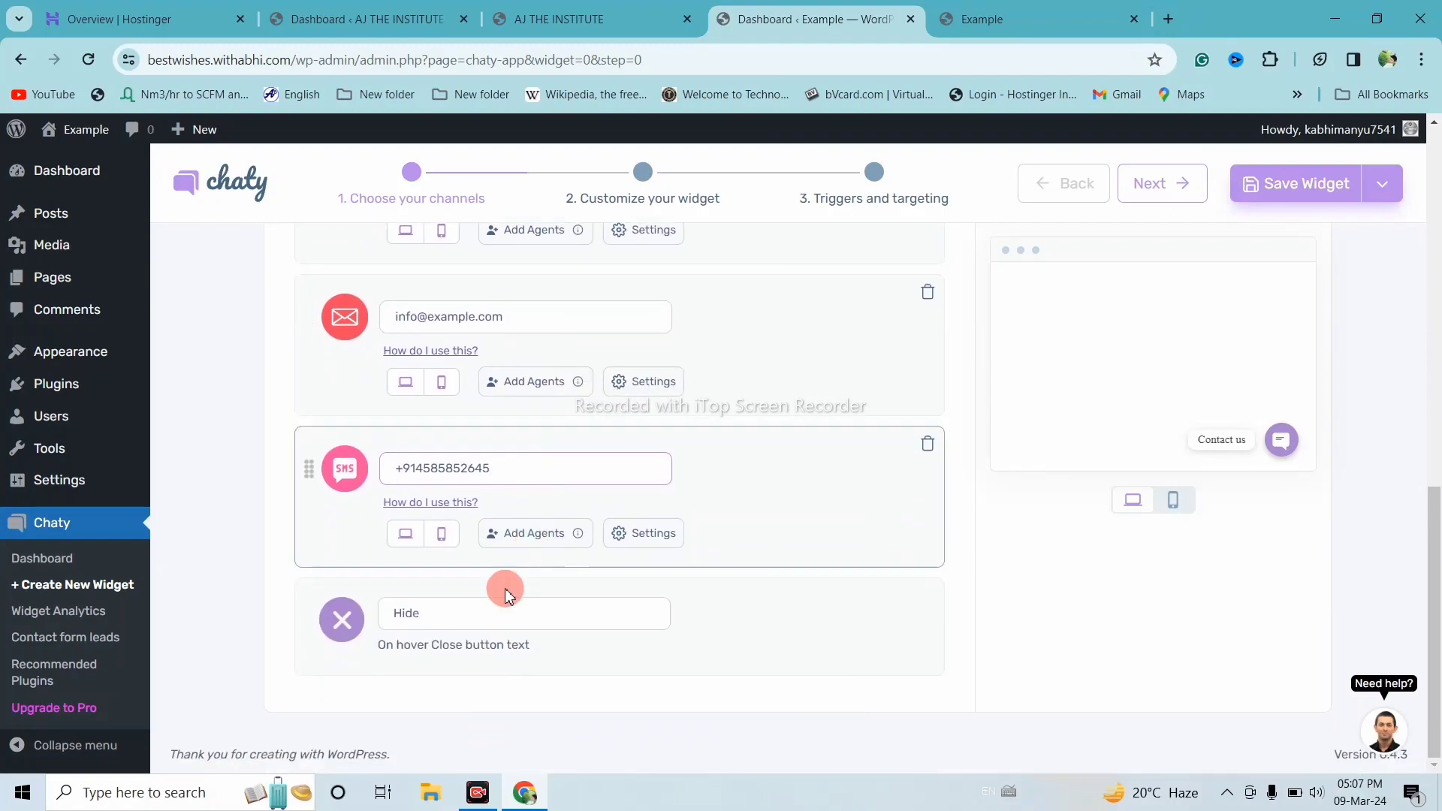
left_click(483, 622)
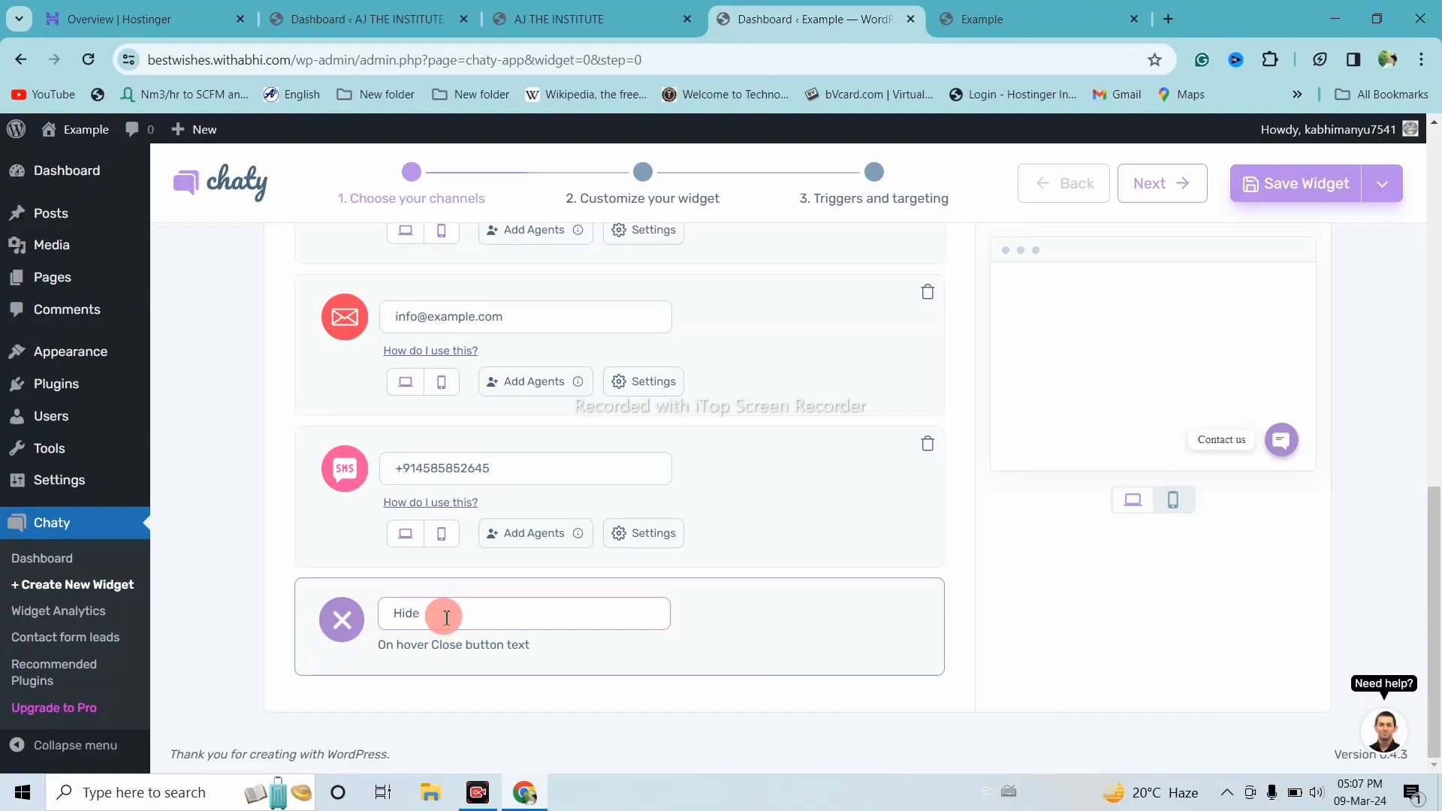
left_click(373, 16)
left_click(575, 18)
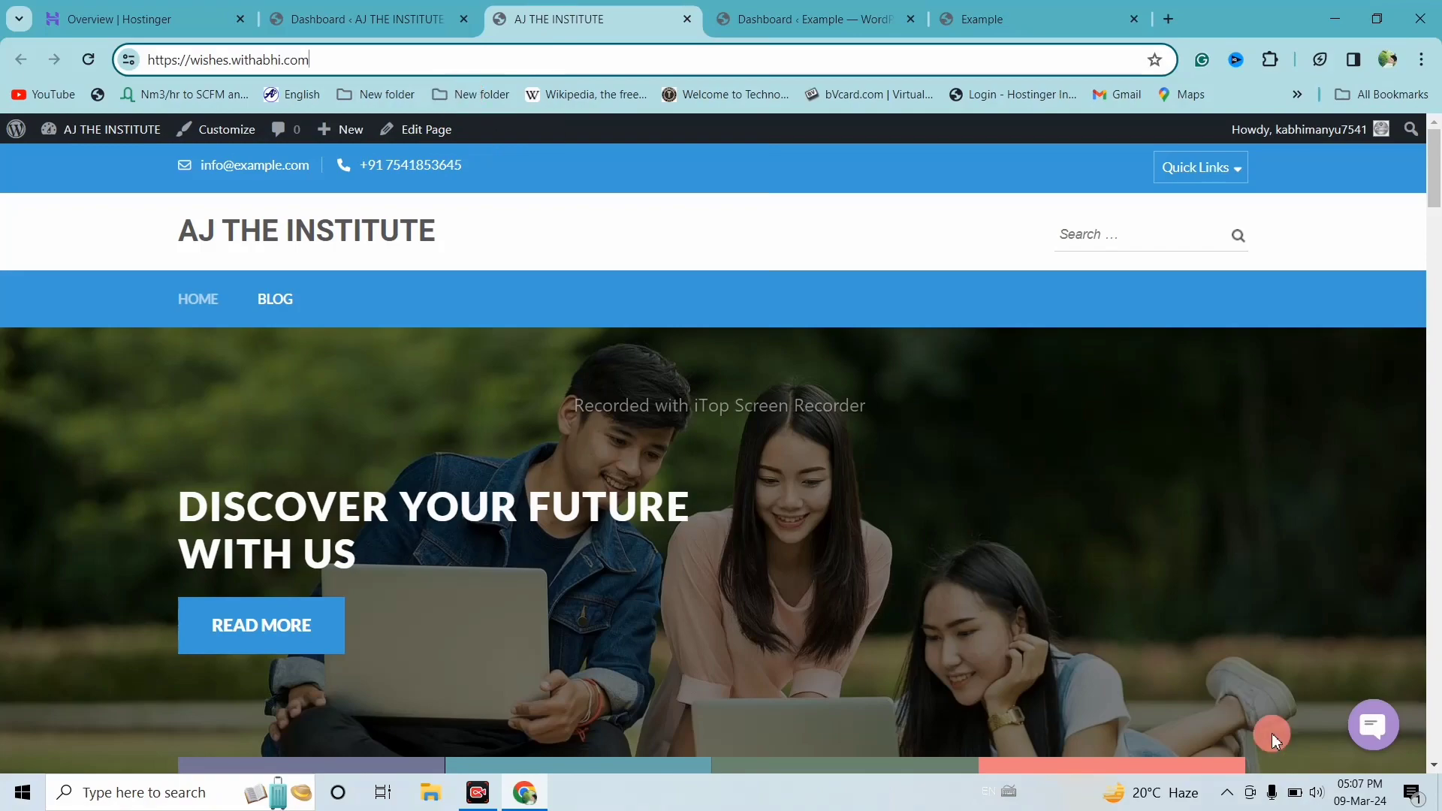
left_click(1386, 717)
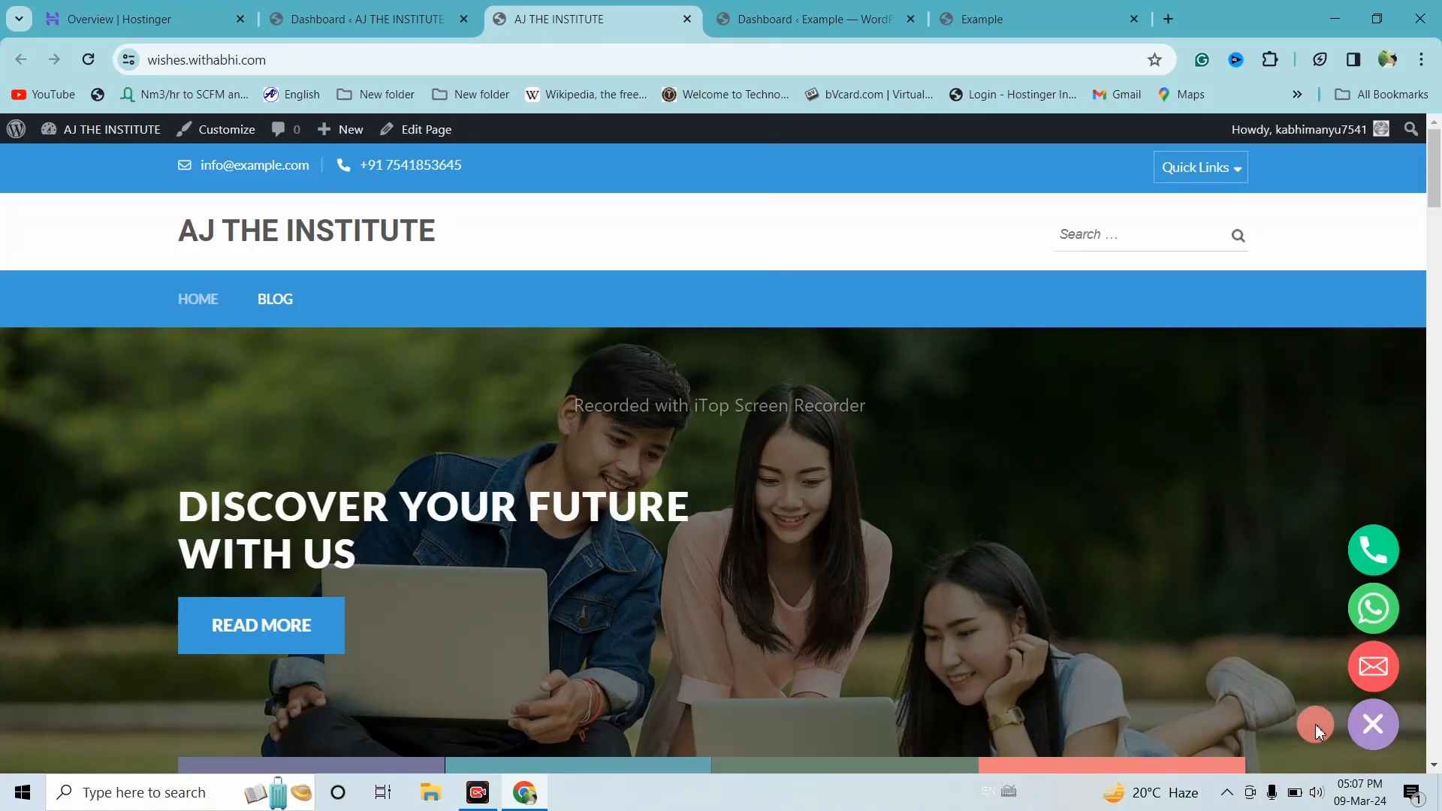
left_click(1379, 731)
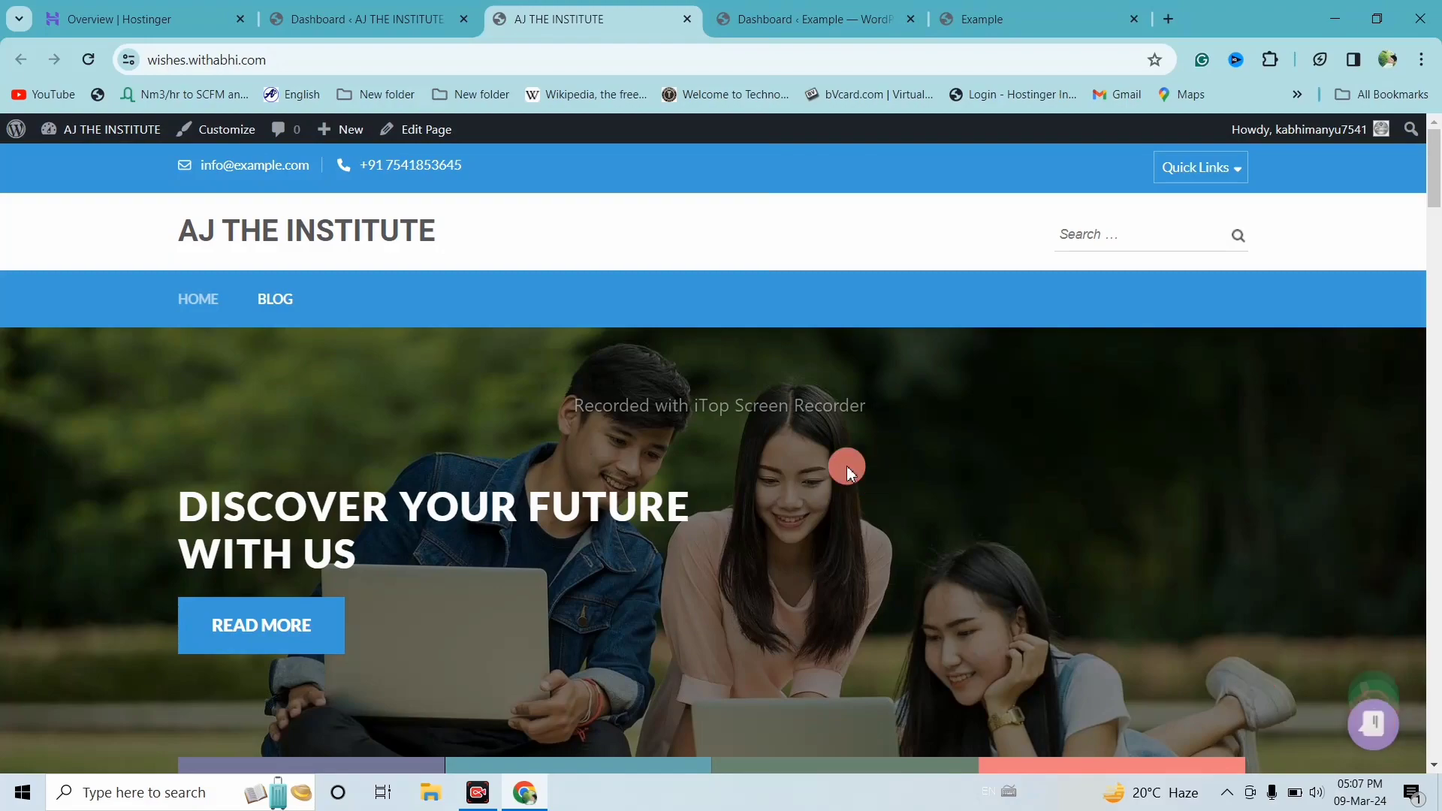
left_click(808, 17)
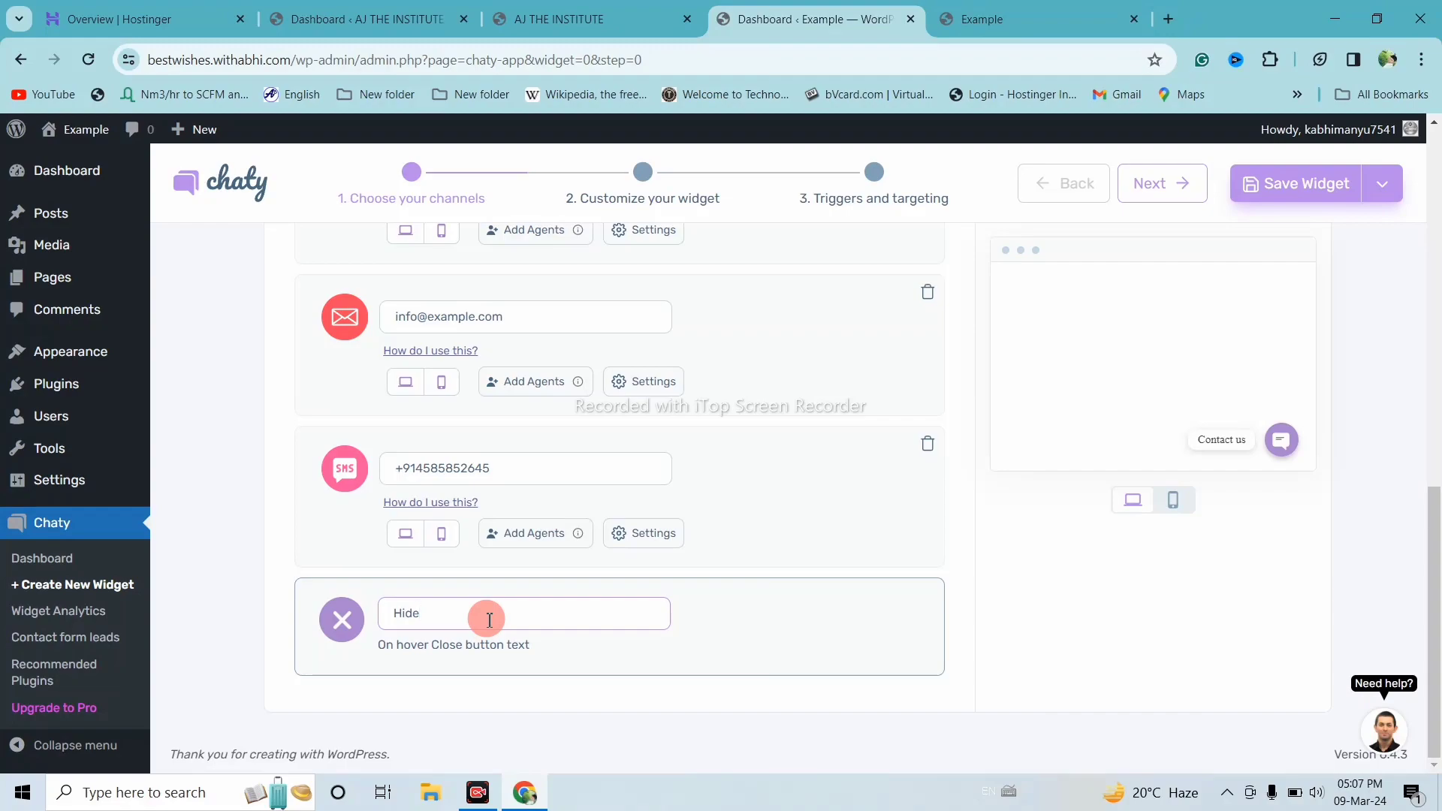
Advance Widget-1 to the Customize your widget step and look over its options
scroll(643, 588, "up", 10)
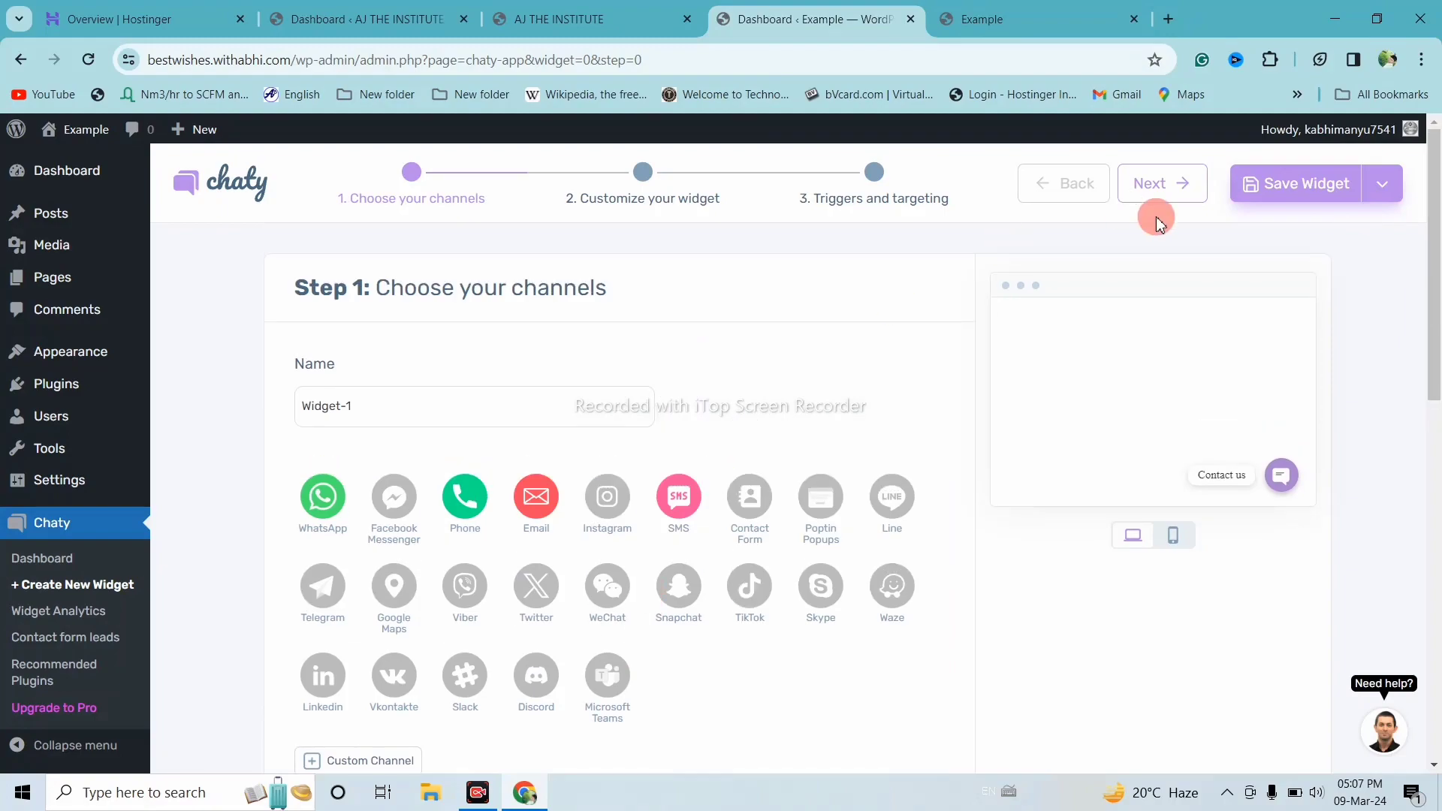
left_click(1154, 185)
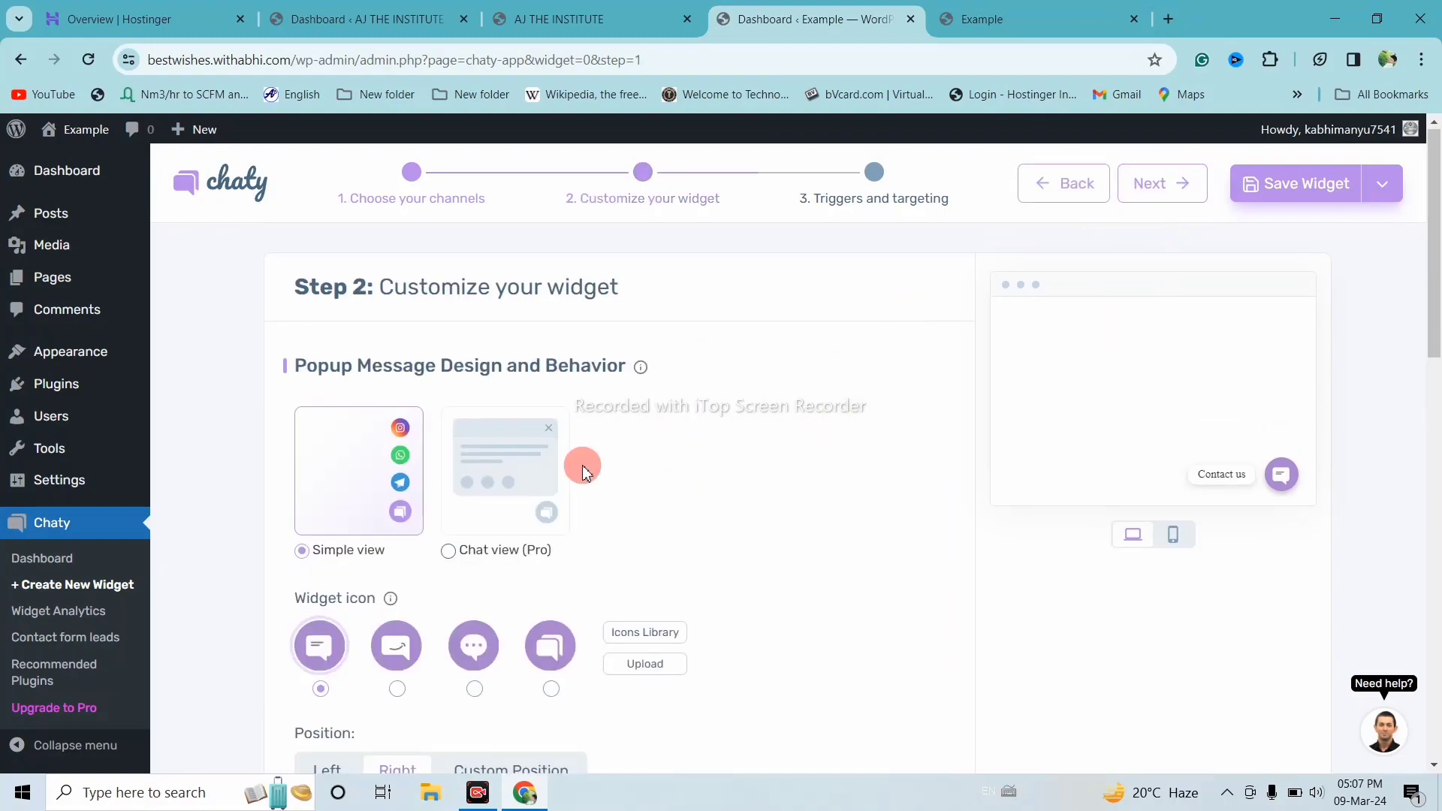
scroll(584, 471, "down", 1)
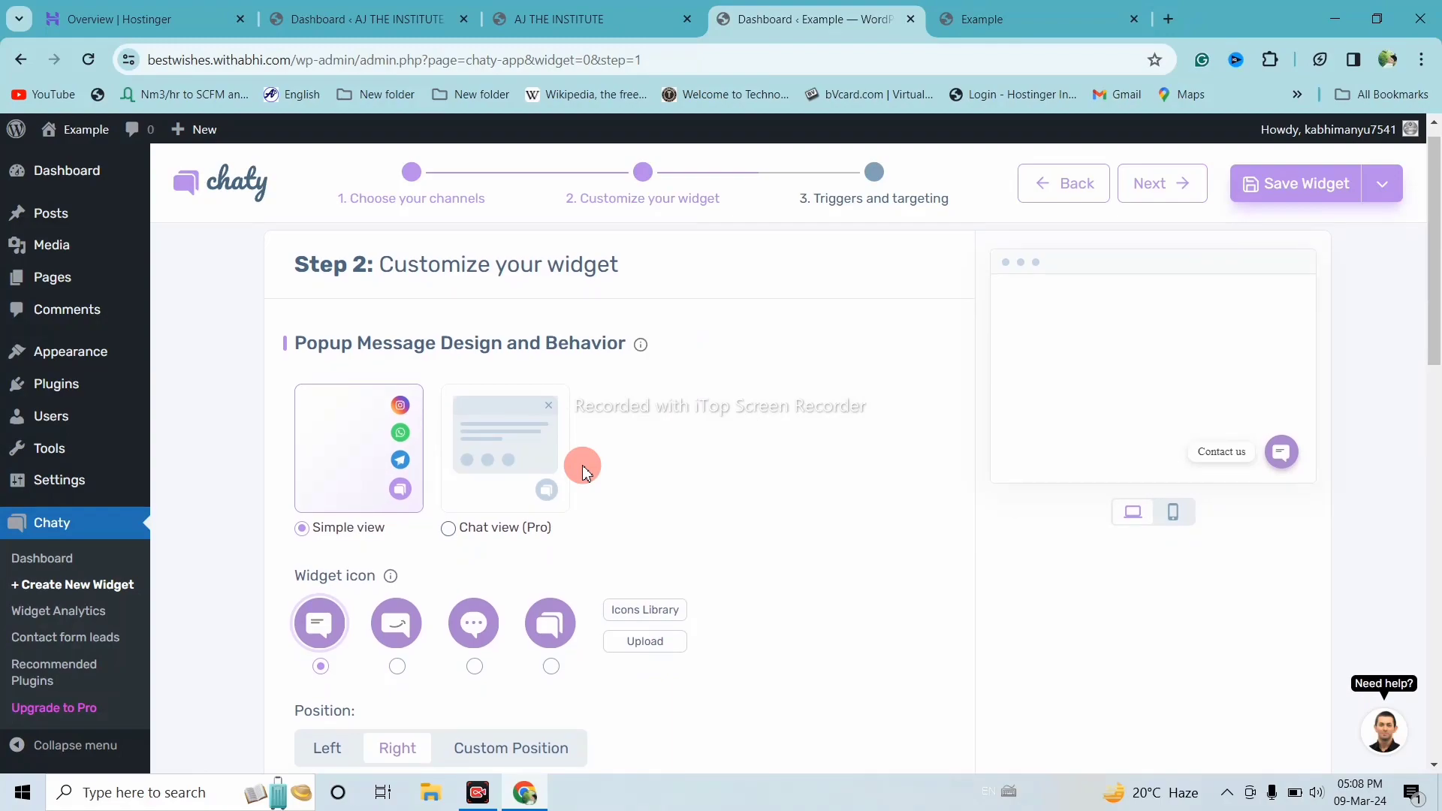
scroll(584, 471, "down", 1)
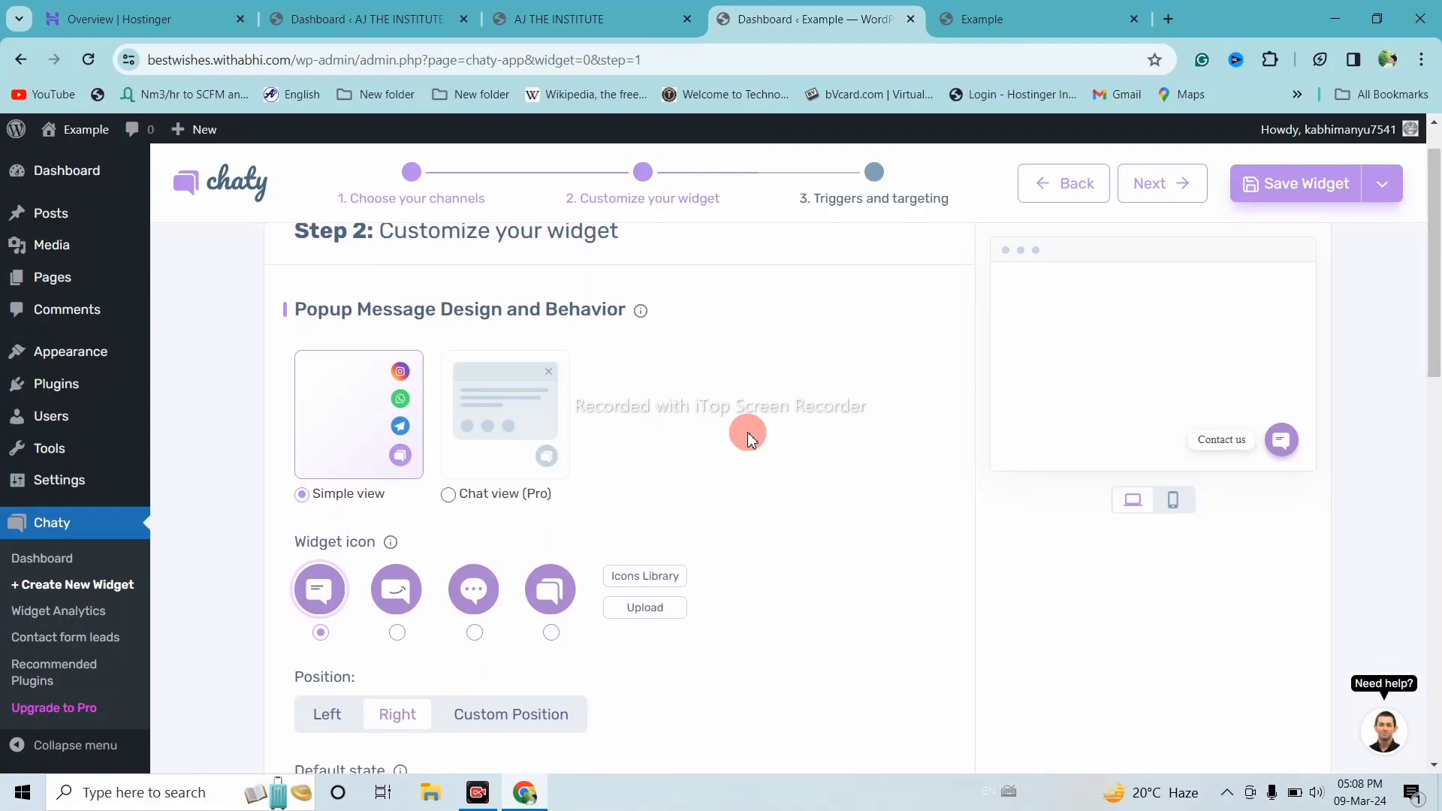
scroll(749, 439, "down", 1)
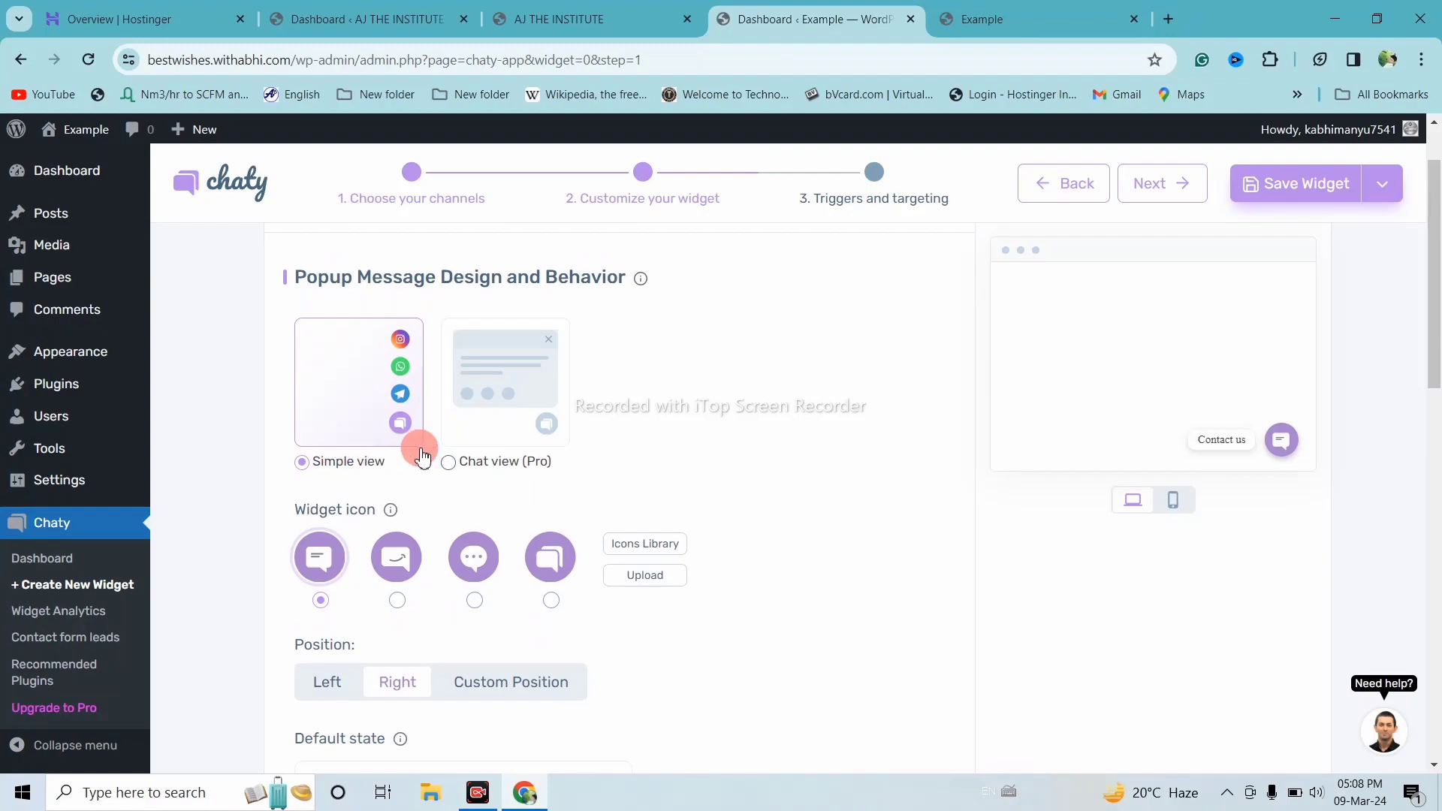
mouse_move(488, 454)
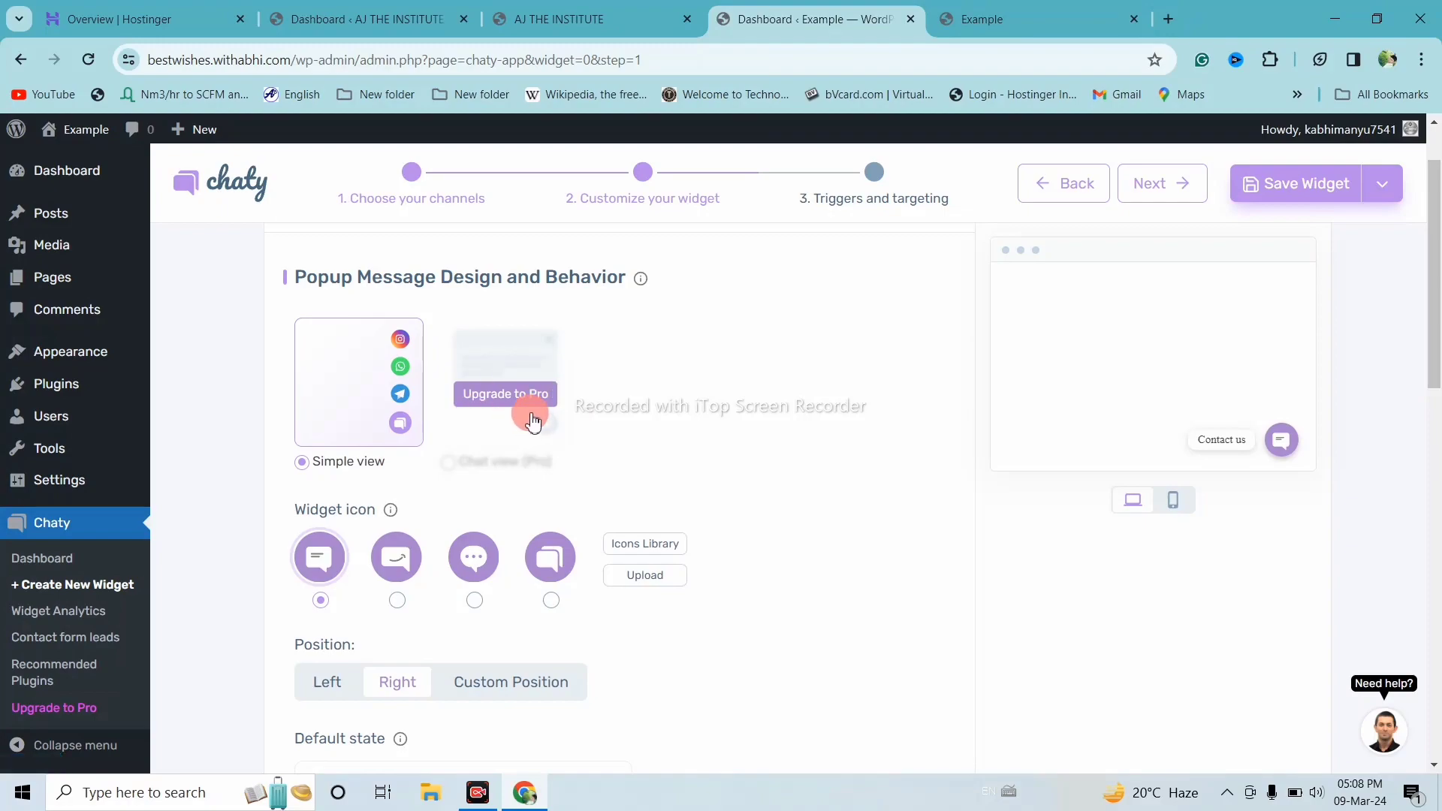
scroll(533, 419, "down", 1)
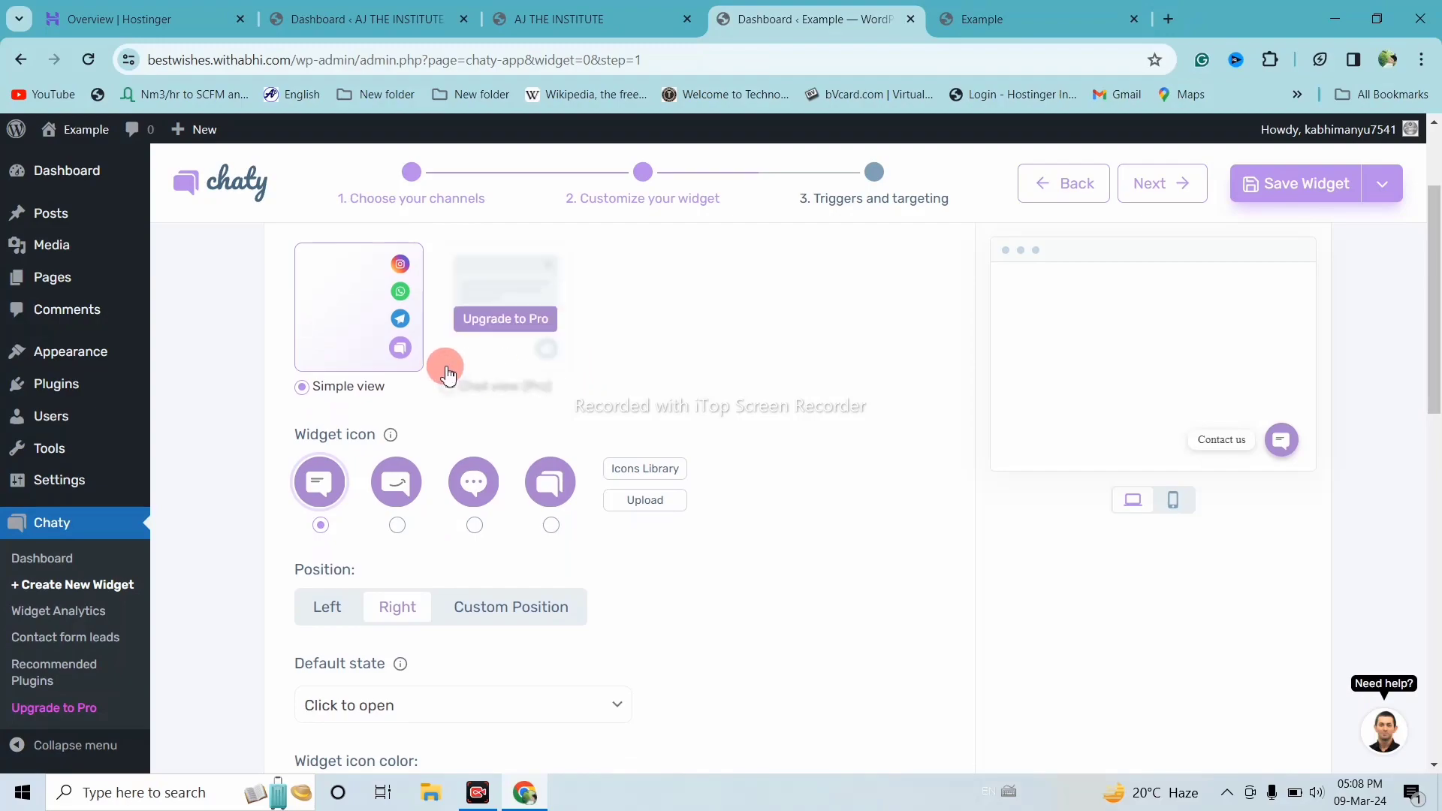
scroll(508, 414, "down", 1)
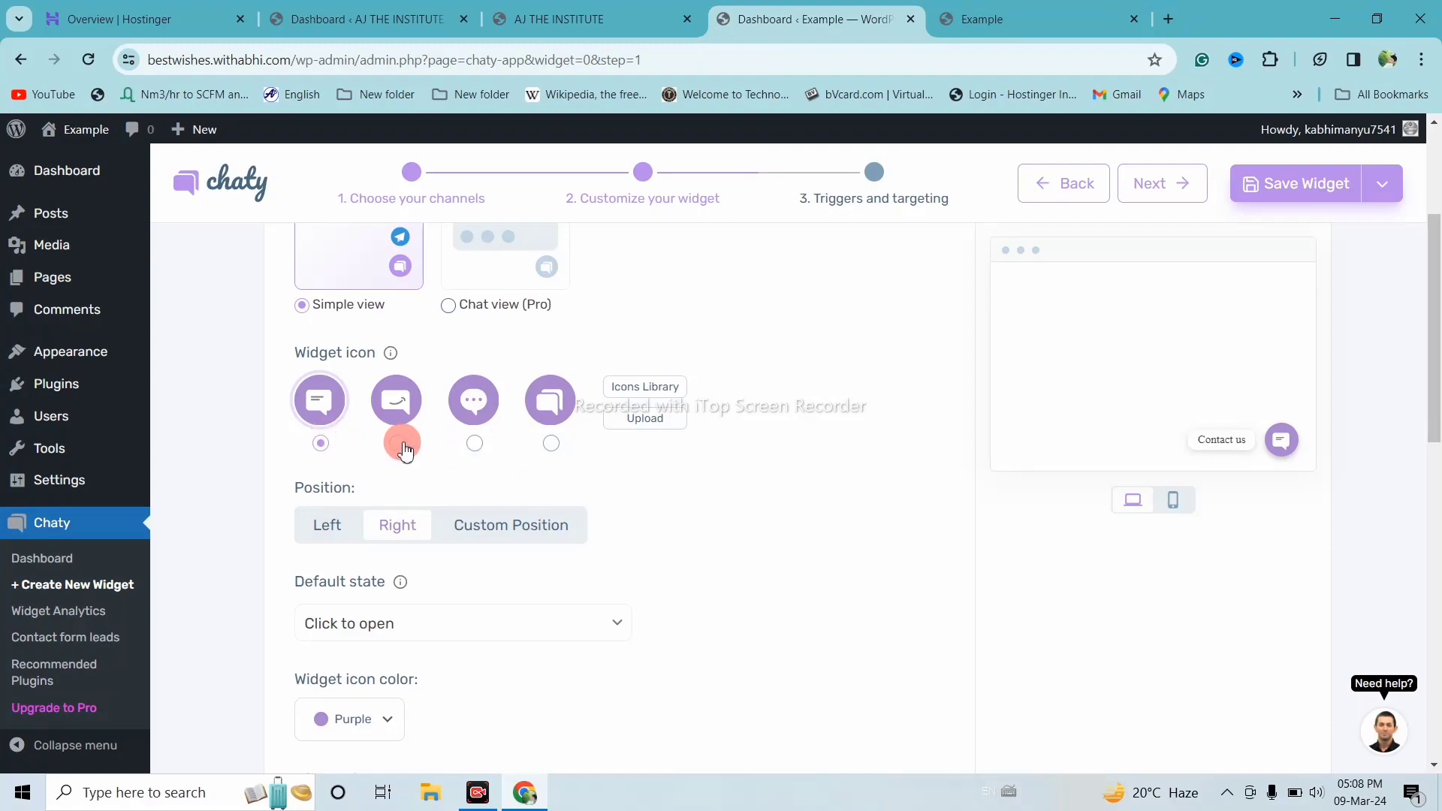
Choose the chat-bubble widget icon, set Position to Right, and view the live site
left_click(551, 443)
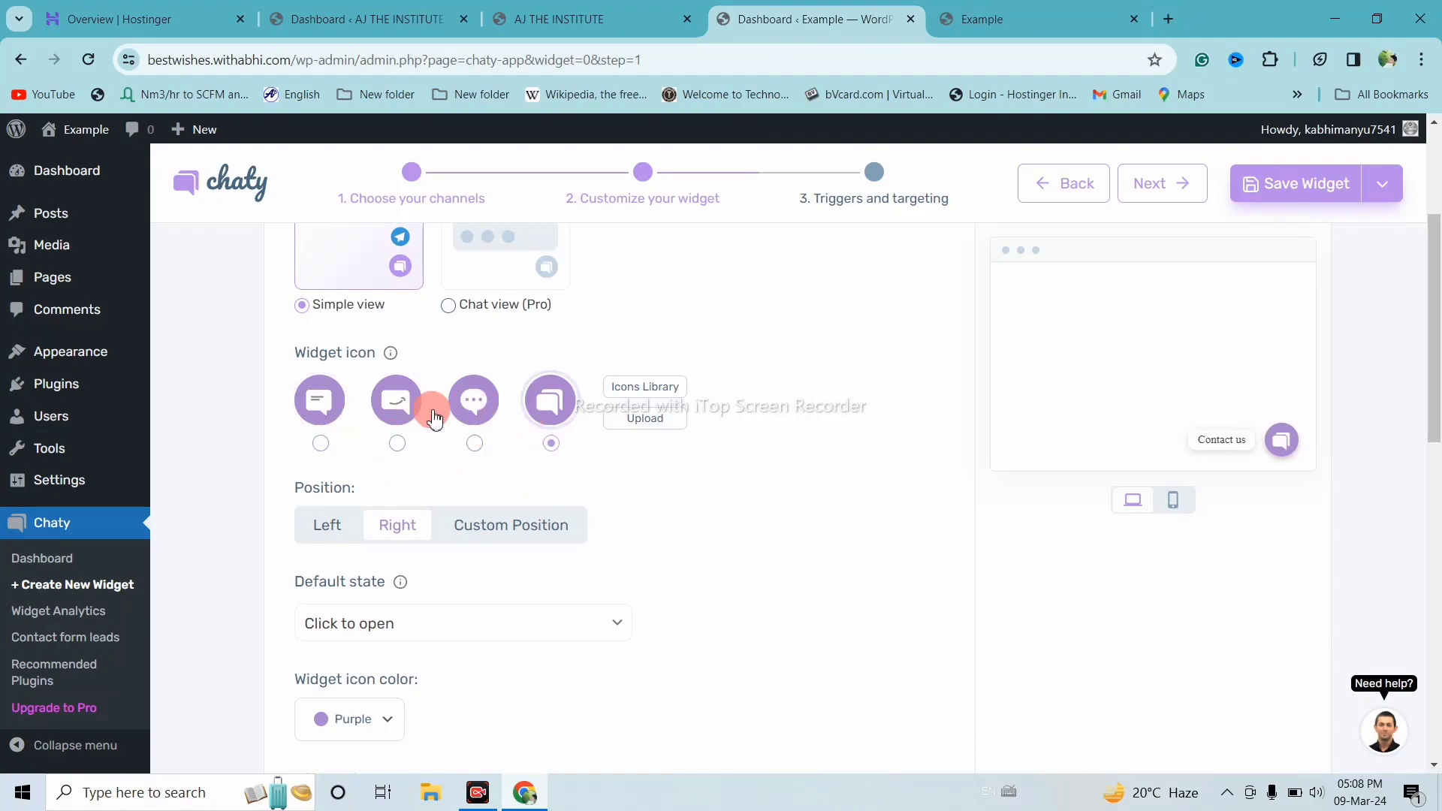
left_click(474, 443)
scroll(485, 392, "down", 1)
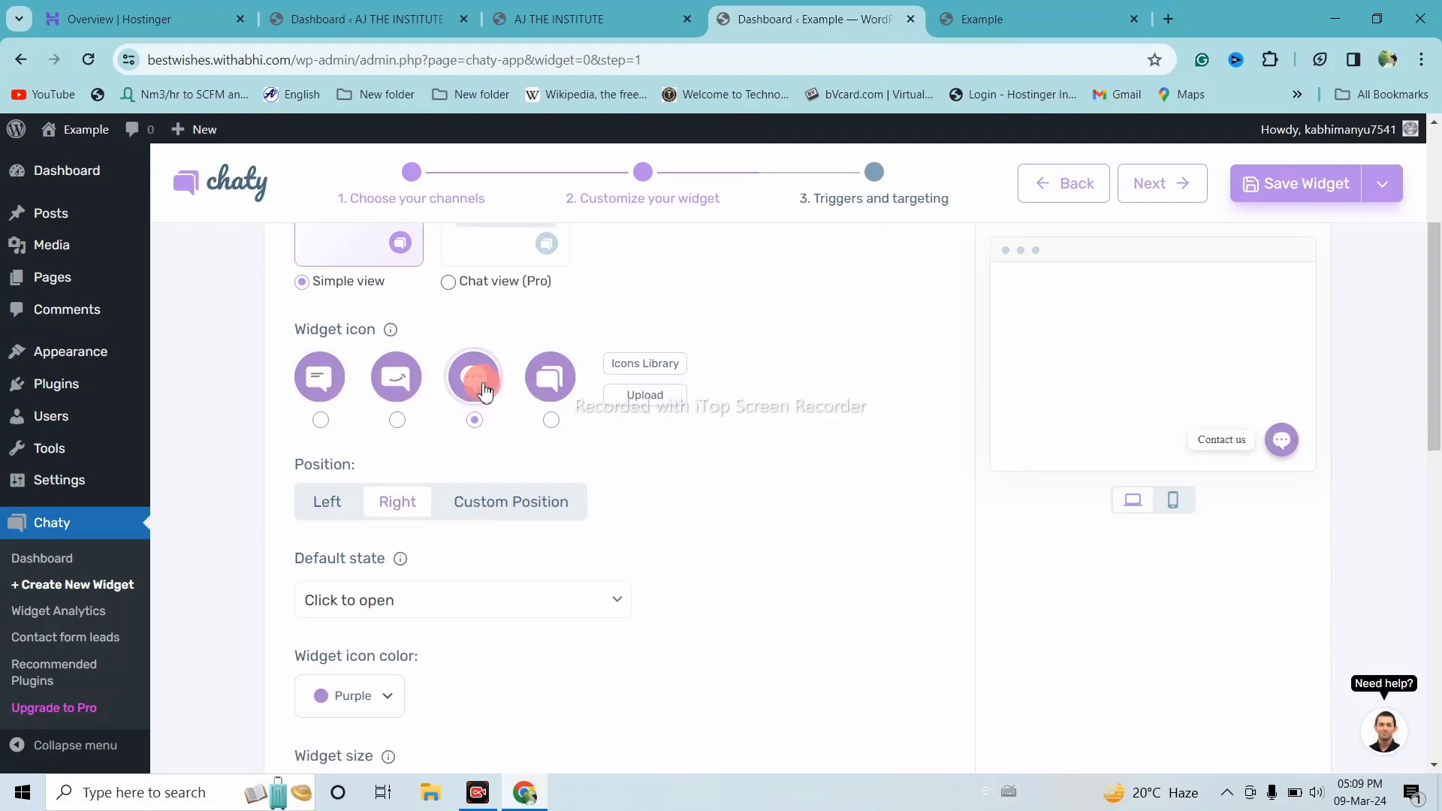
left_click(478, 431)
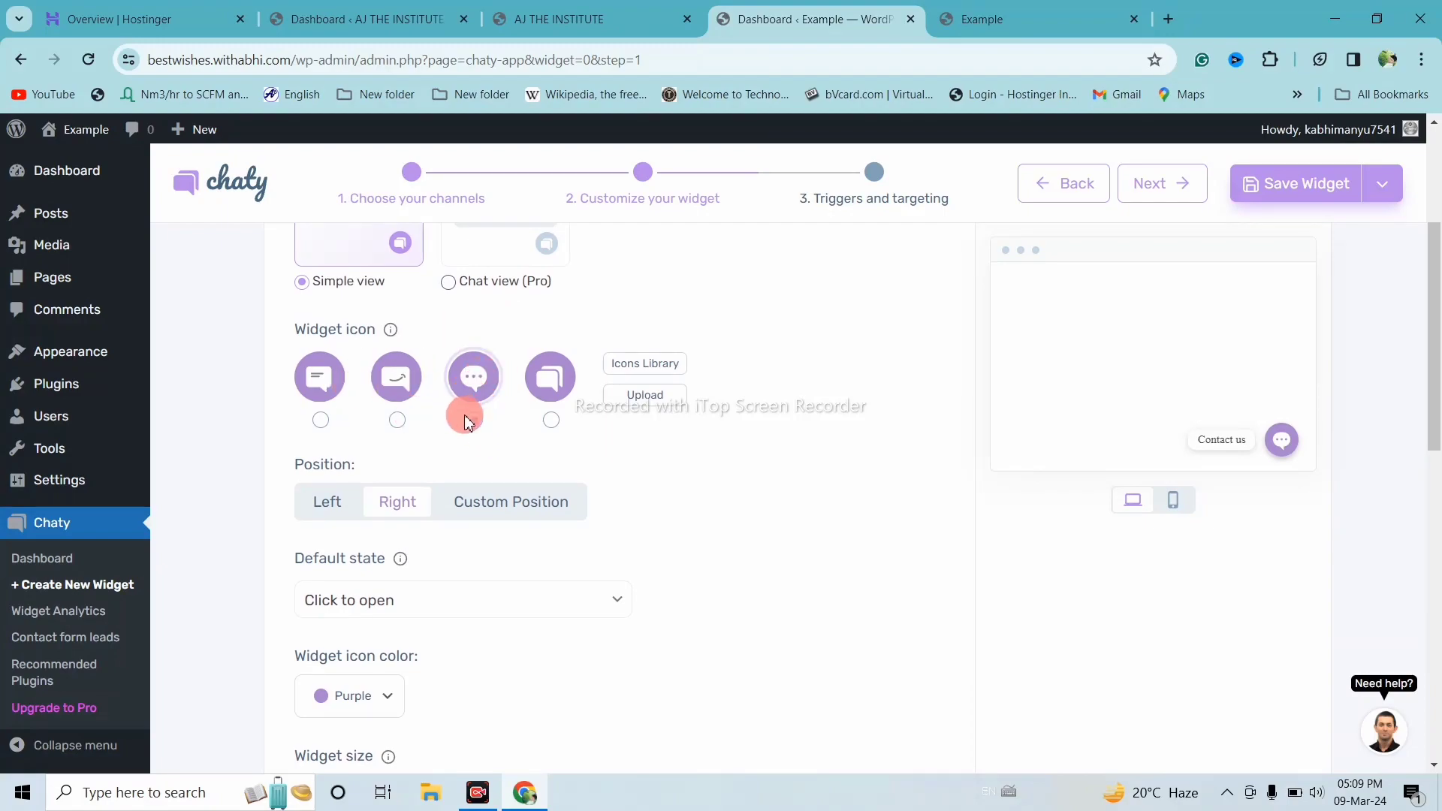
scroll(465, 420, "down", 1)
left_click(326, 411)
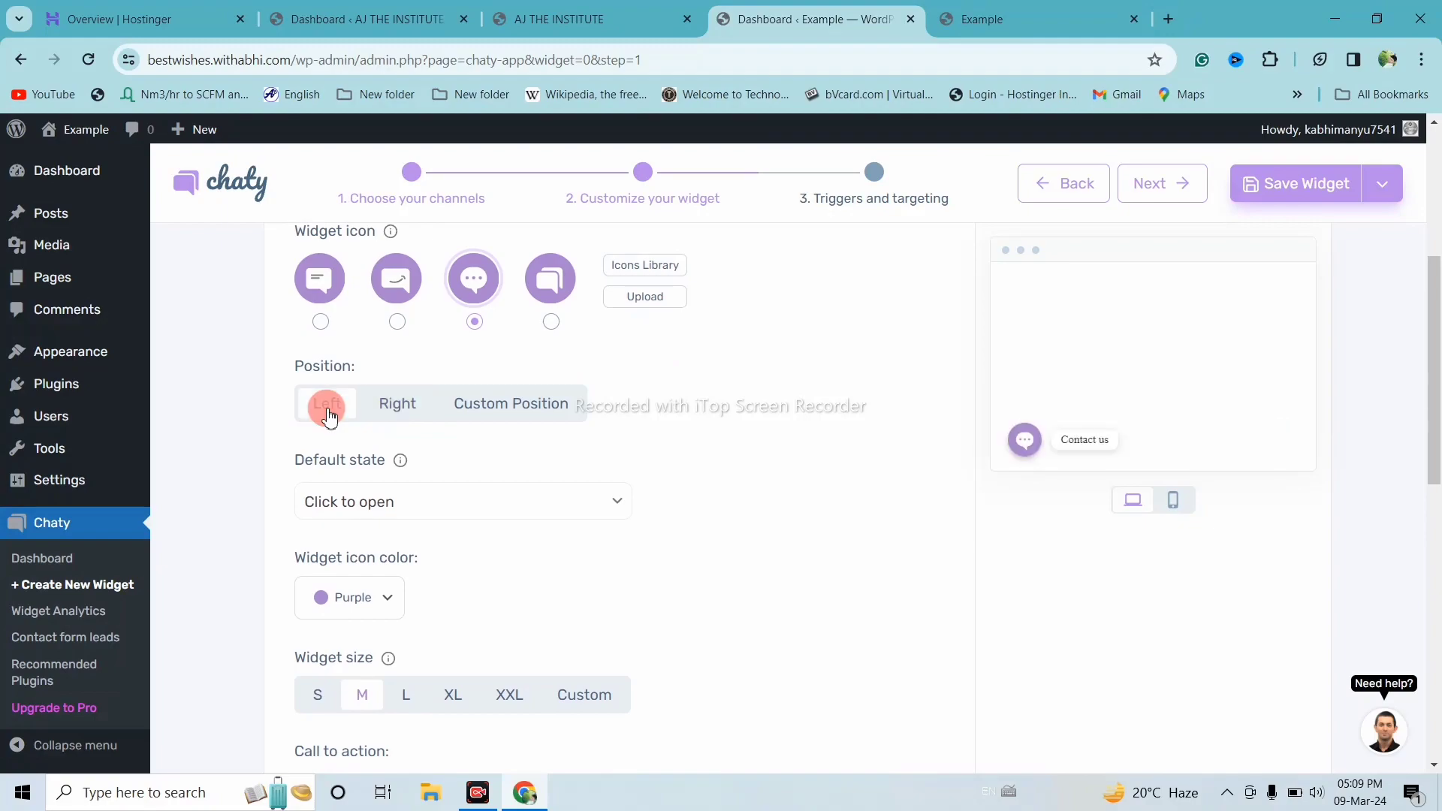
left_click(397, 413)
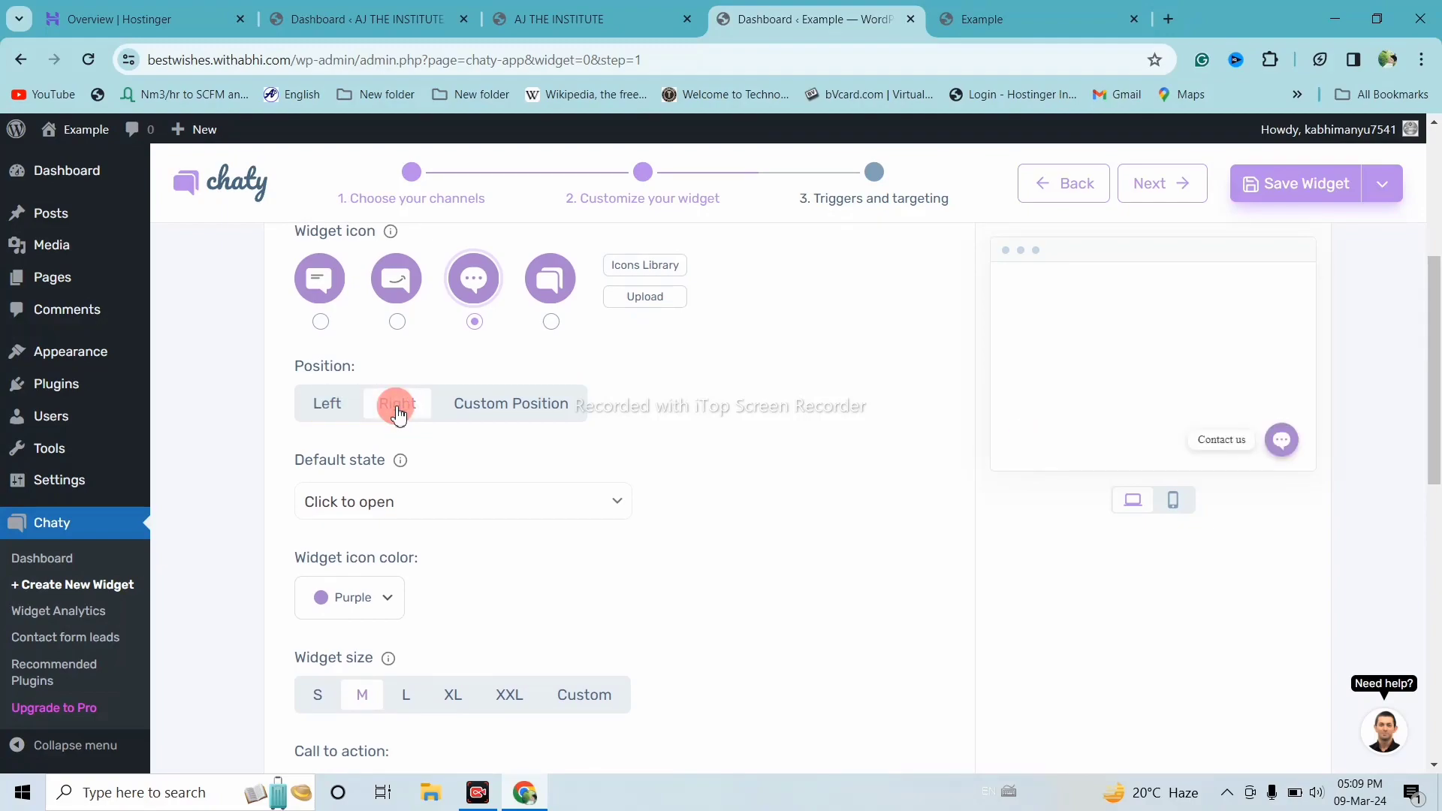
left_click(523, 11)
left_click(301, 15)
left_click(504, 15)
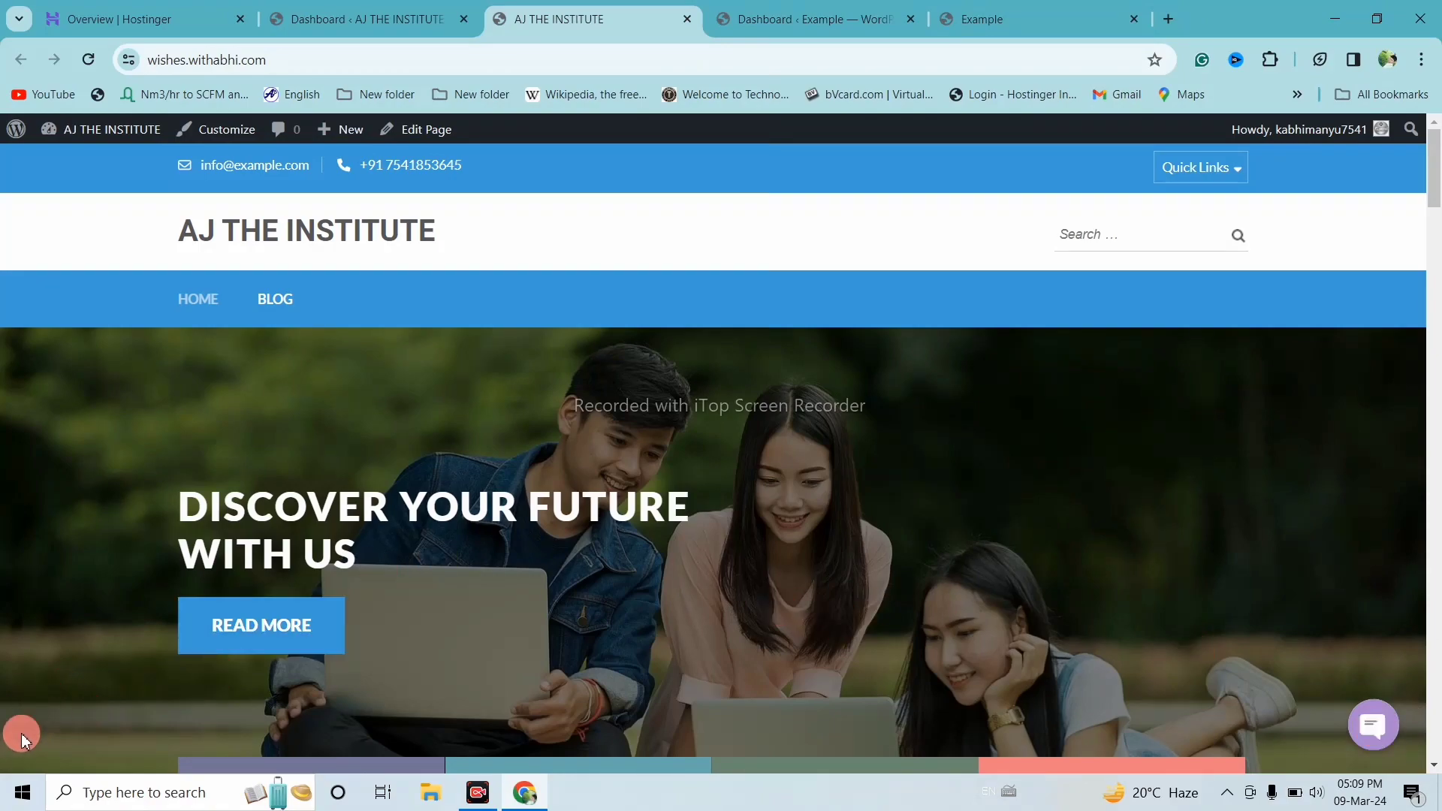
left_click(805, 11)
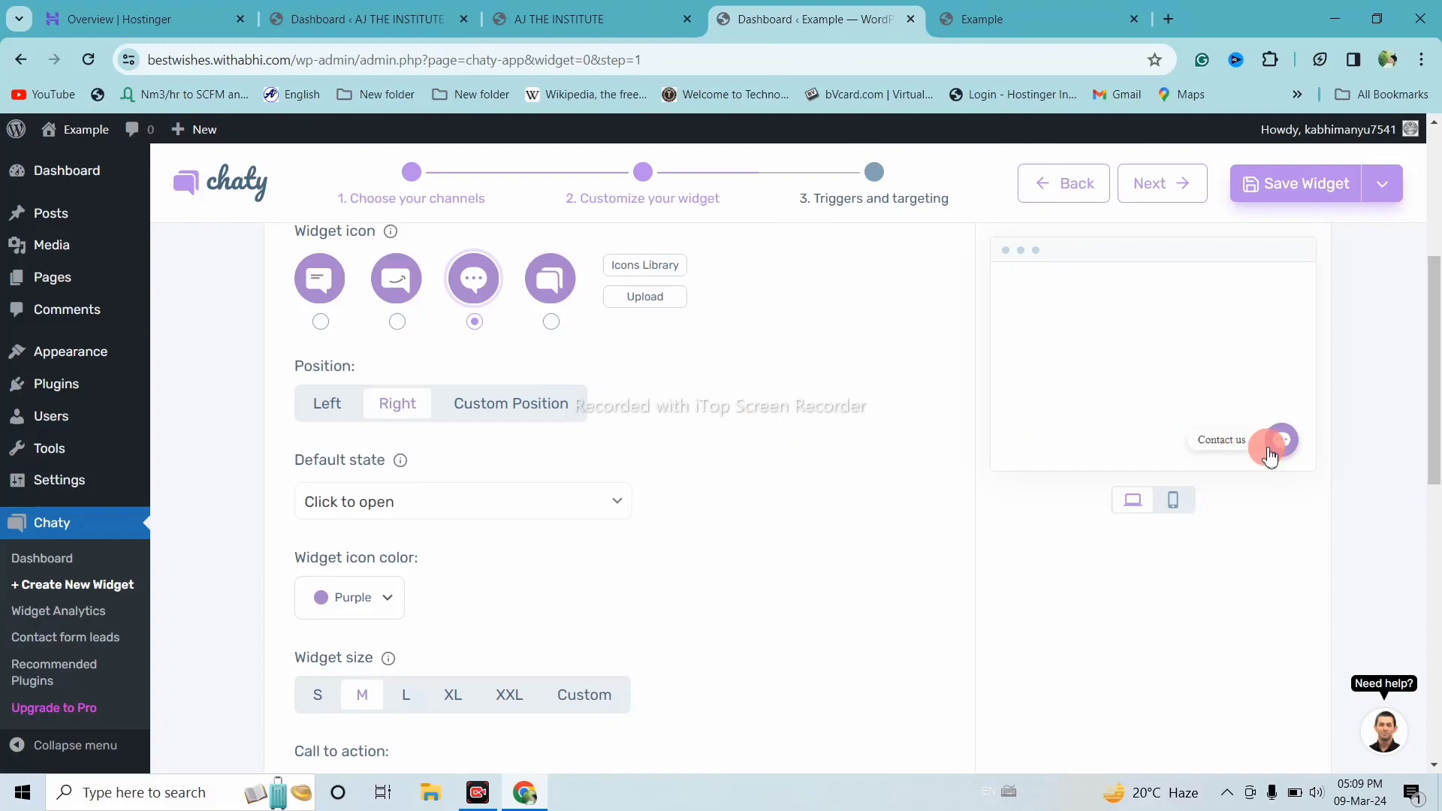
Set the widget Position to Left and check the mobile and desktop previews
left_click(330, 409)
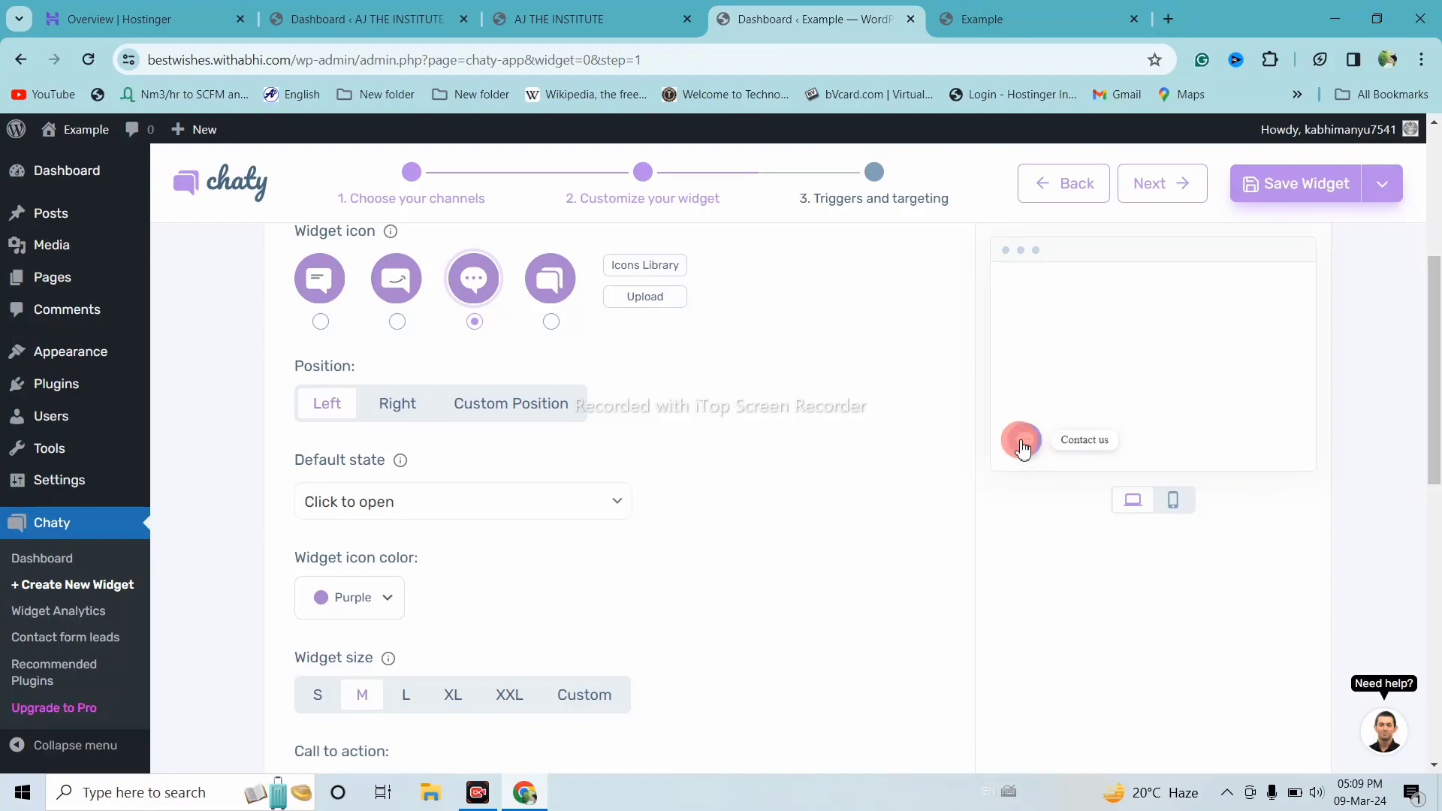
left_click(1176, 501)
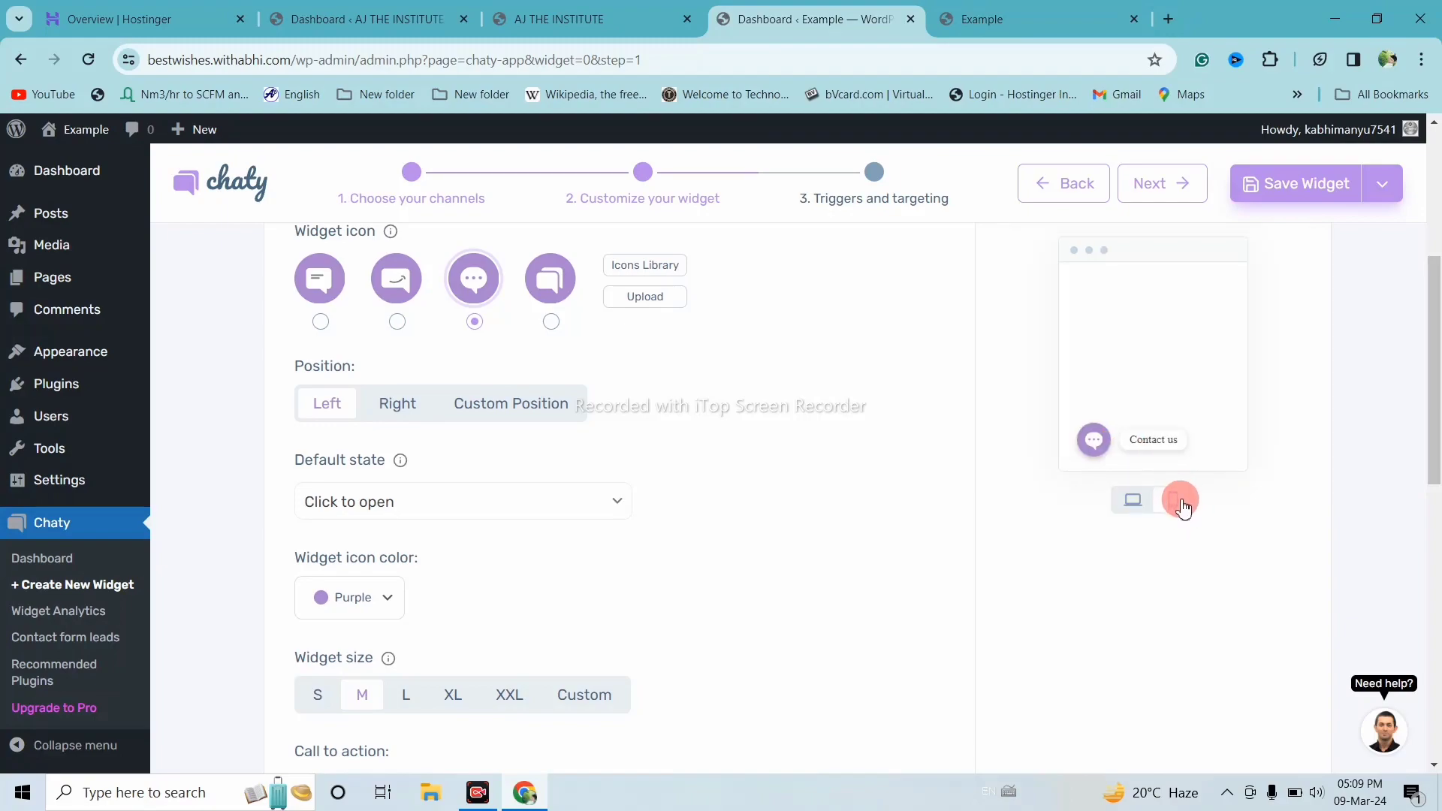
left_click(1132, 514)
Set the widget's Default state to Hover to open
scroll(578, 492, "down", 1)
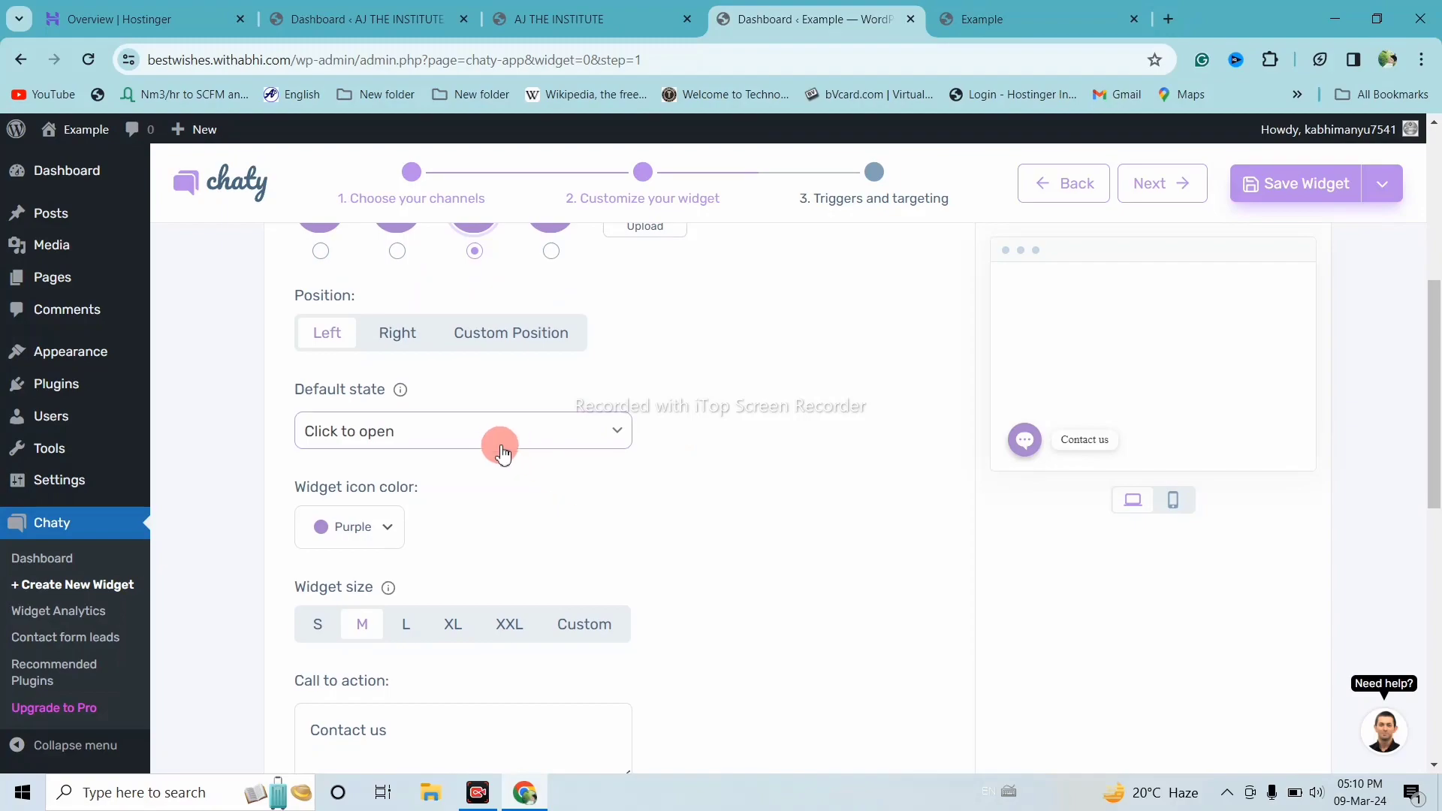
left_click(498, 449)
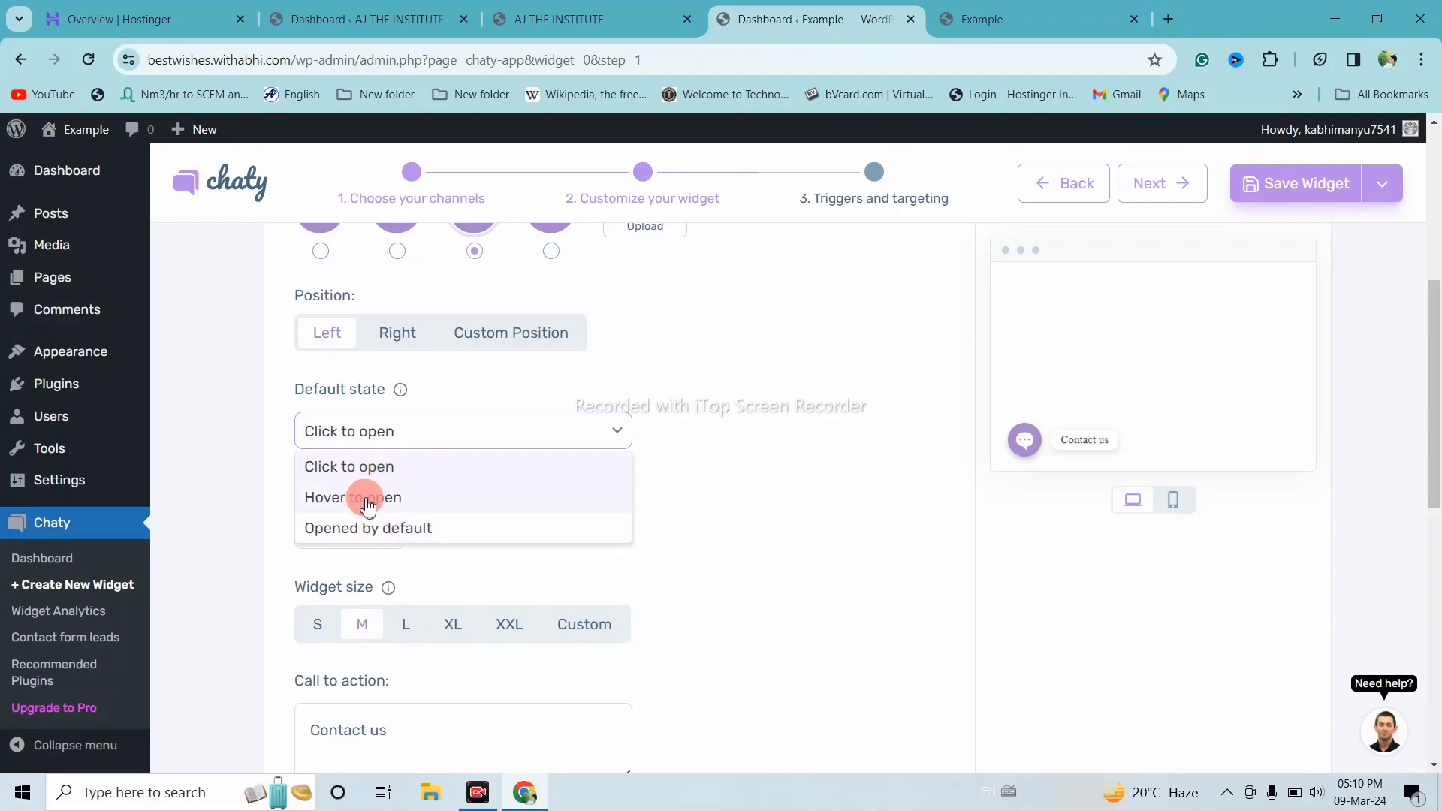
left_click(368, 501)
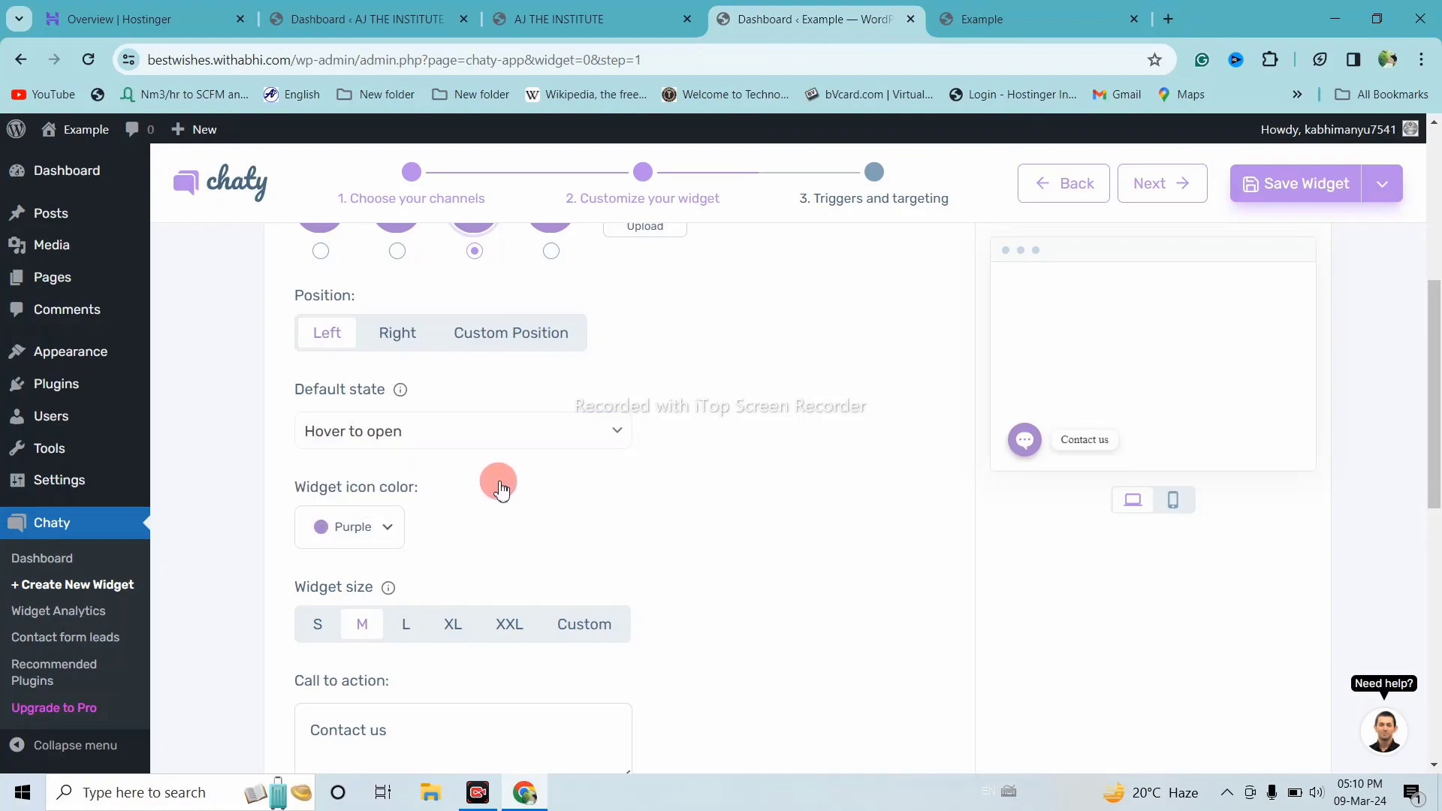
mouse_move(1037, 439)
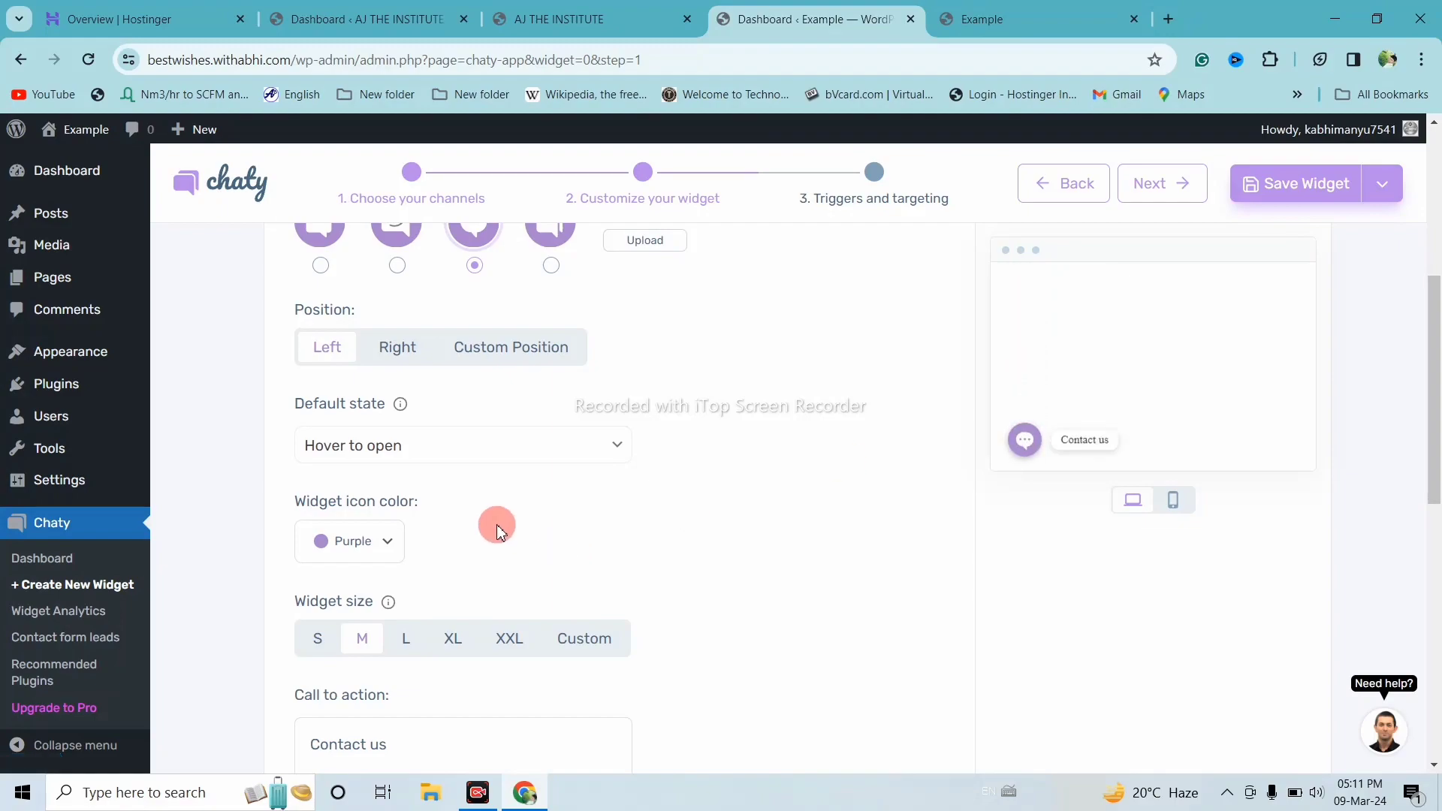
scroll(579, 473, "down", 1)
Change Widget-1's icon colour from purple to the blue swatch and collapse the preview
left_click(380, 474)
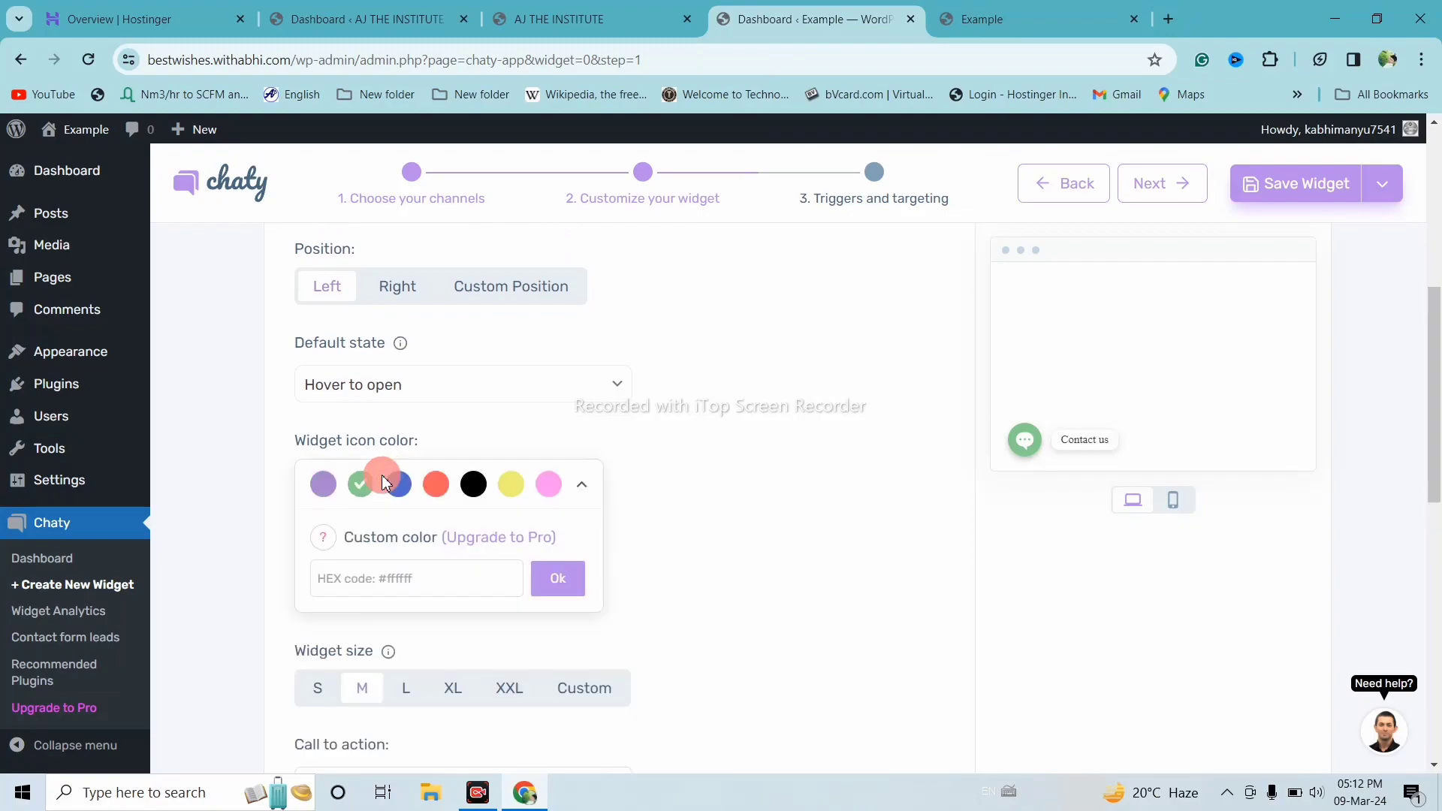
scroll(487, 452, "down", 1)
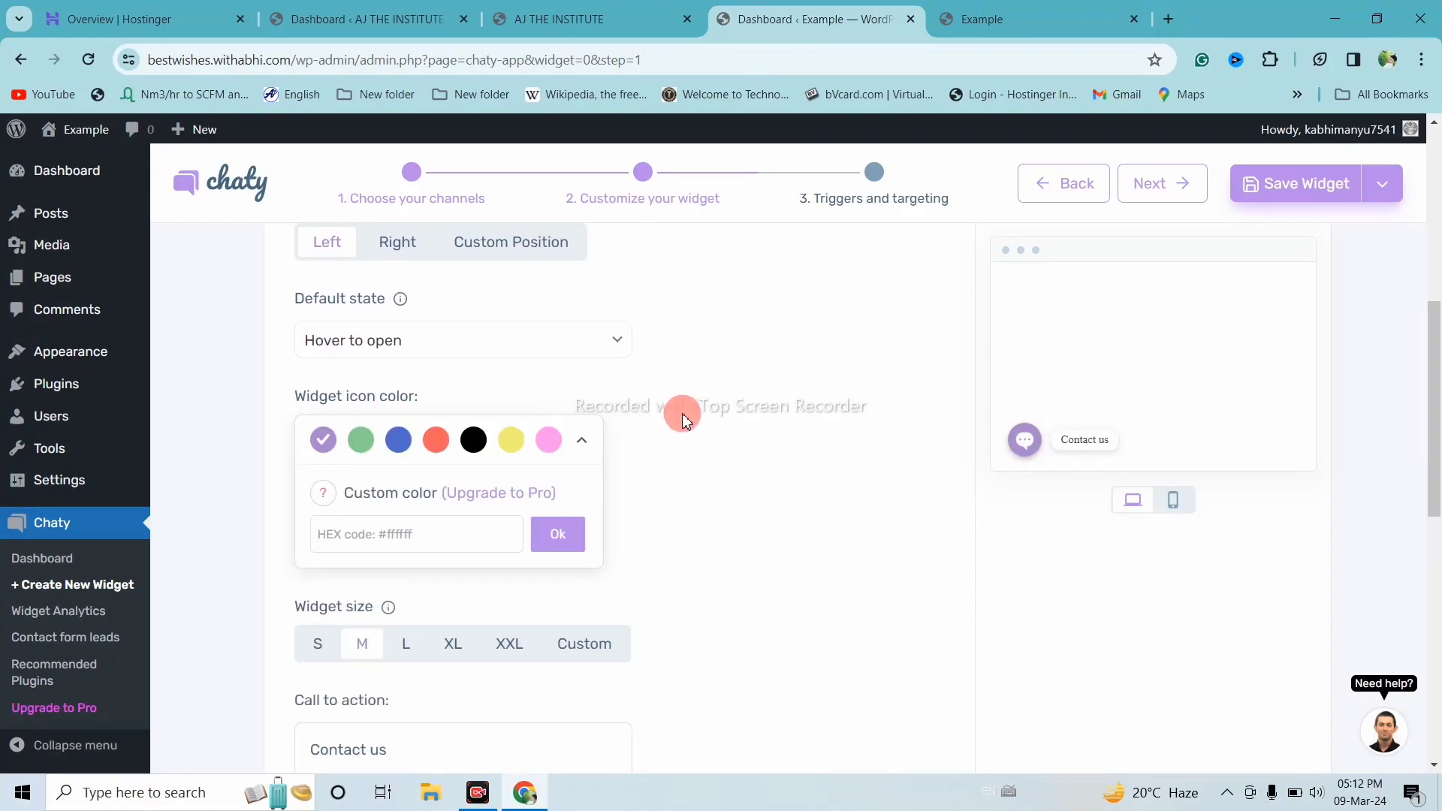
left_click(1023, 445)
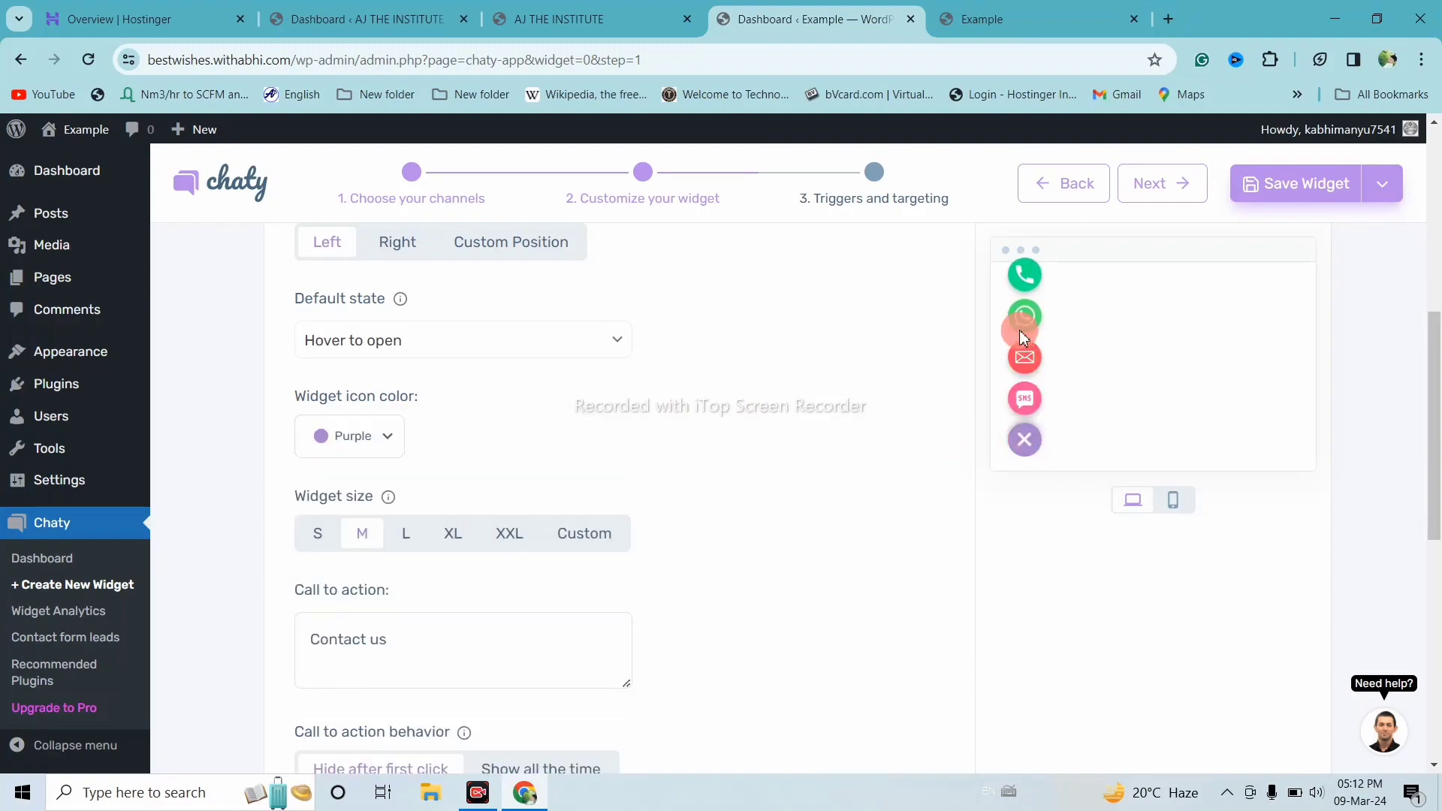
left_click(373, 439)
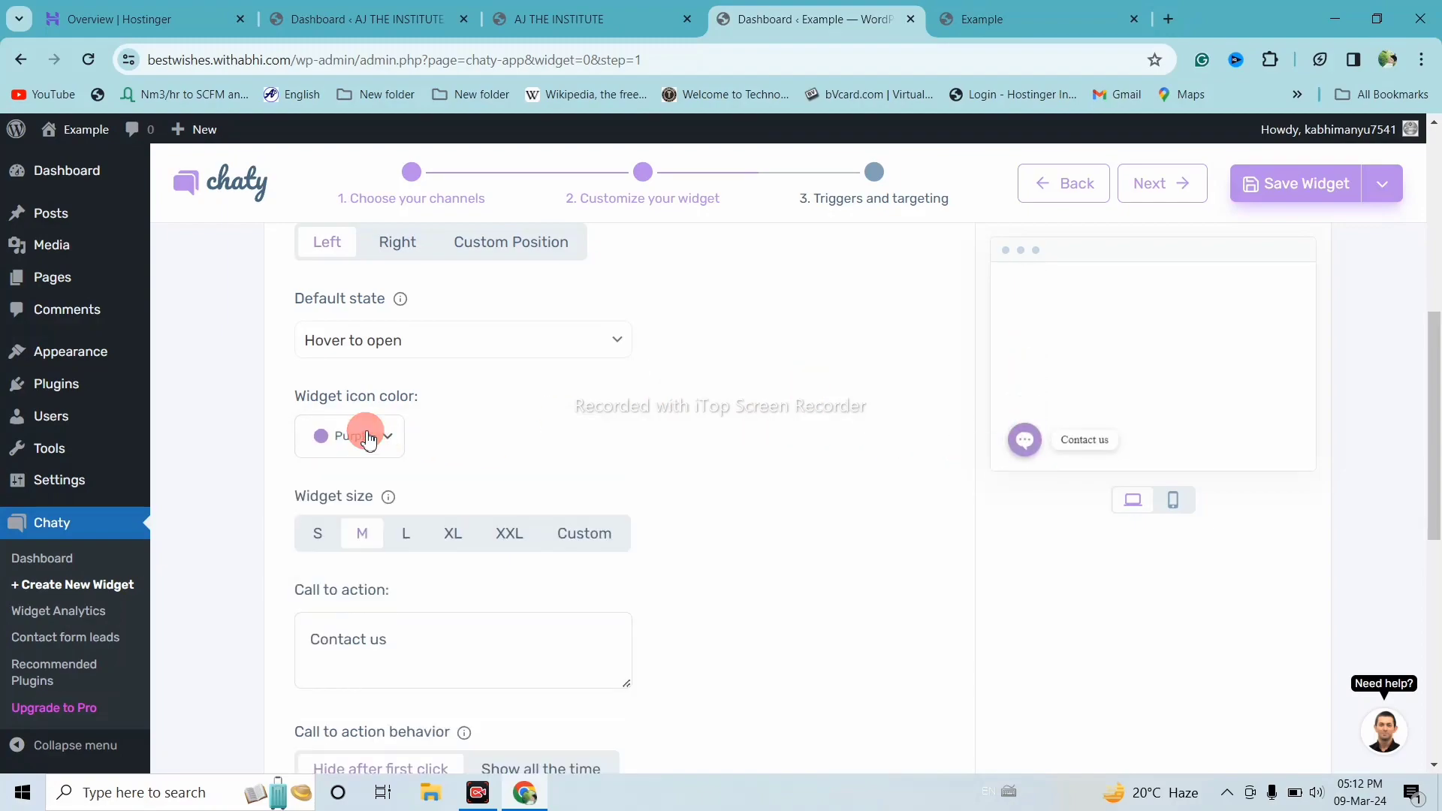
left_click(363, 443)
left_click(398, 440)
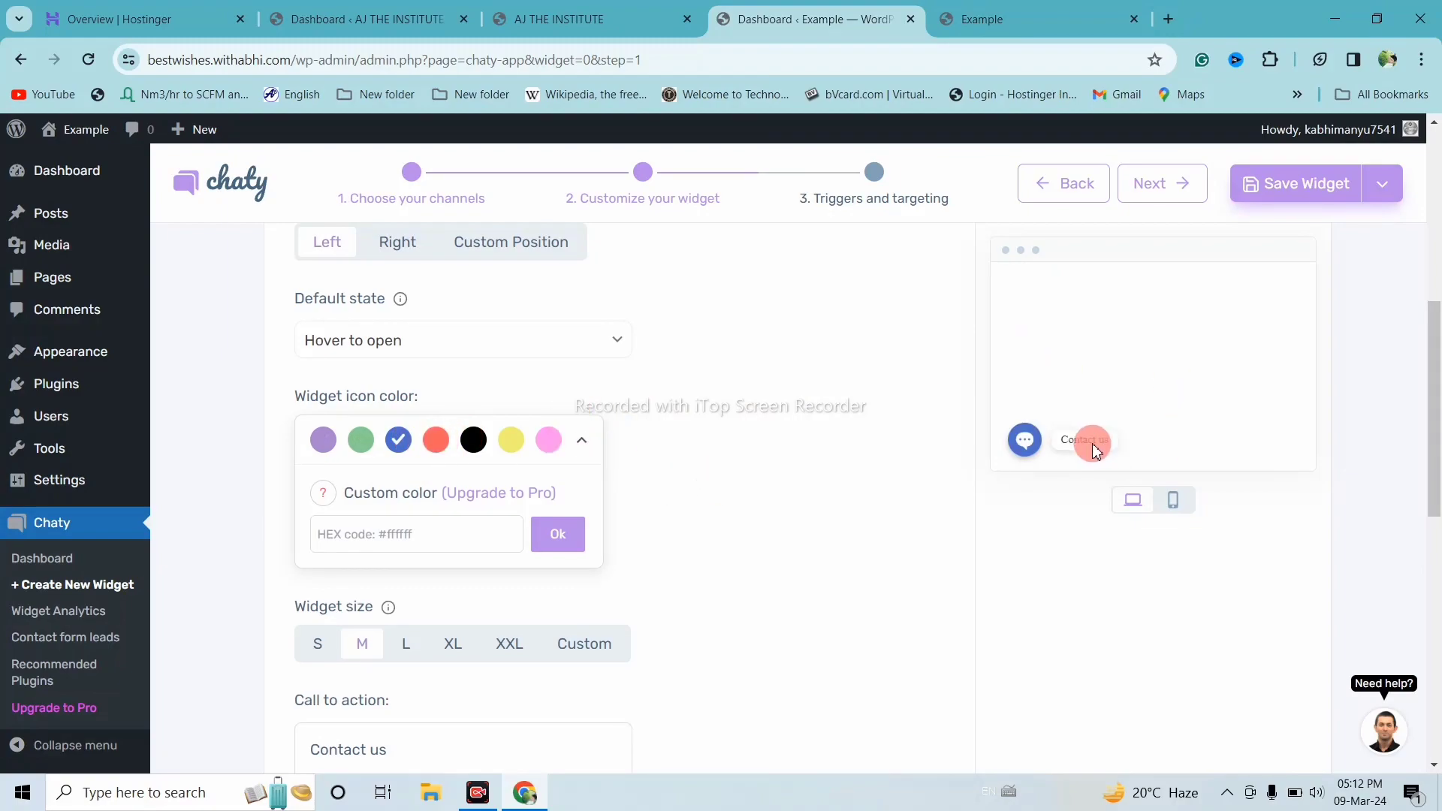
left_click(985, 424)
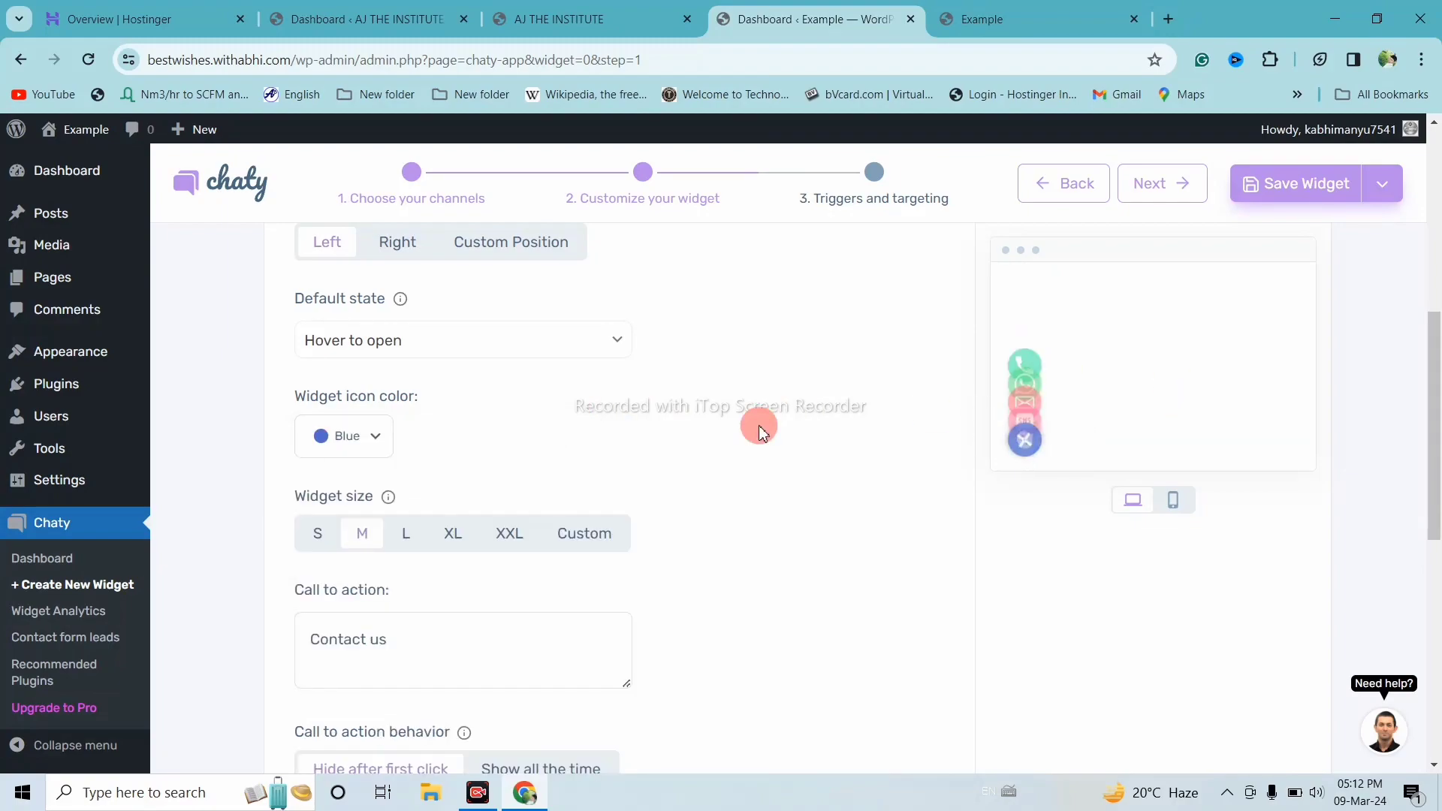
left_click(1026, 443)
scroll(718, 386, "down", 2)
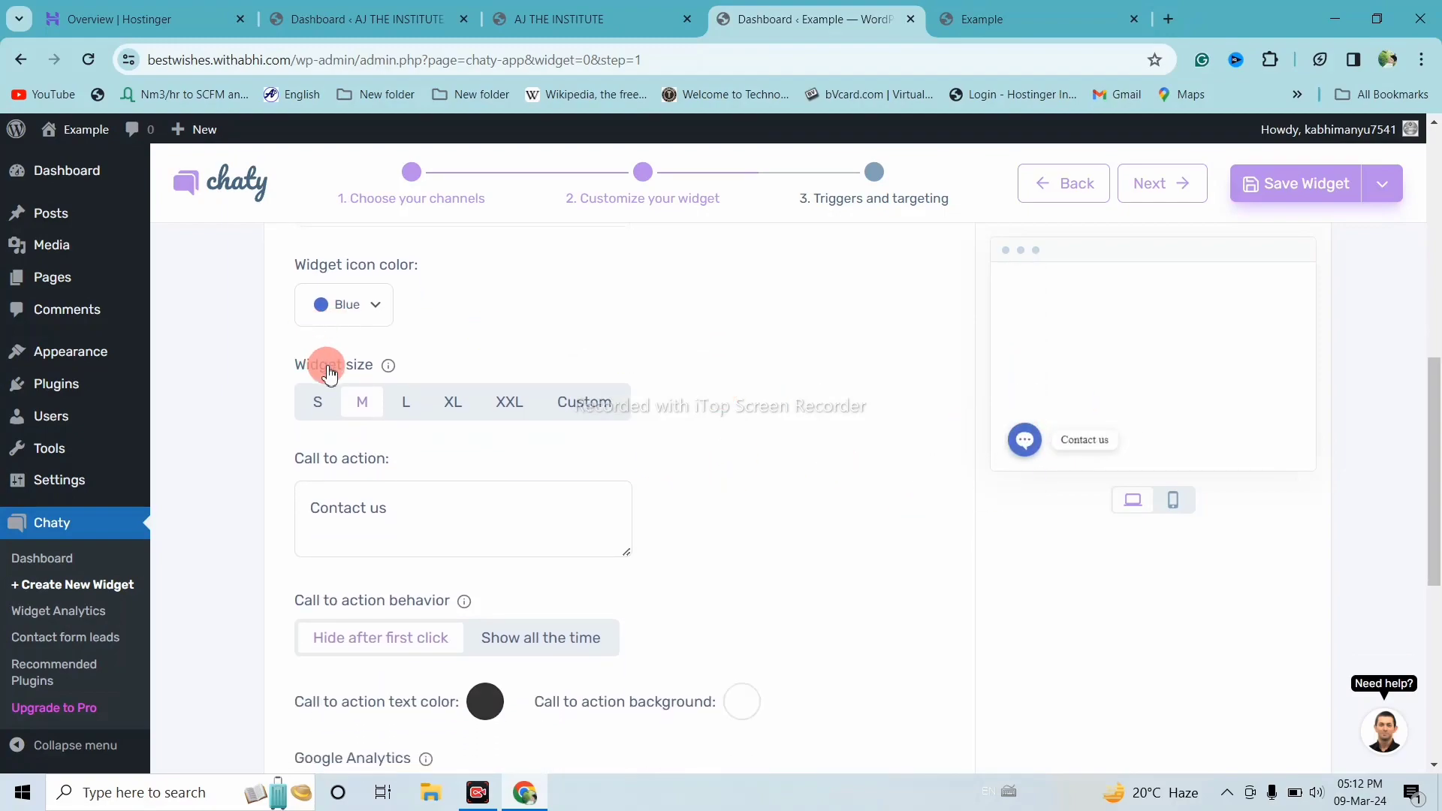
left_click_drag(287, 373, 378, 366)
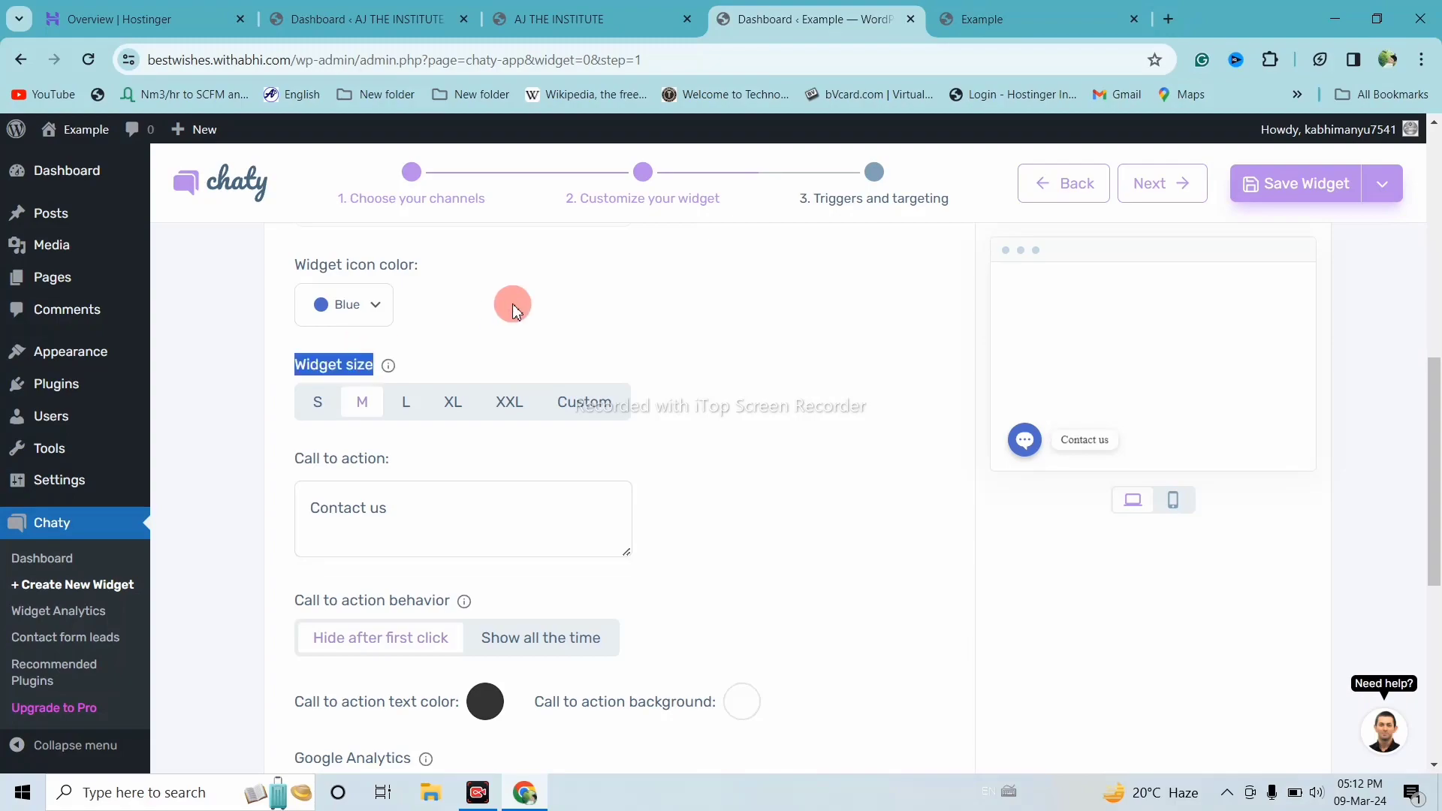
left_click(318, 406)
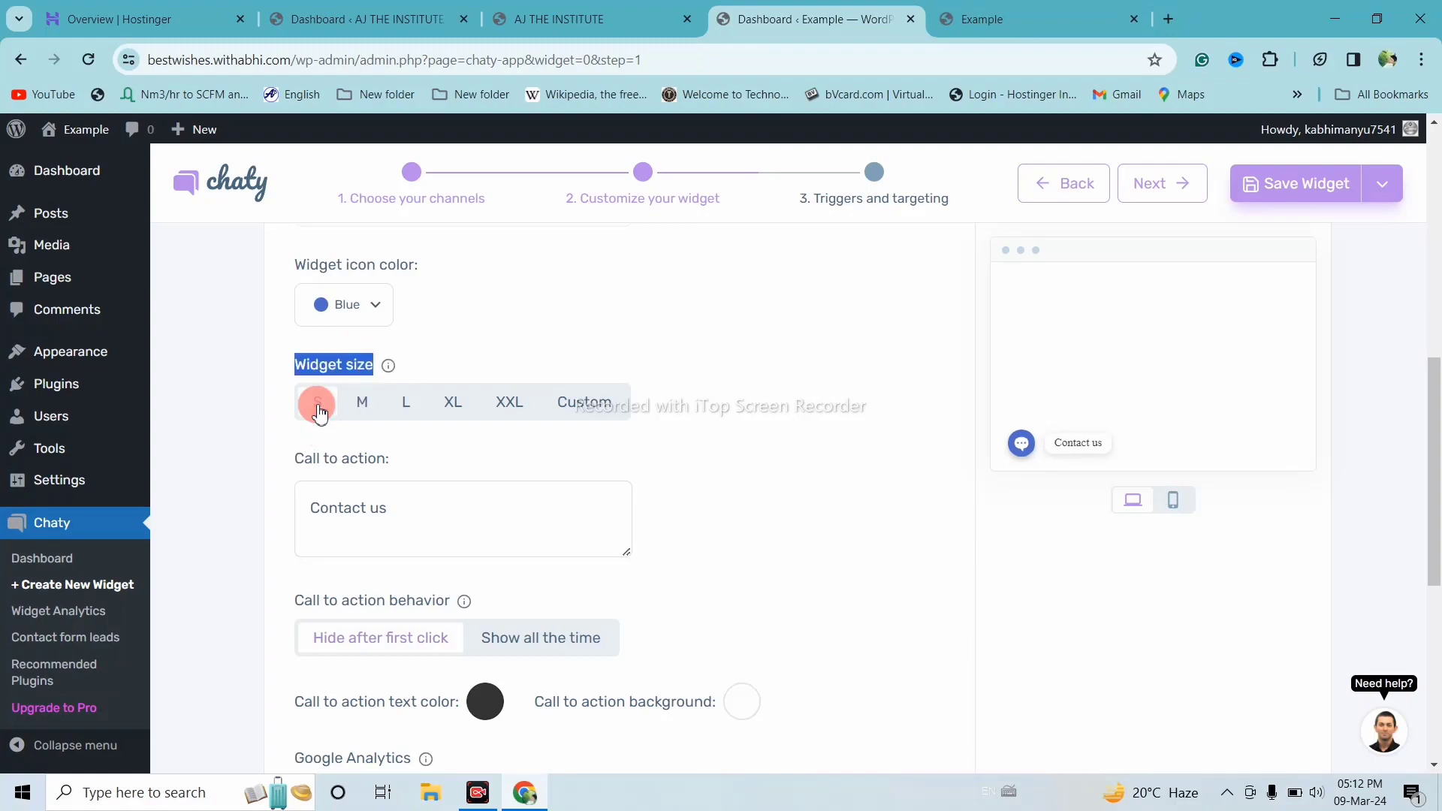
left_click(362, 406)
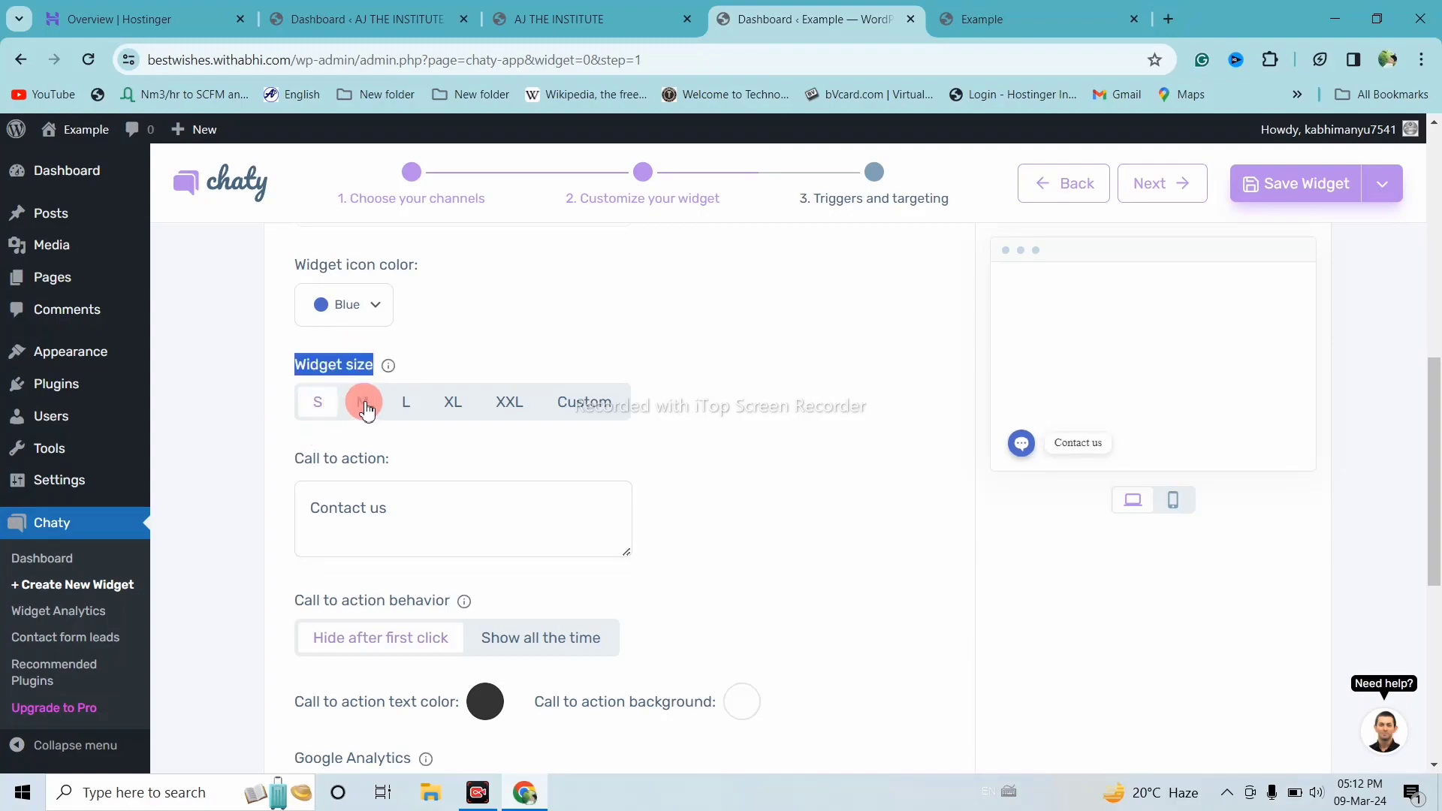
left_click(404, 409)
left_click(458, 410)
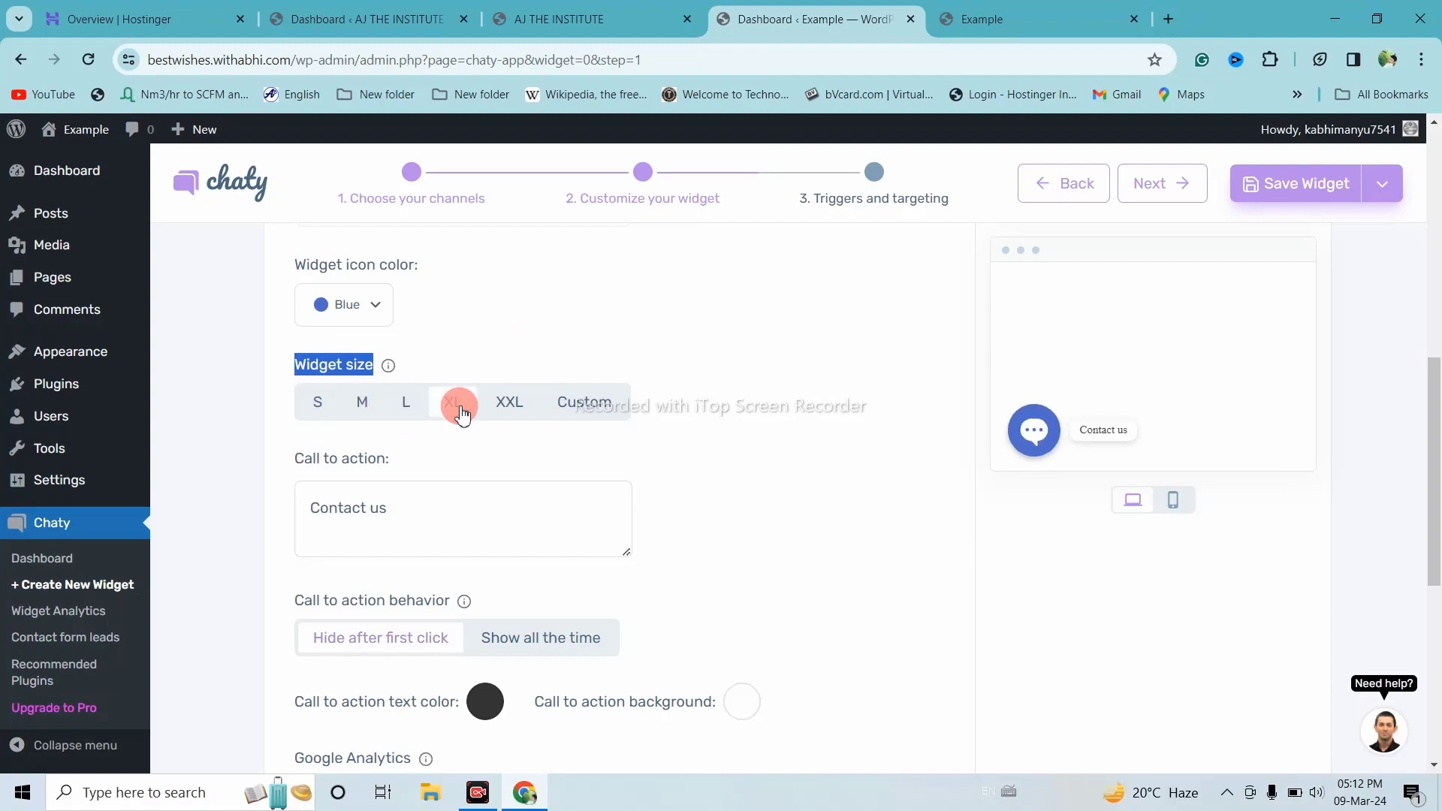
left_click(518, 406)
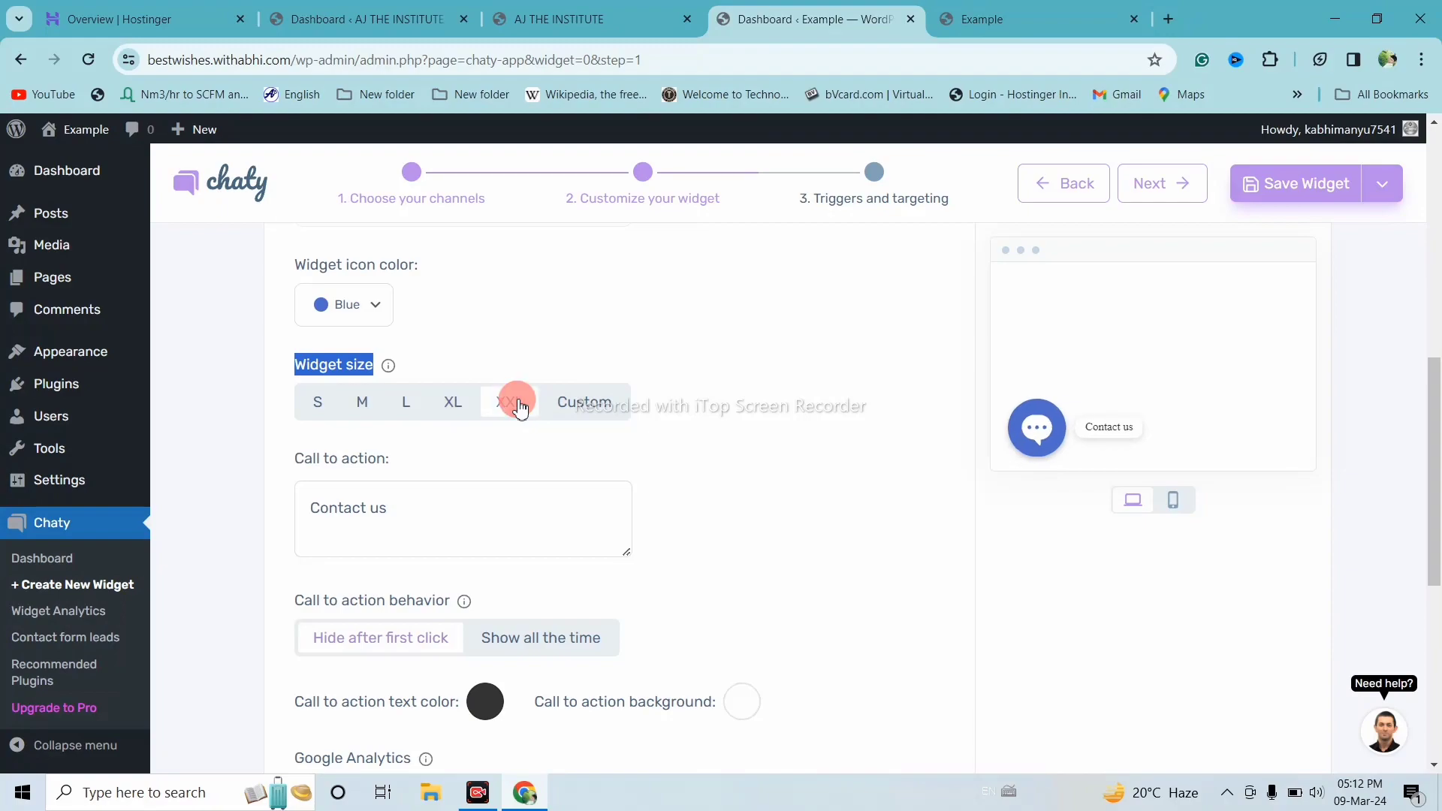
left_click(591, 402)
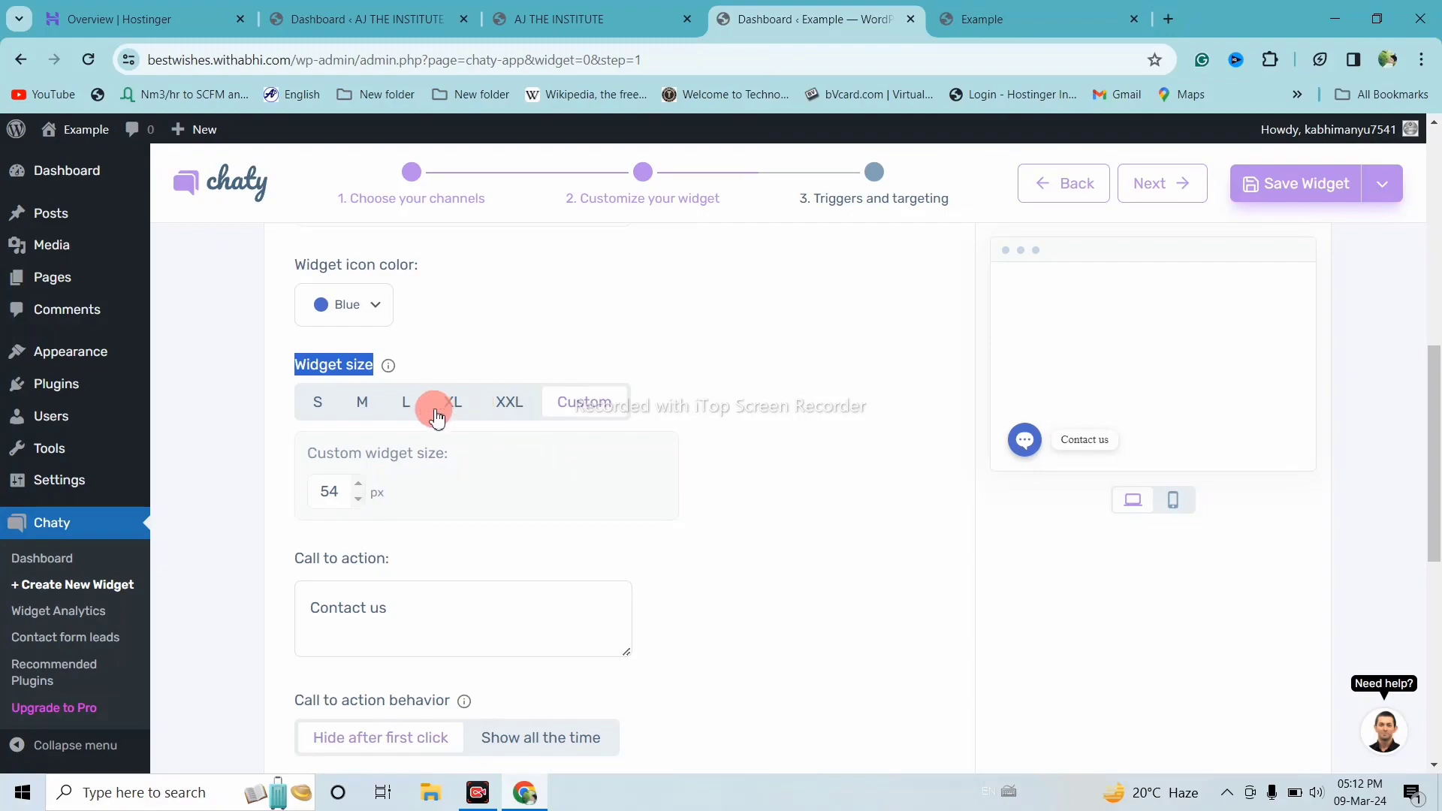
left_click(409, 403)
left_click(510, 401)
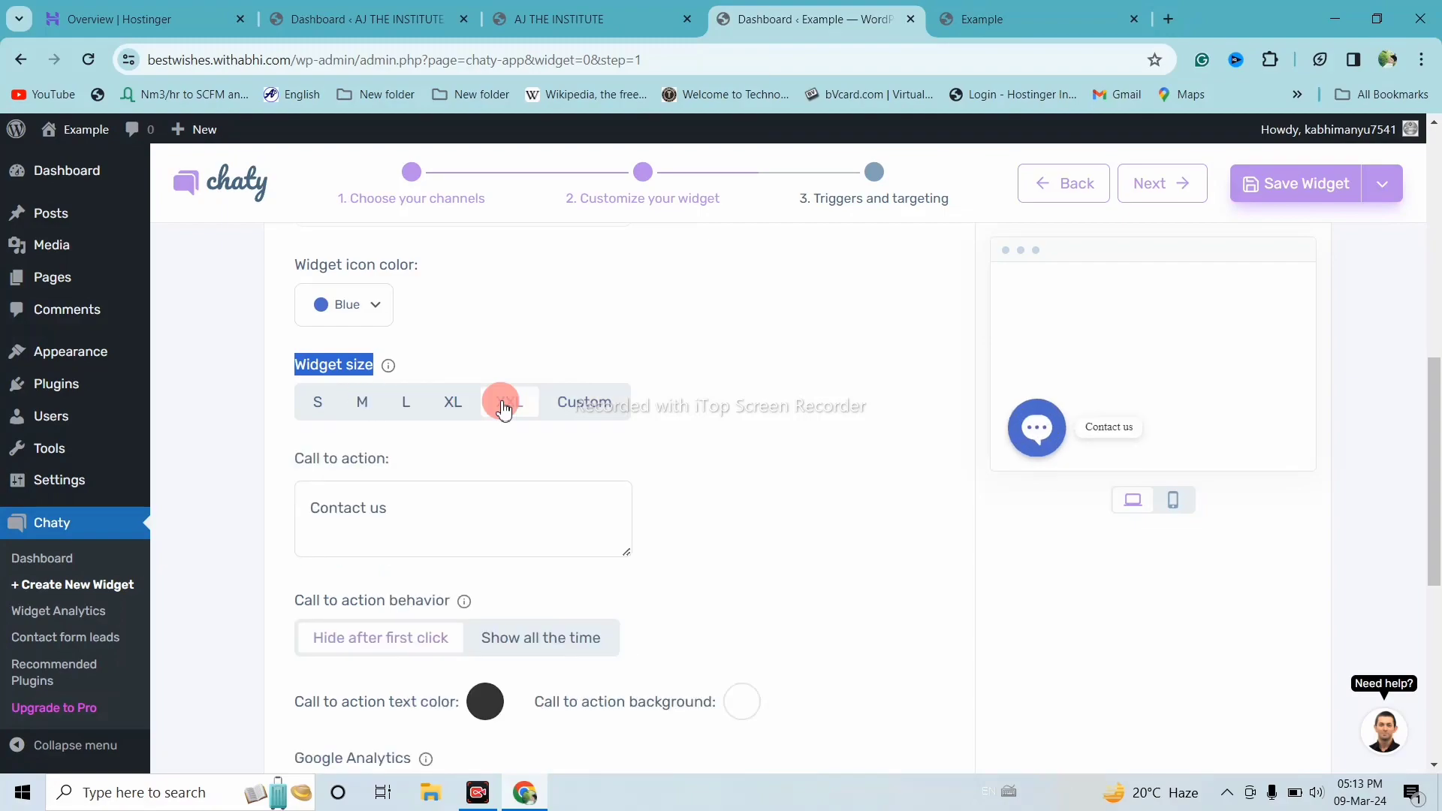
left_click(368, 405)
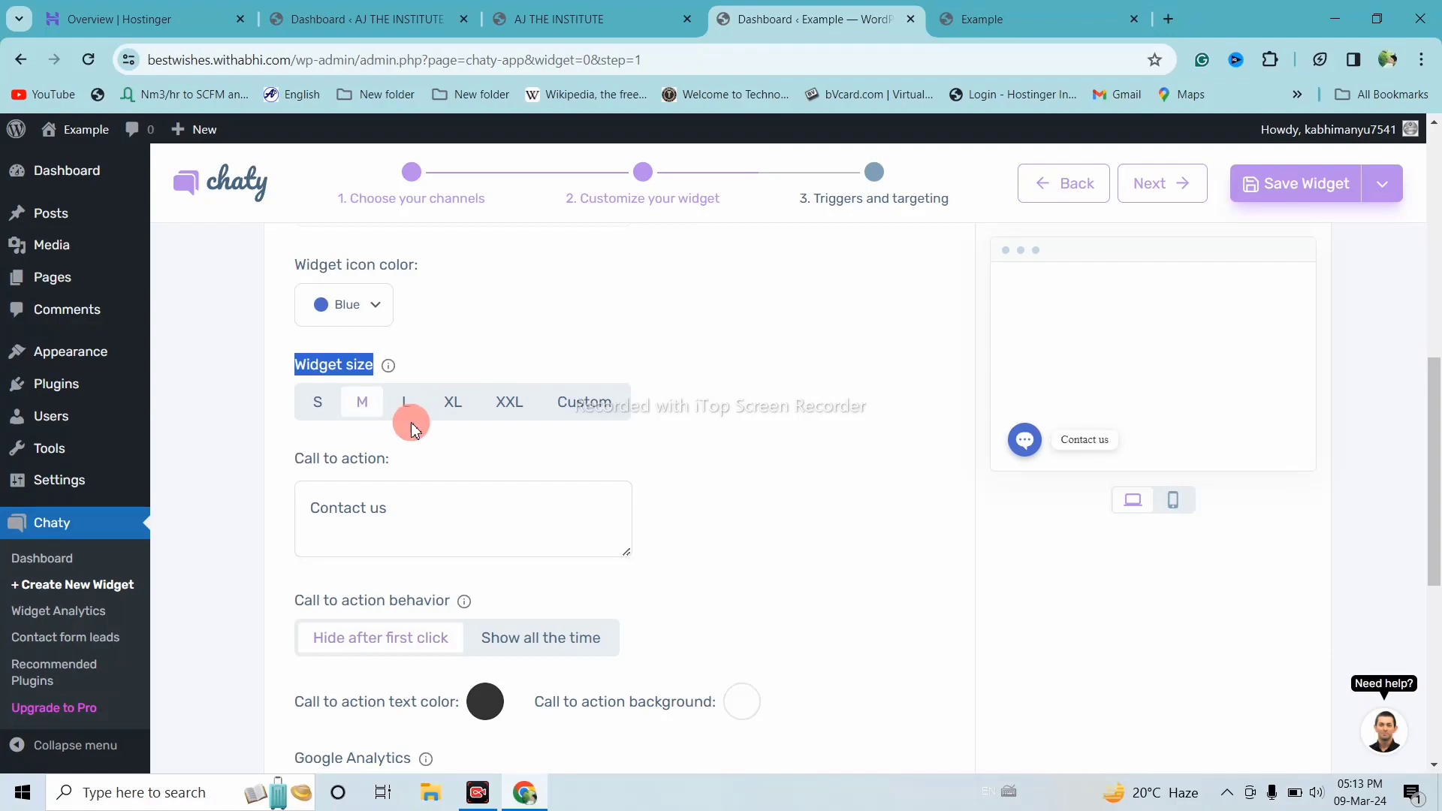
scroll(474, 421, "down", 1)
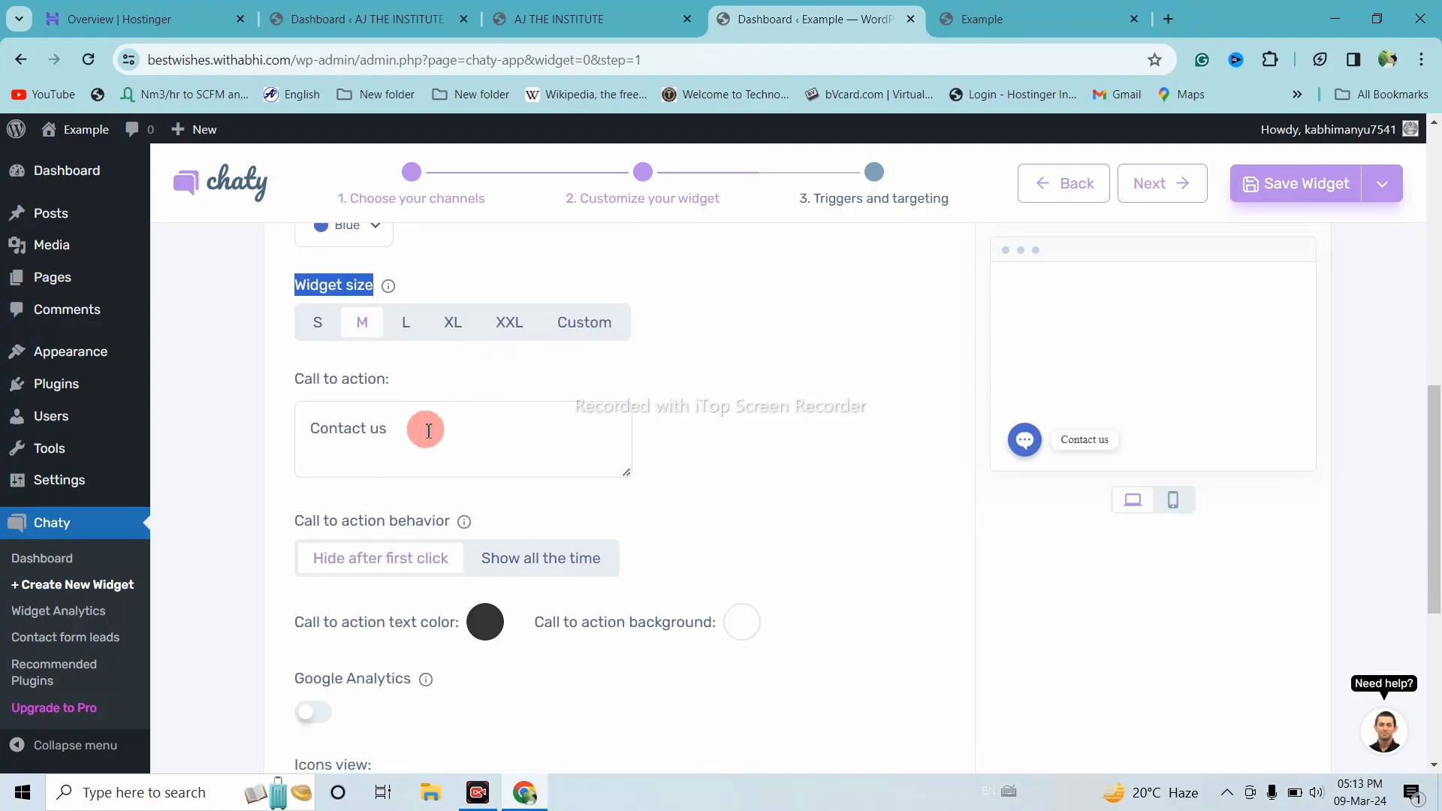
scroll(426, 430, "down", 1)
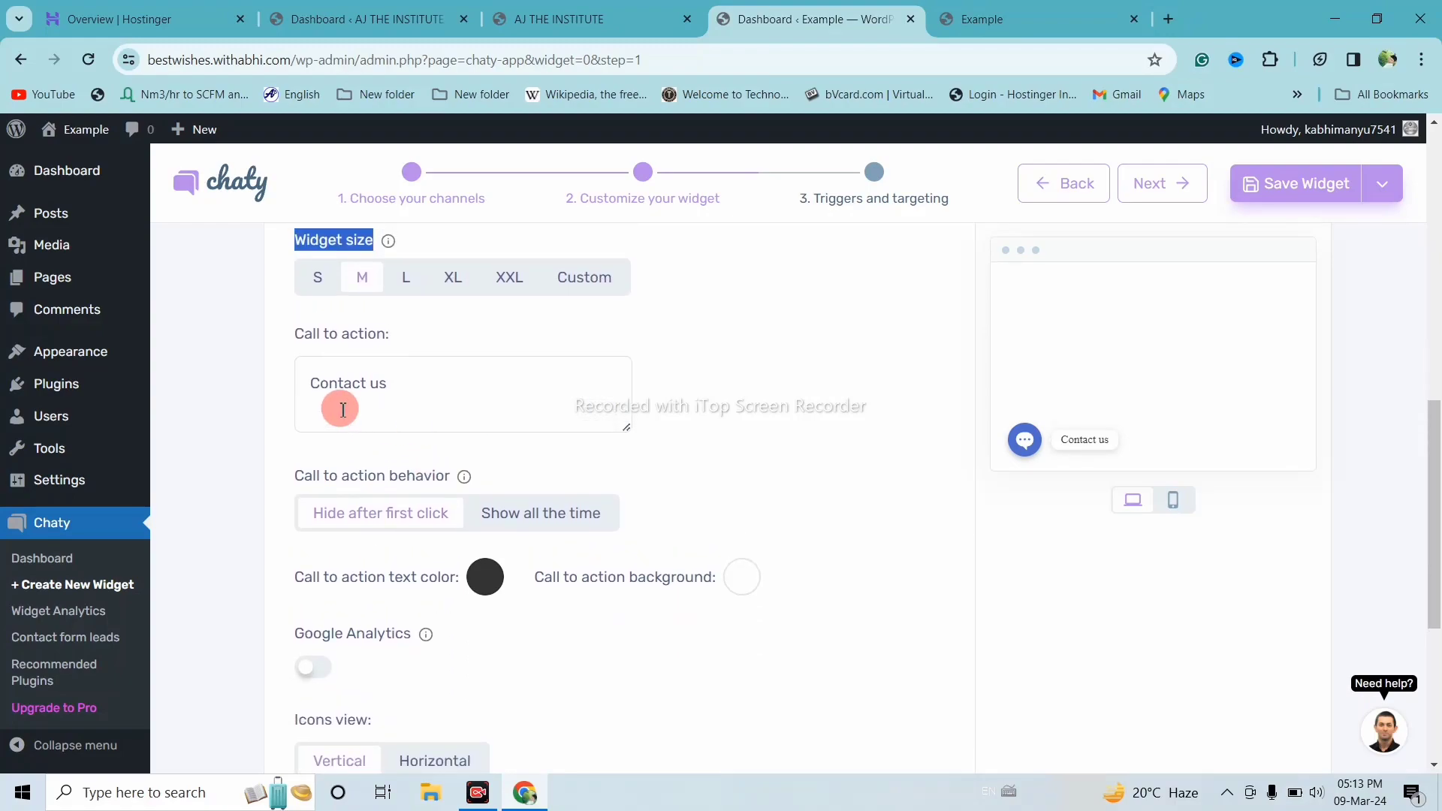
left_click(390, 384)
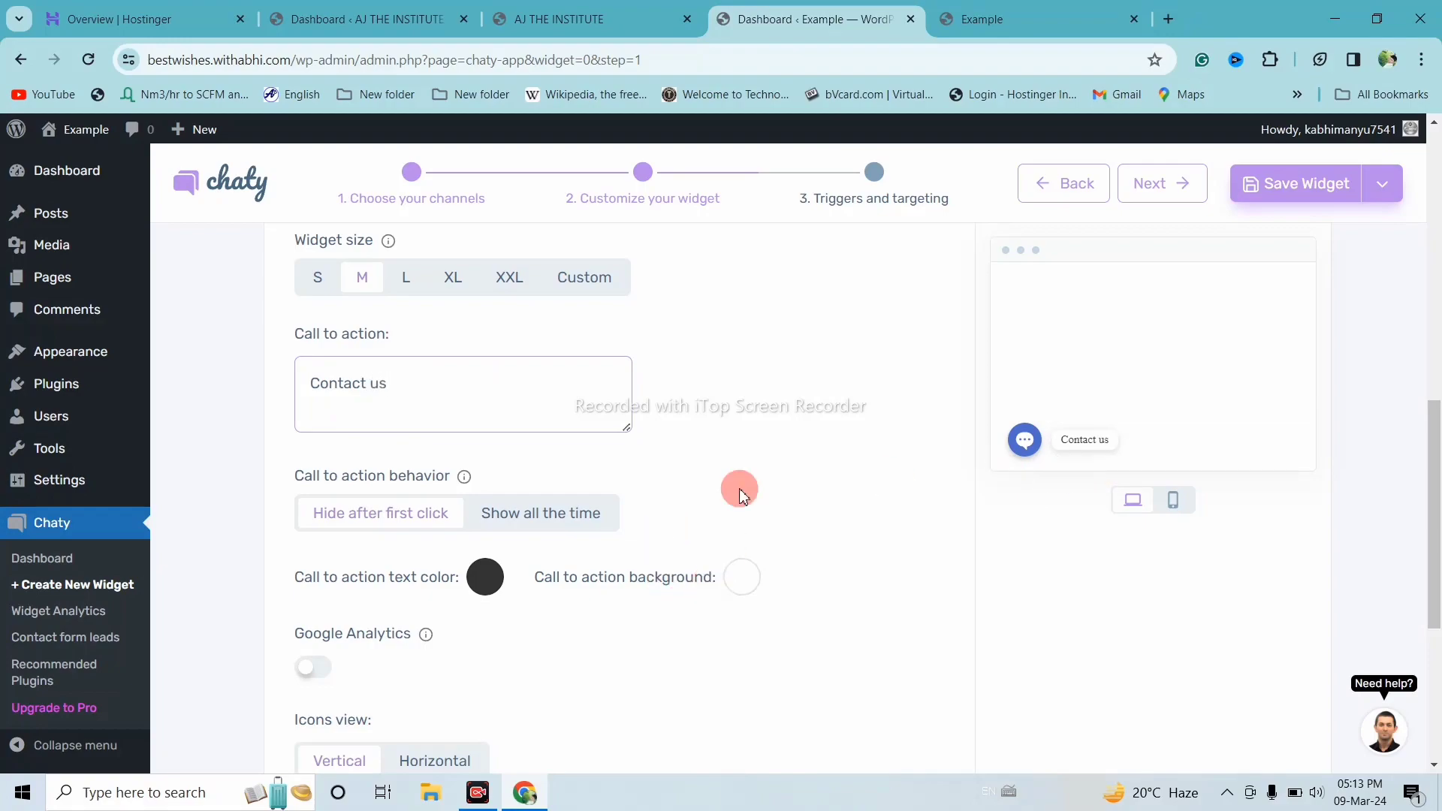
scroll(687, 439, "down", 1)
scroll(321, 498, "up", 1)
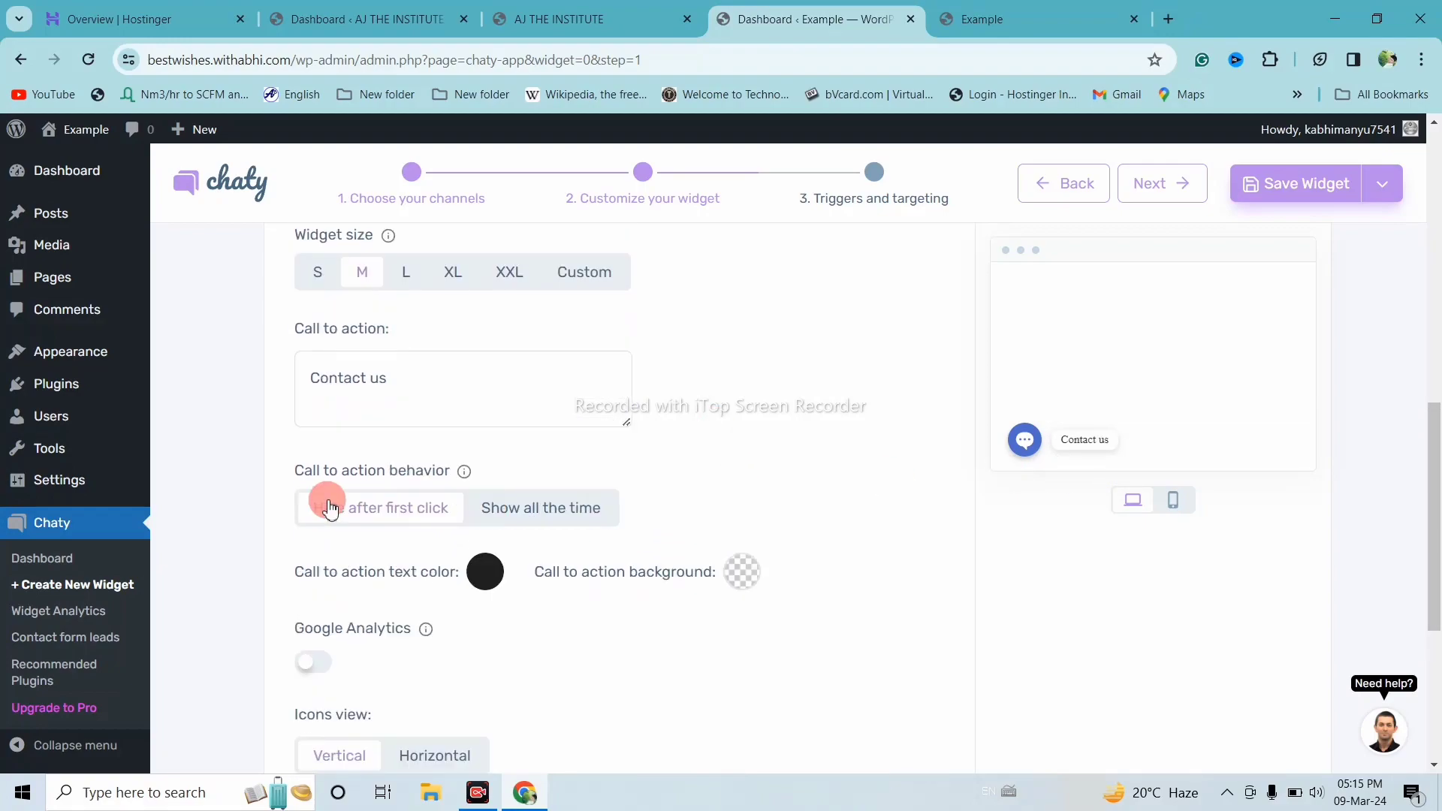
scroll(303, 454, "down", 2)
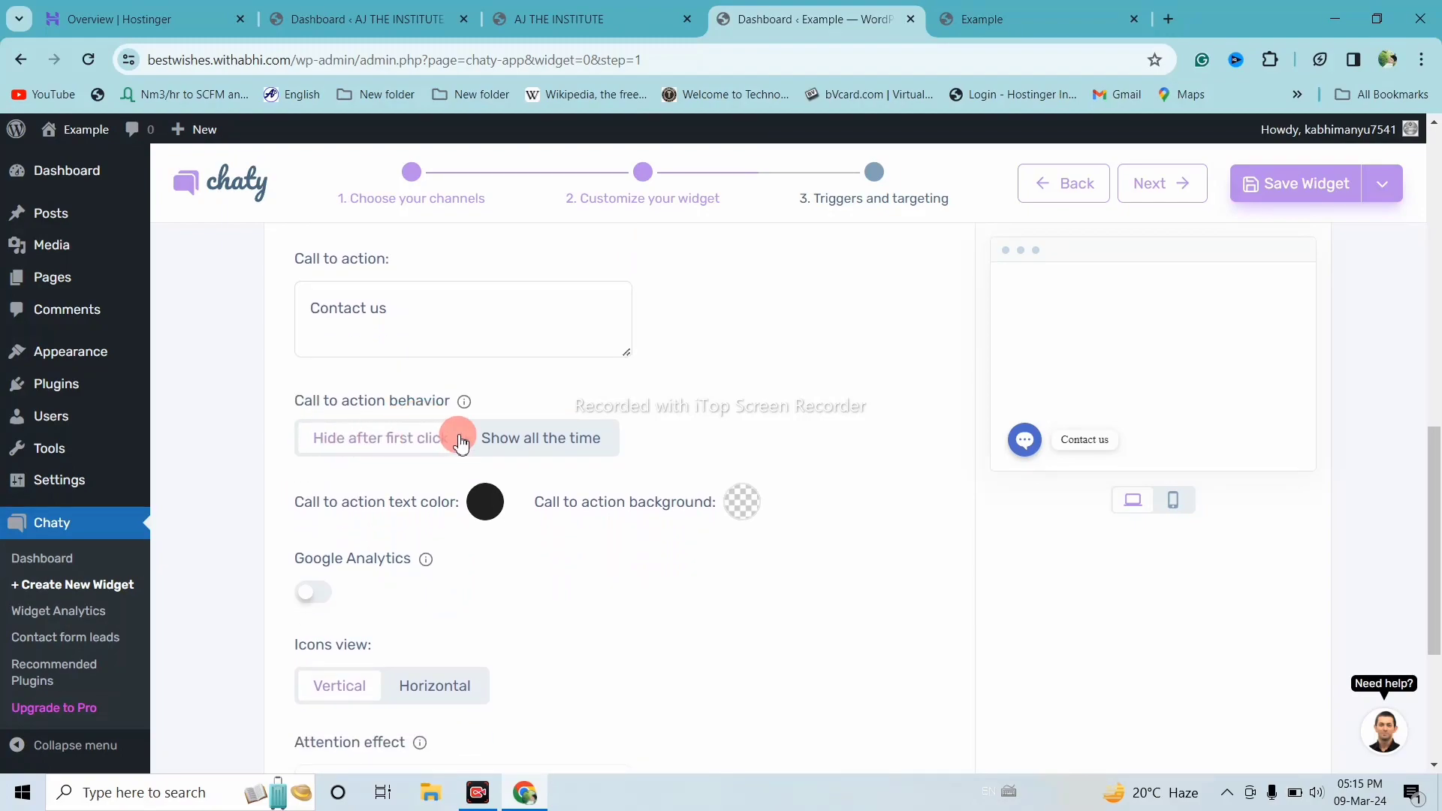
left_click(521, 448)
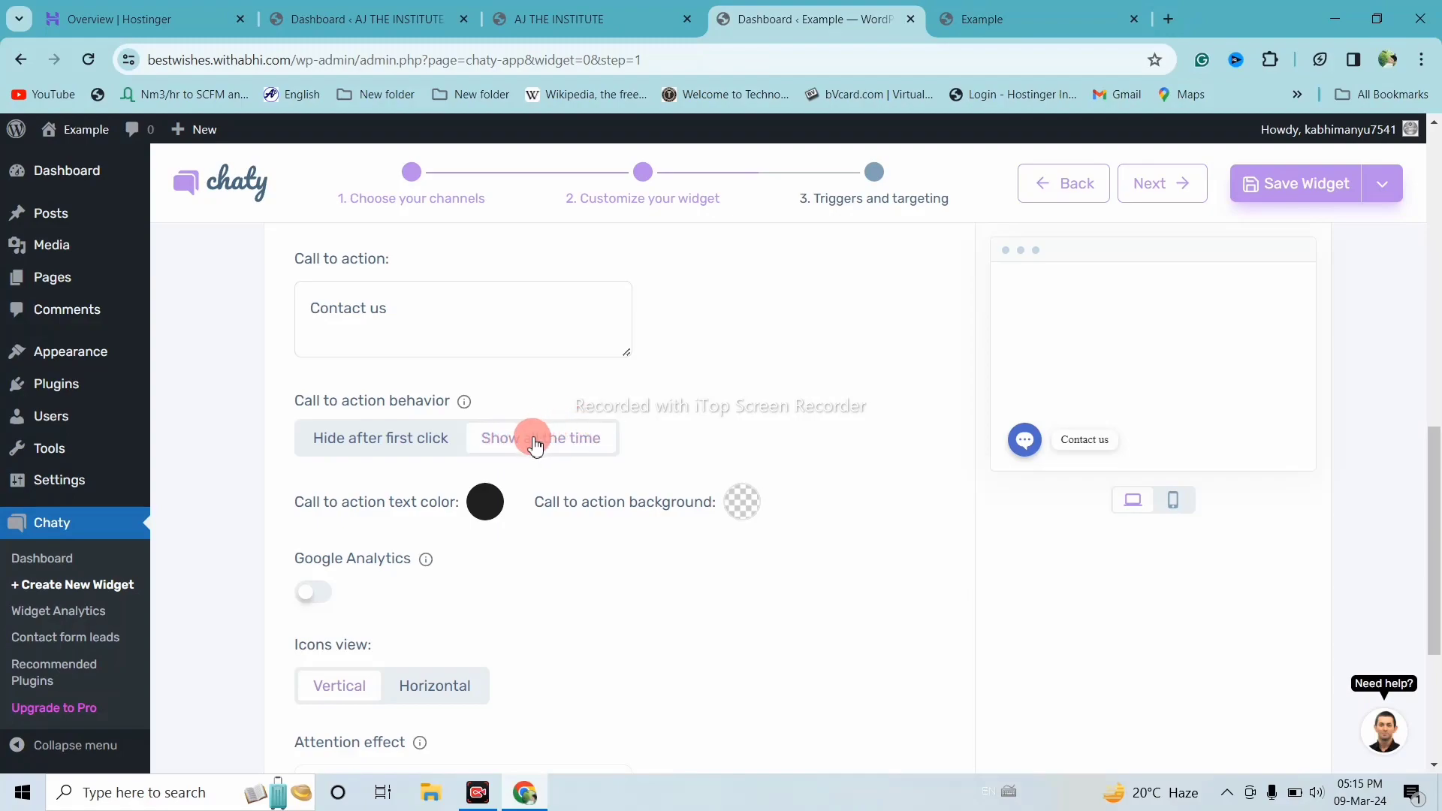
left_click(425, 444)
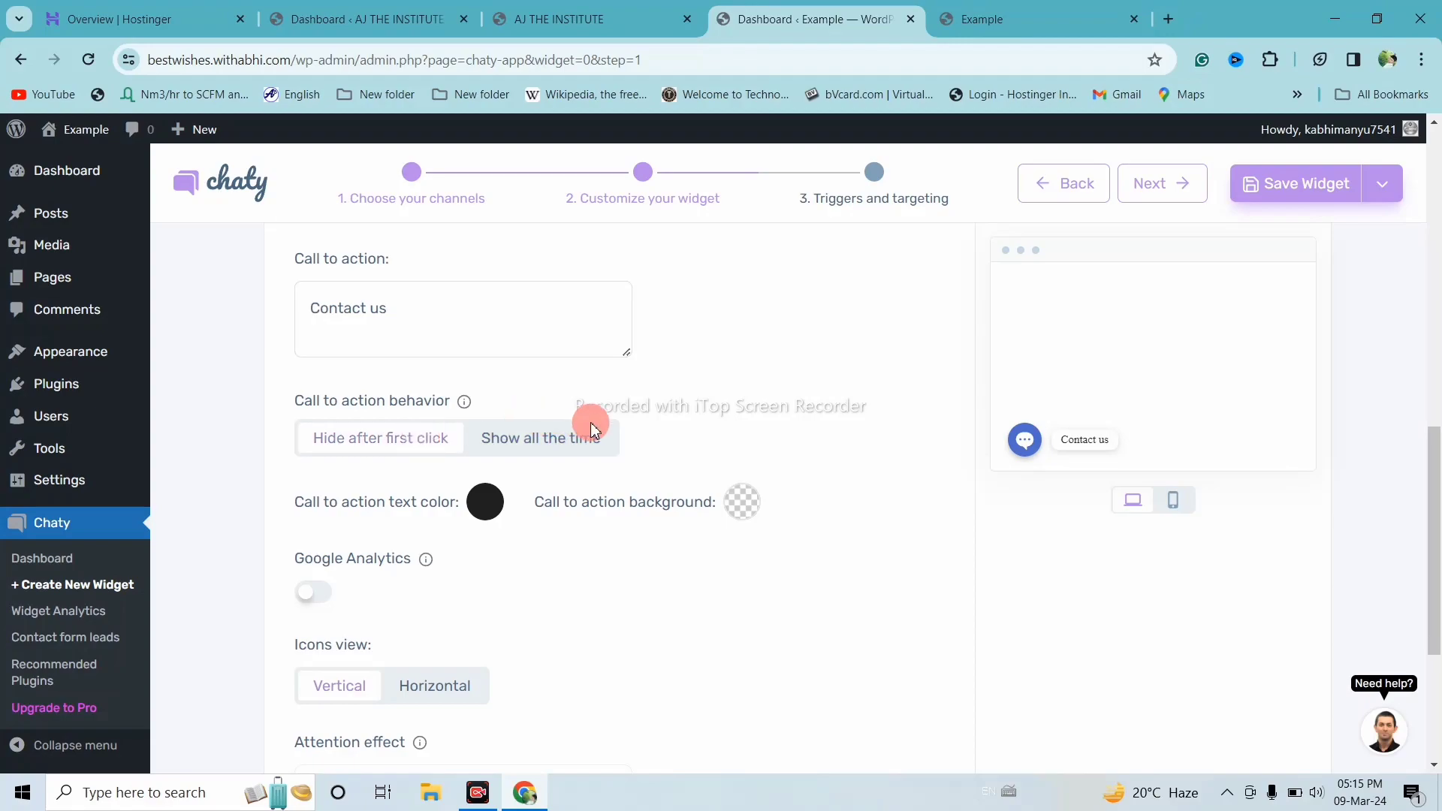
scroll(528, 431, "down", 1)
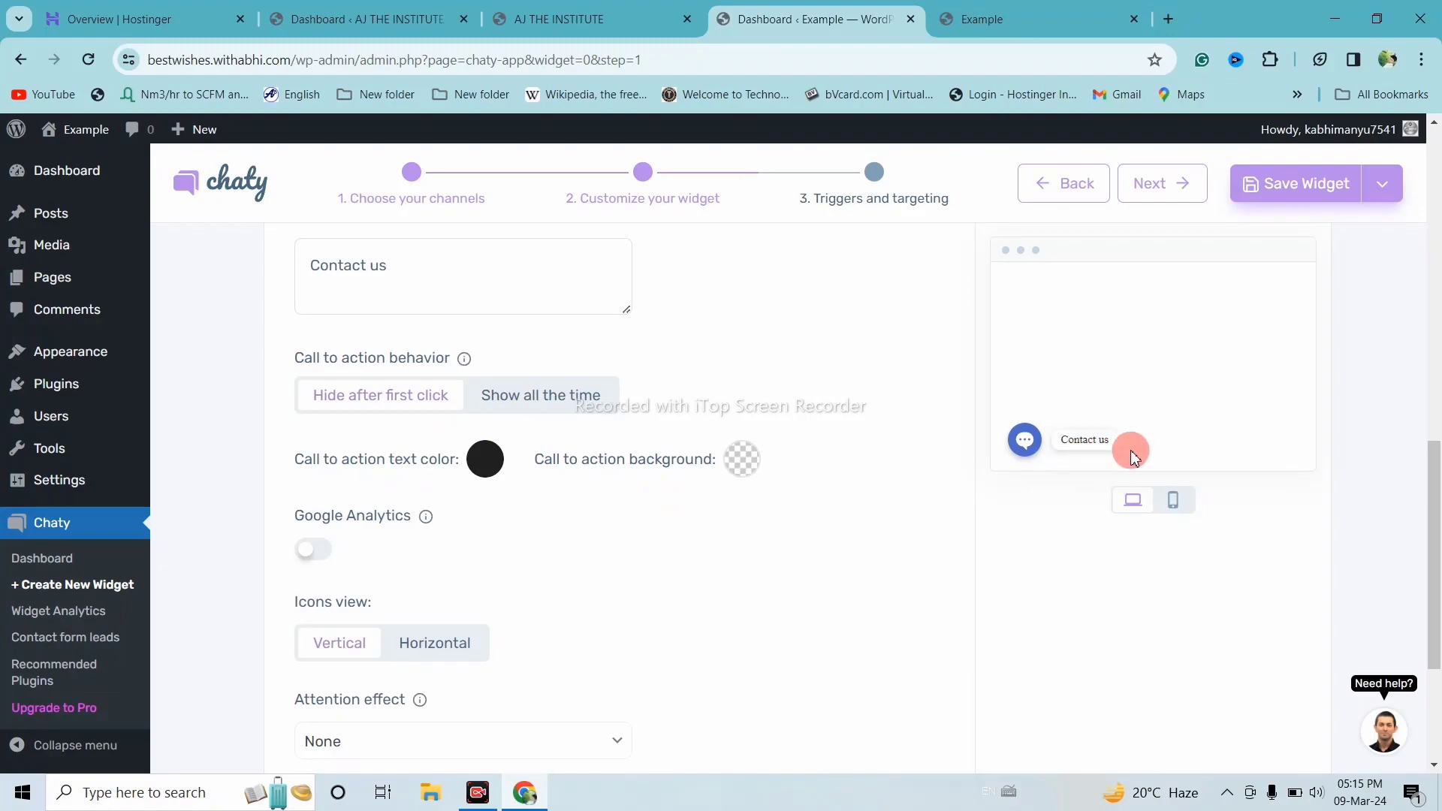
Keep the call-to-action text colour black after trying green and blue
left_click(484, 461)
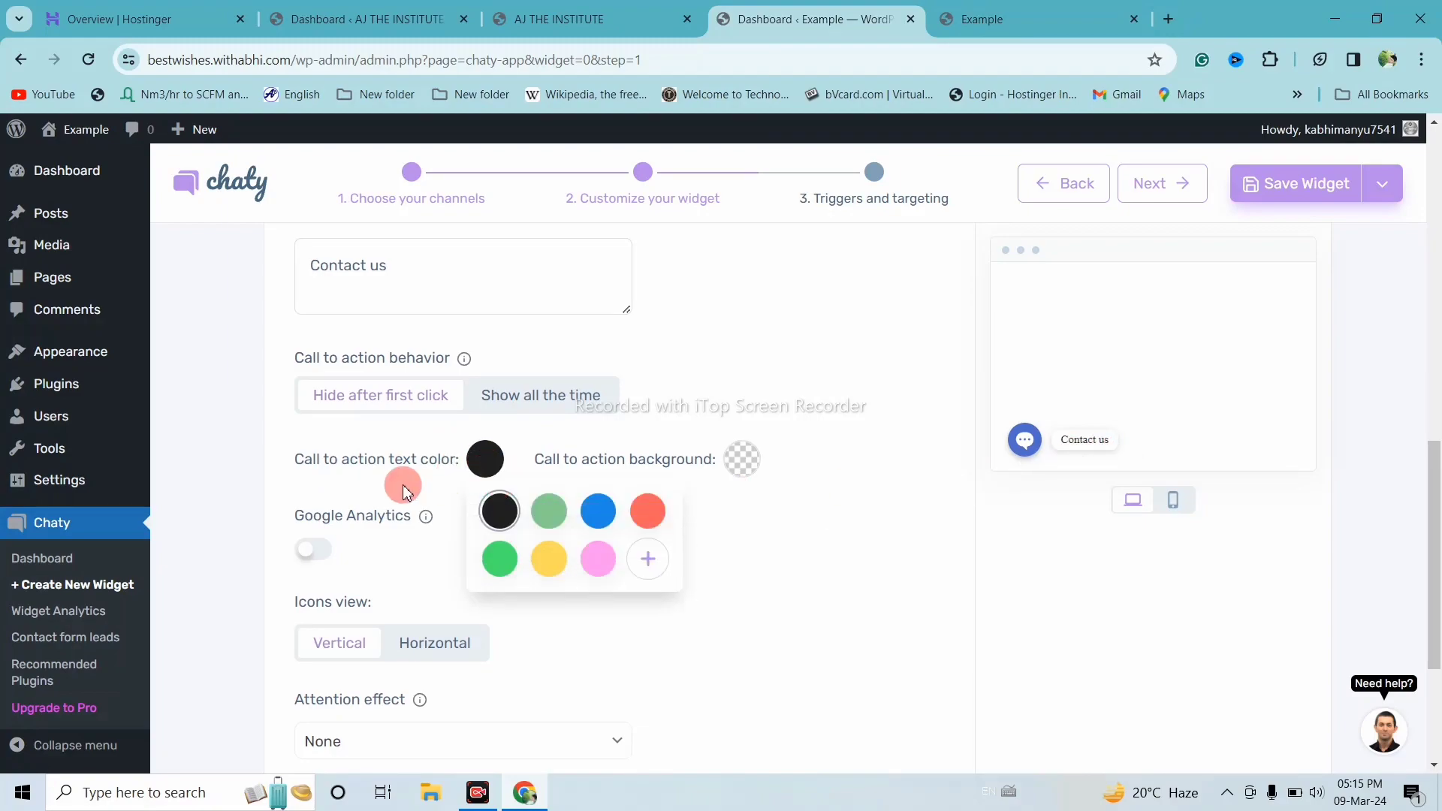
left_click(549, 518)
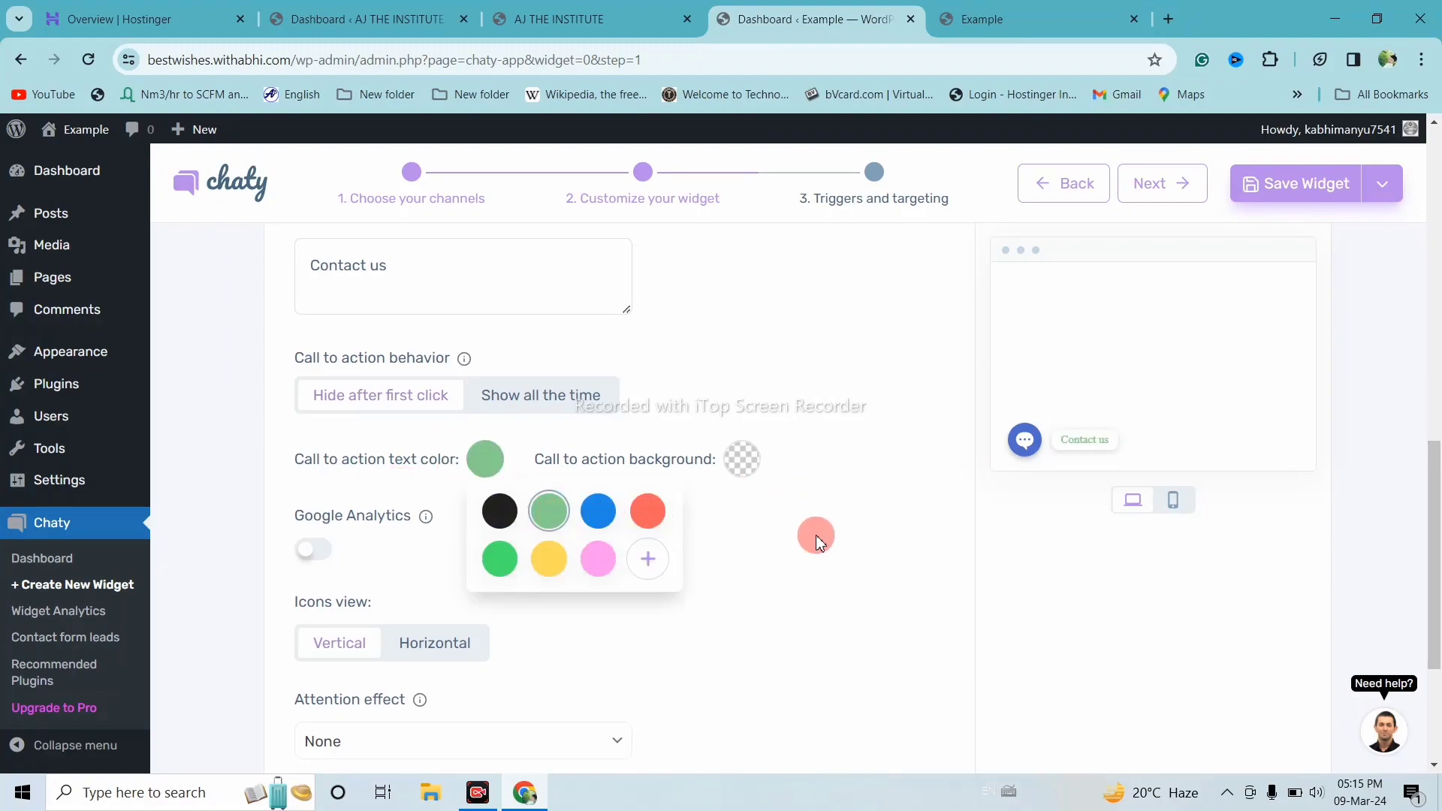
left_click(598, 511)
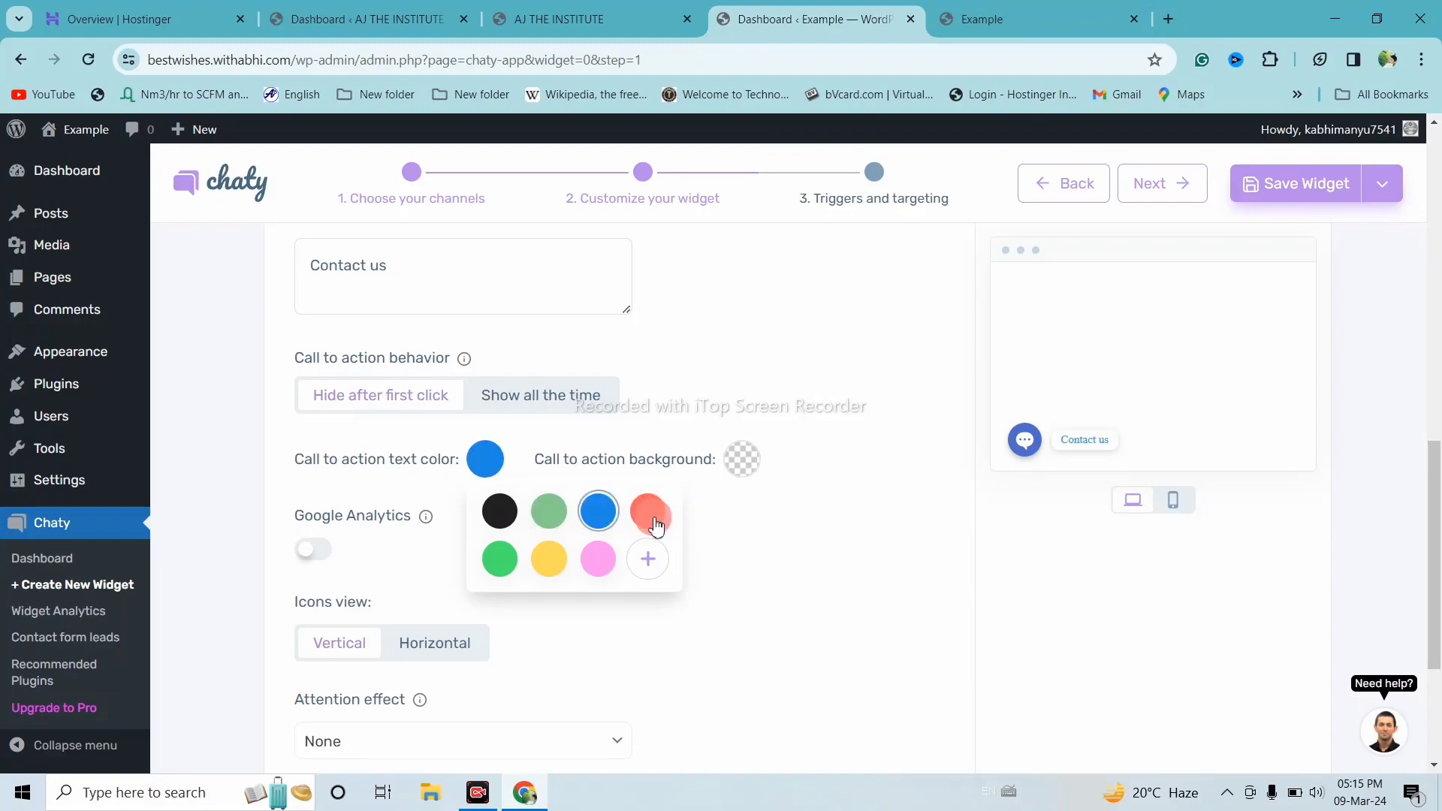
left_click(516, 520)
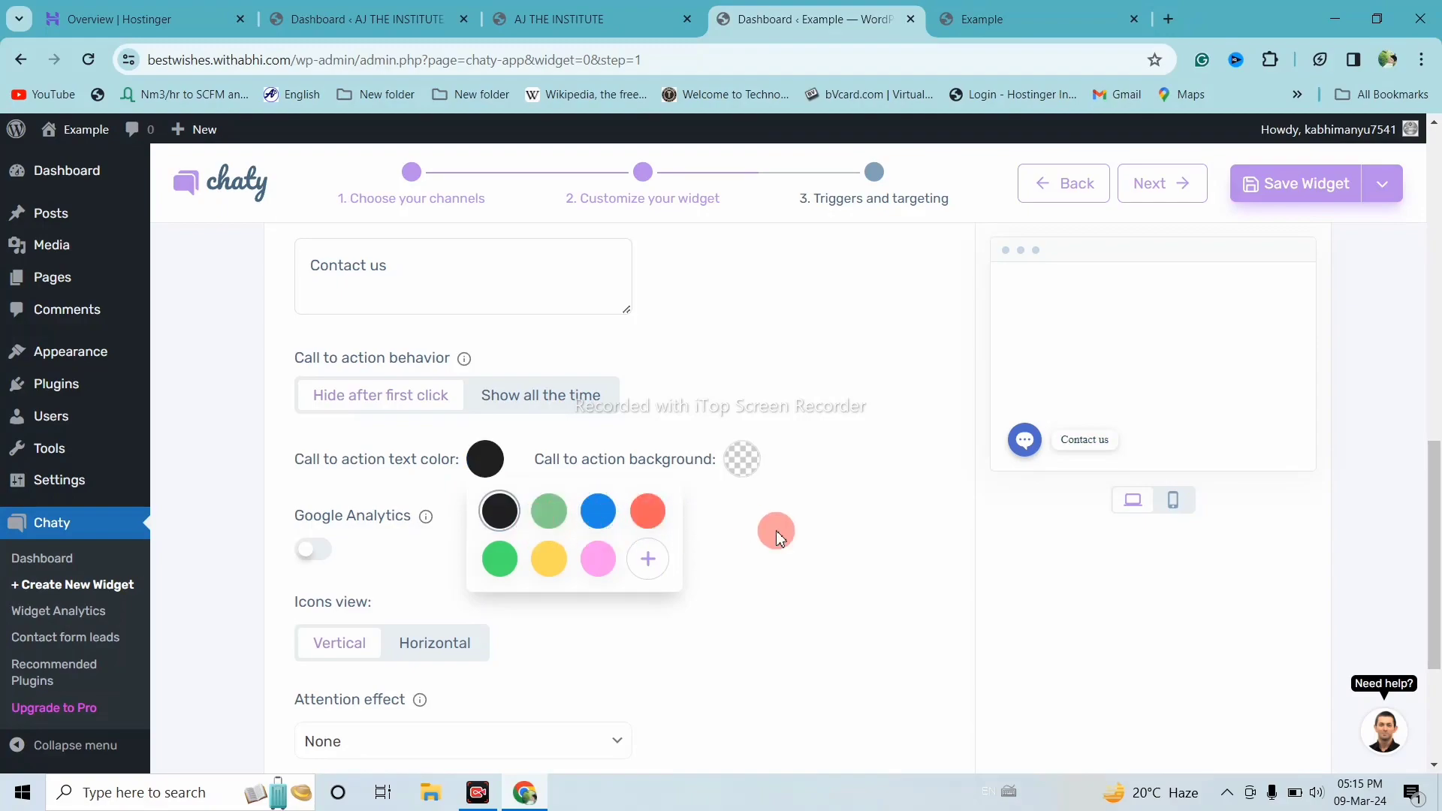
left_click(735, 537)
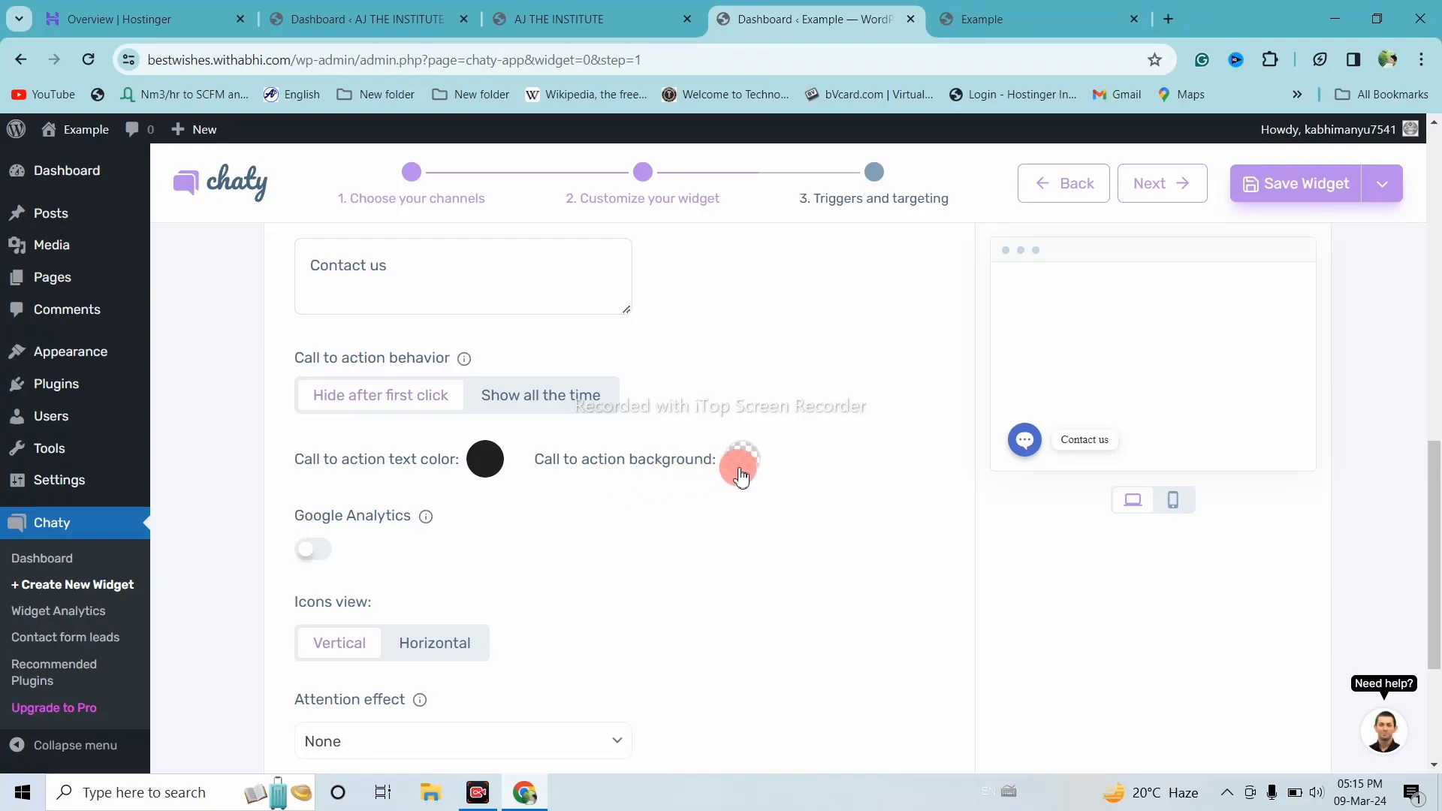
Set the 'Contact us' call-to-action background colour to blue
left_click(741, 461)
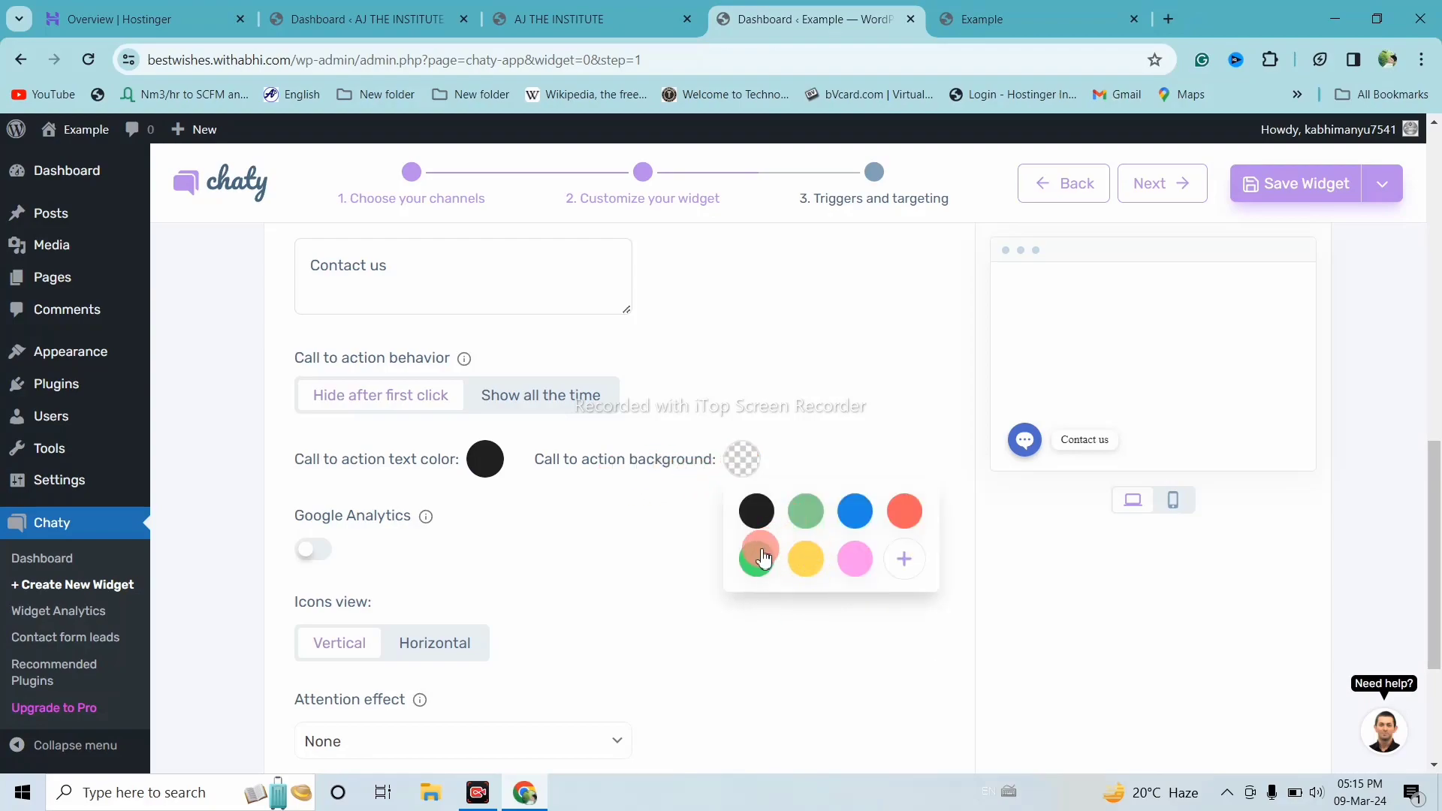
left_click(756, 559)
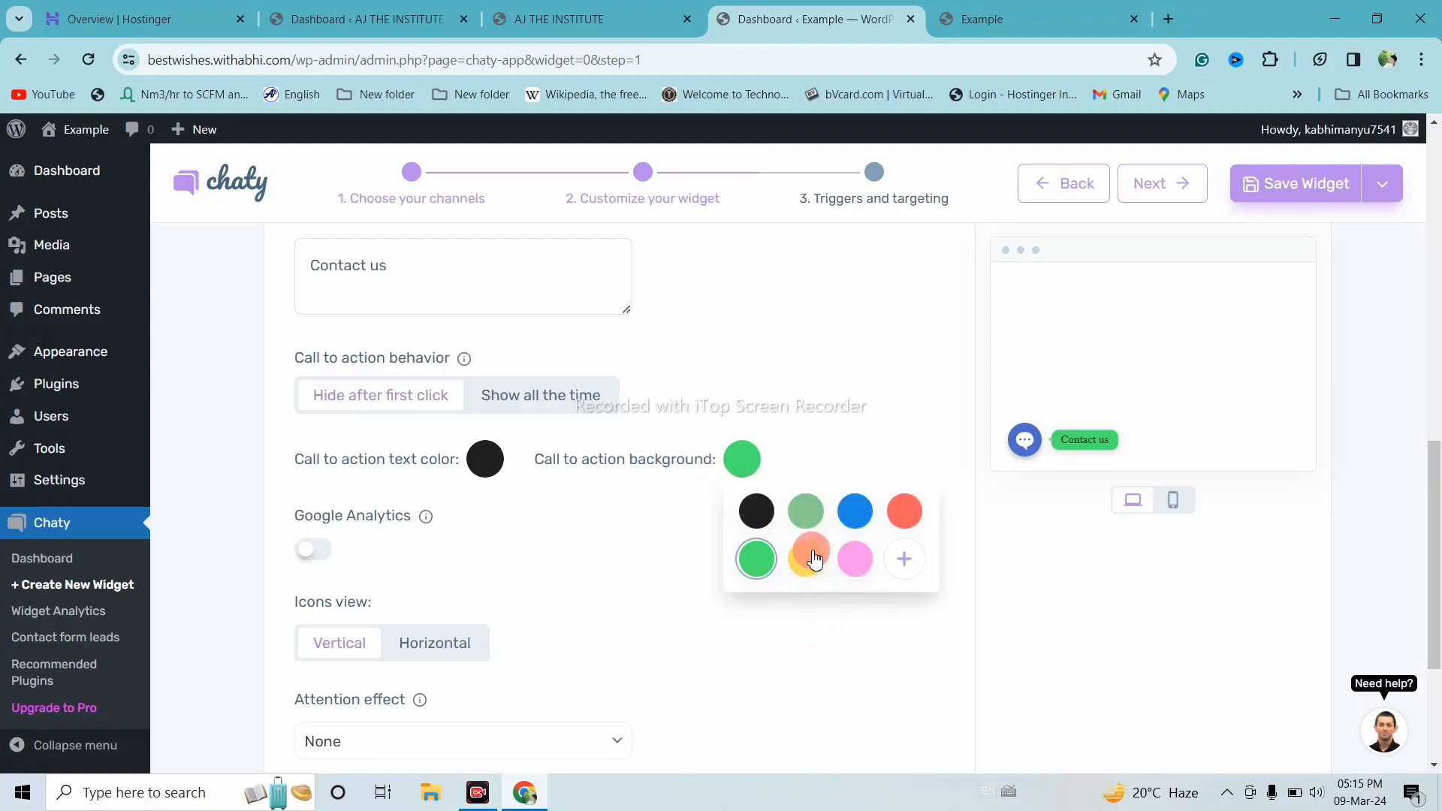
left_click(855, 511)
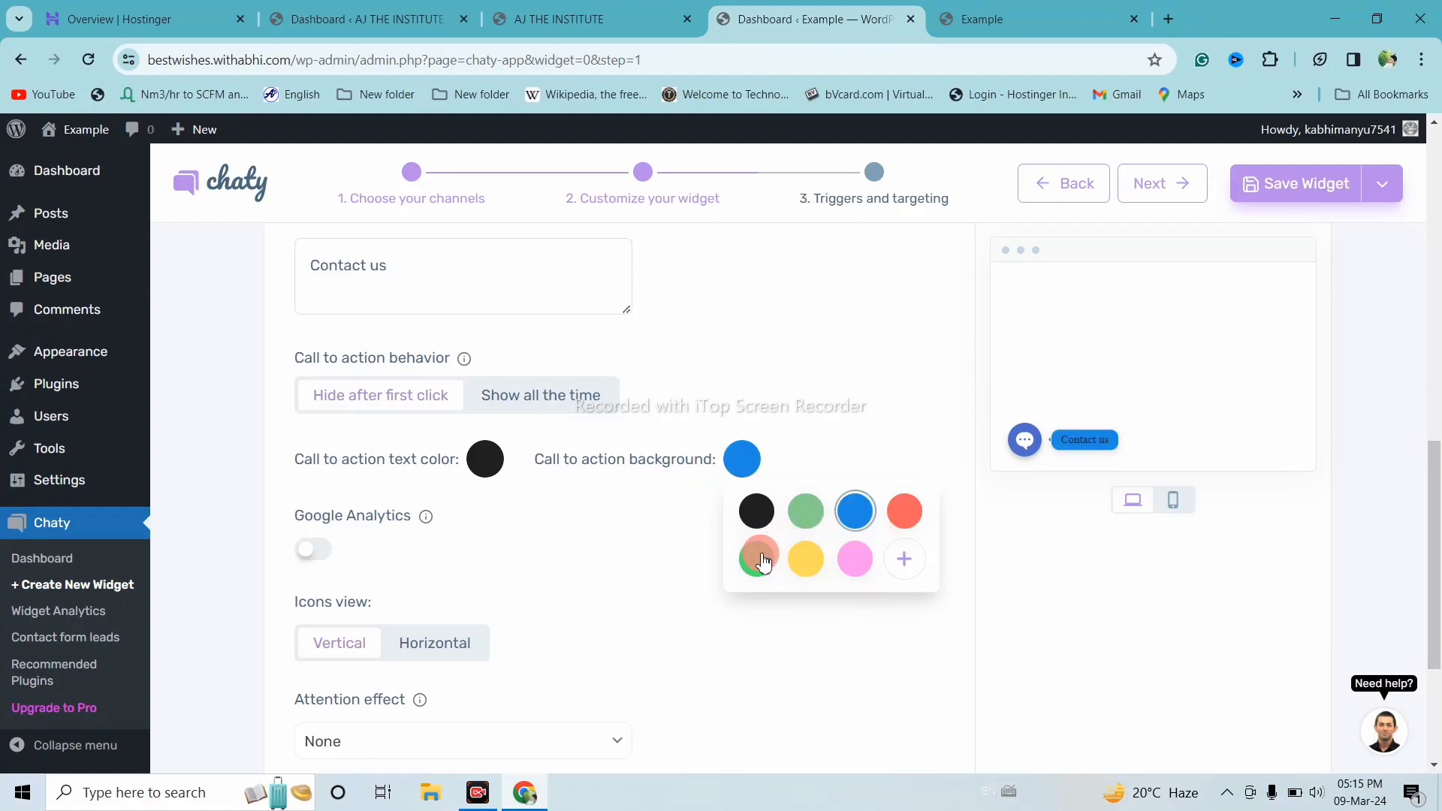
left_click(761, 561)
left_click(857, 513)
left_click(558, 577)
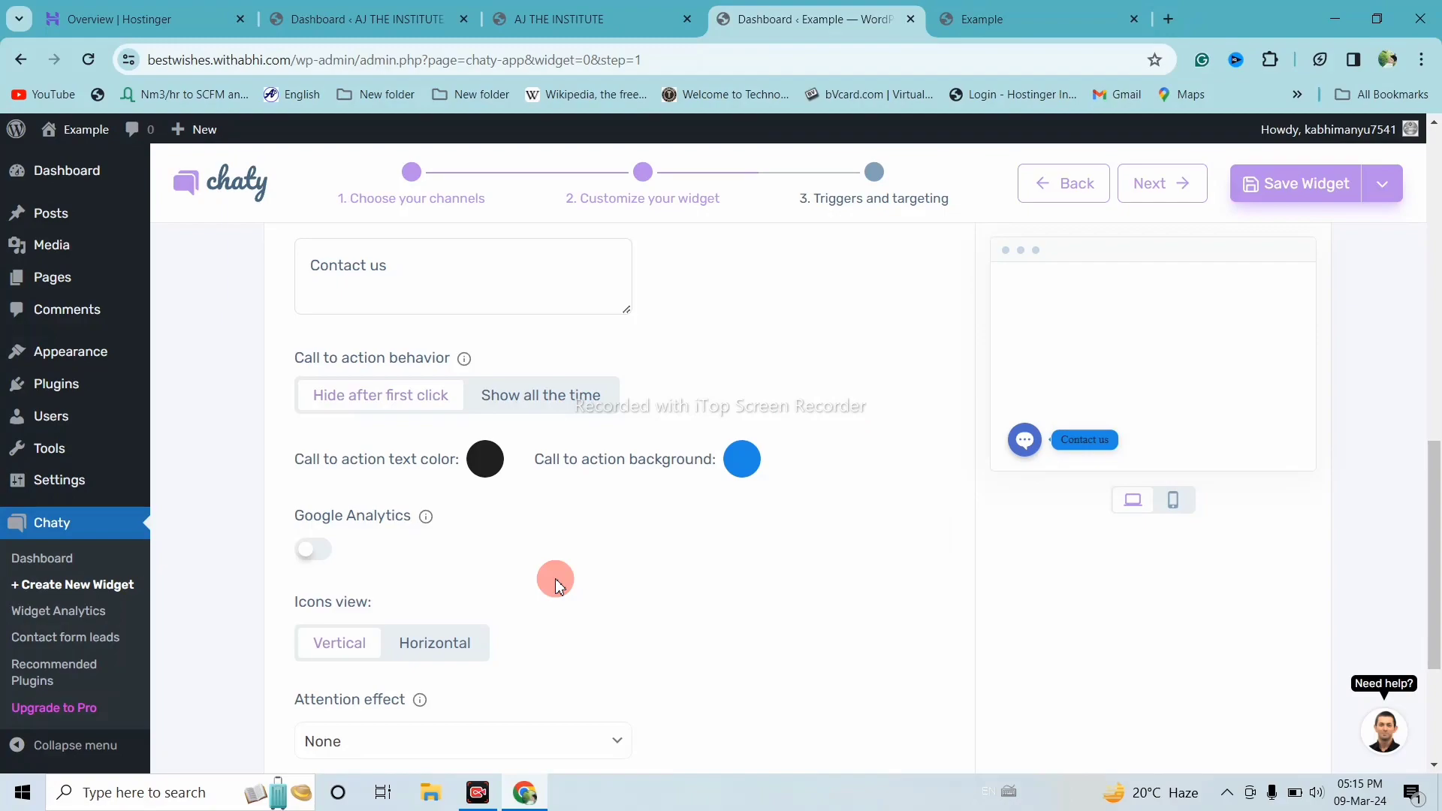
scroll(555, 586, "down", 2)
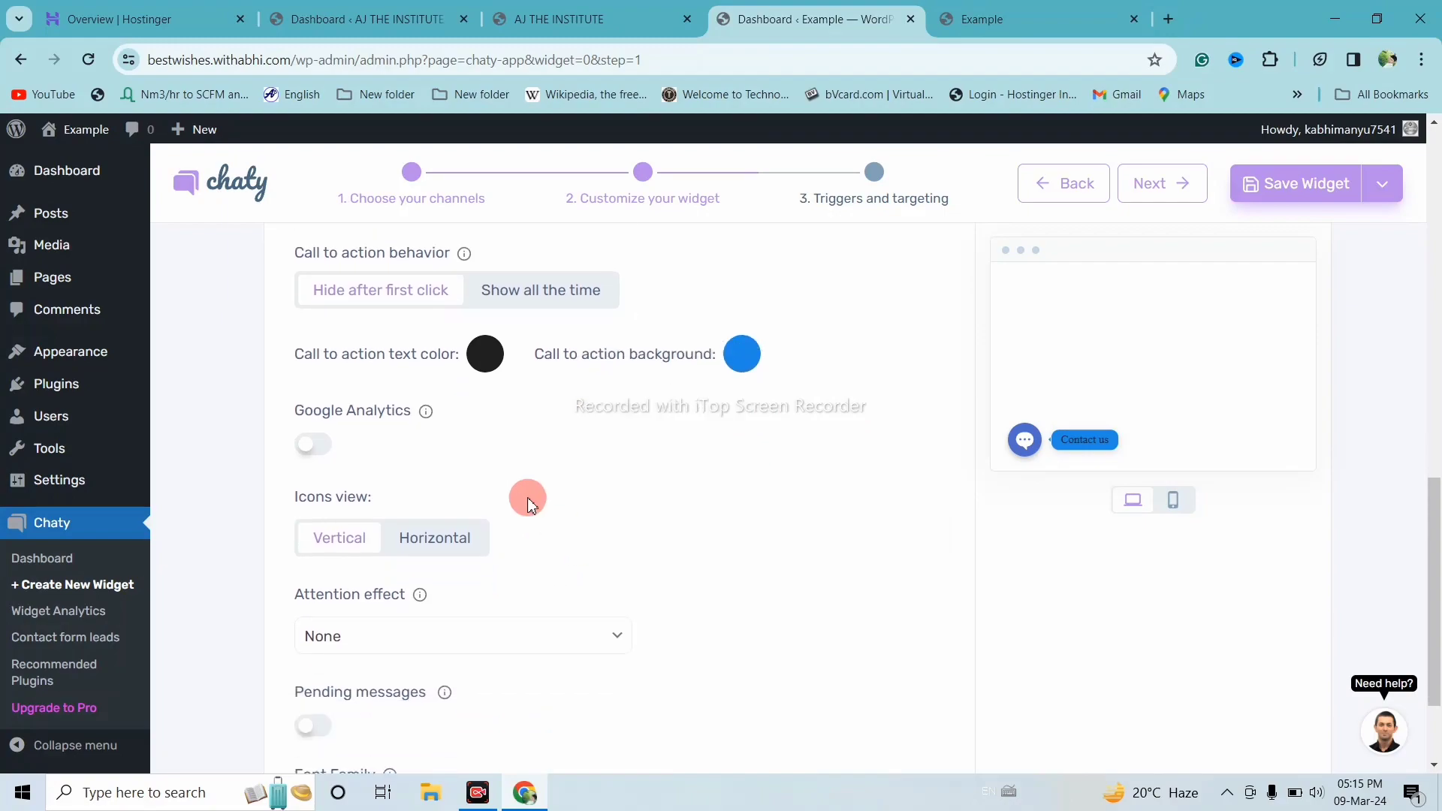
mouse_move(306, 443)
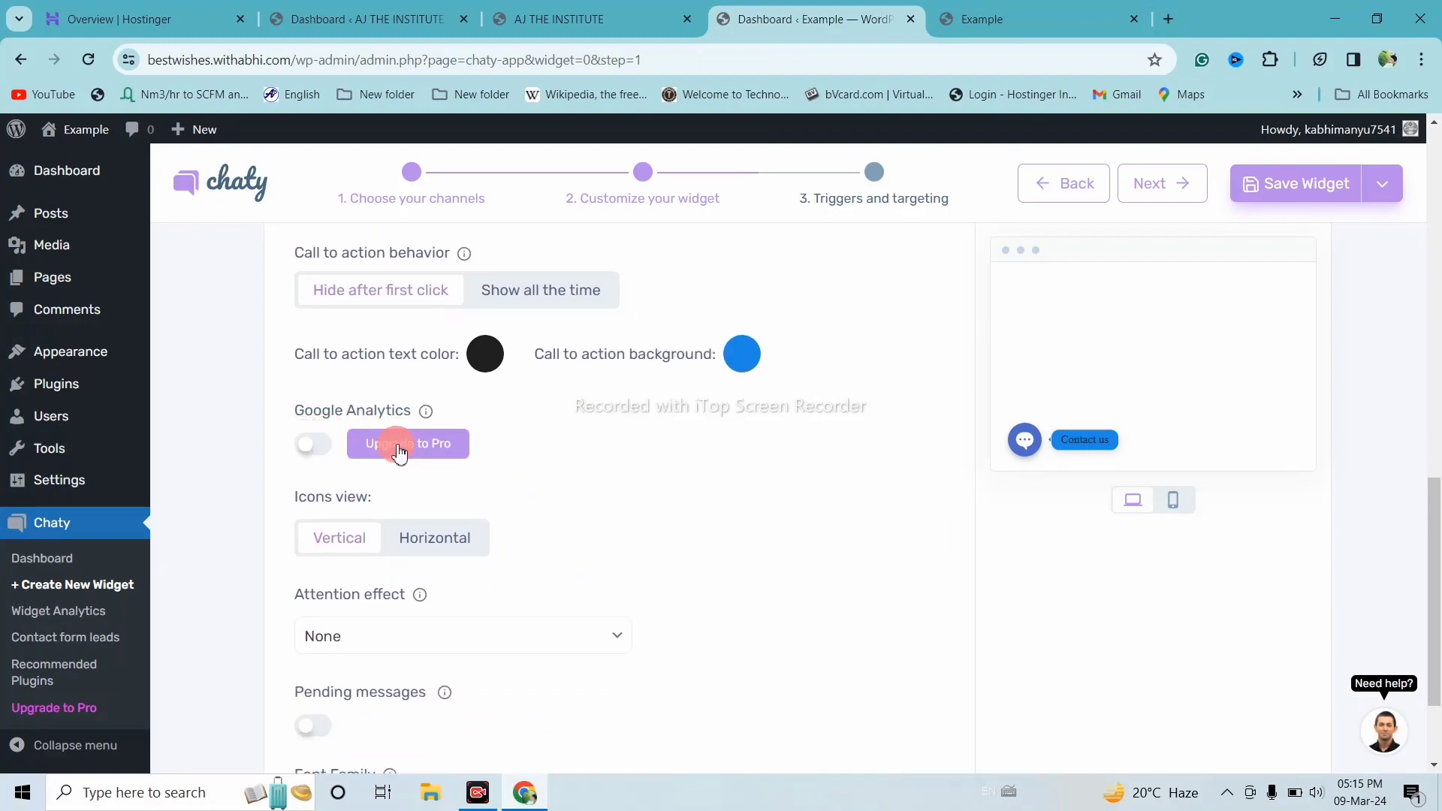
scroll(400, 453, "down", 1)
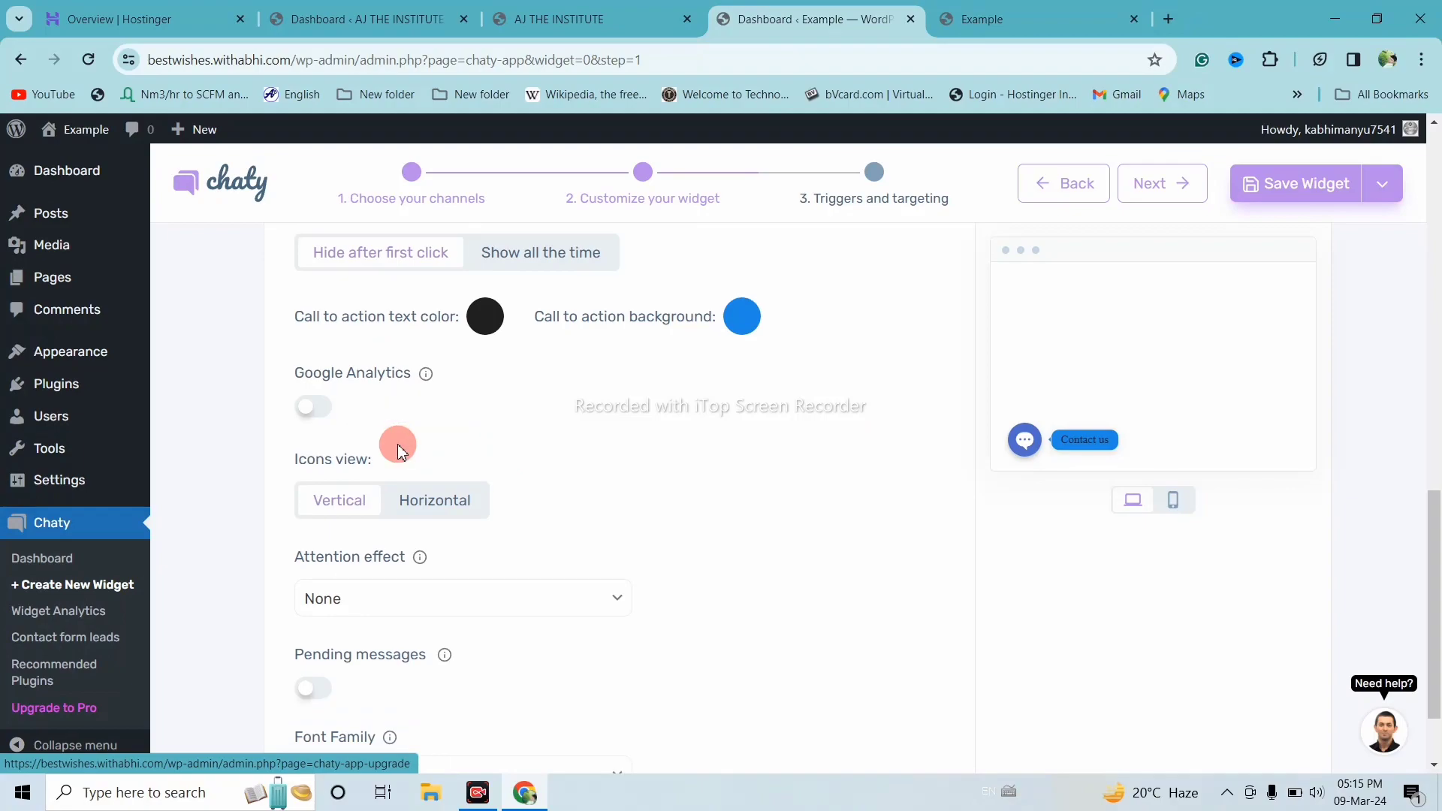
scroll(398, 444, "down", 1)
scroll(515, 516, "up", 1)
scroll(516, 518, "down", 2)
scroll(485, 542, "down", 1)
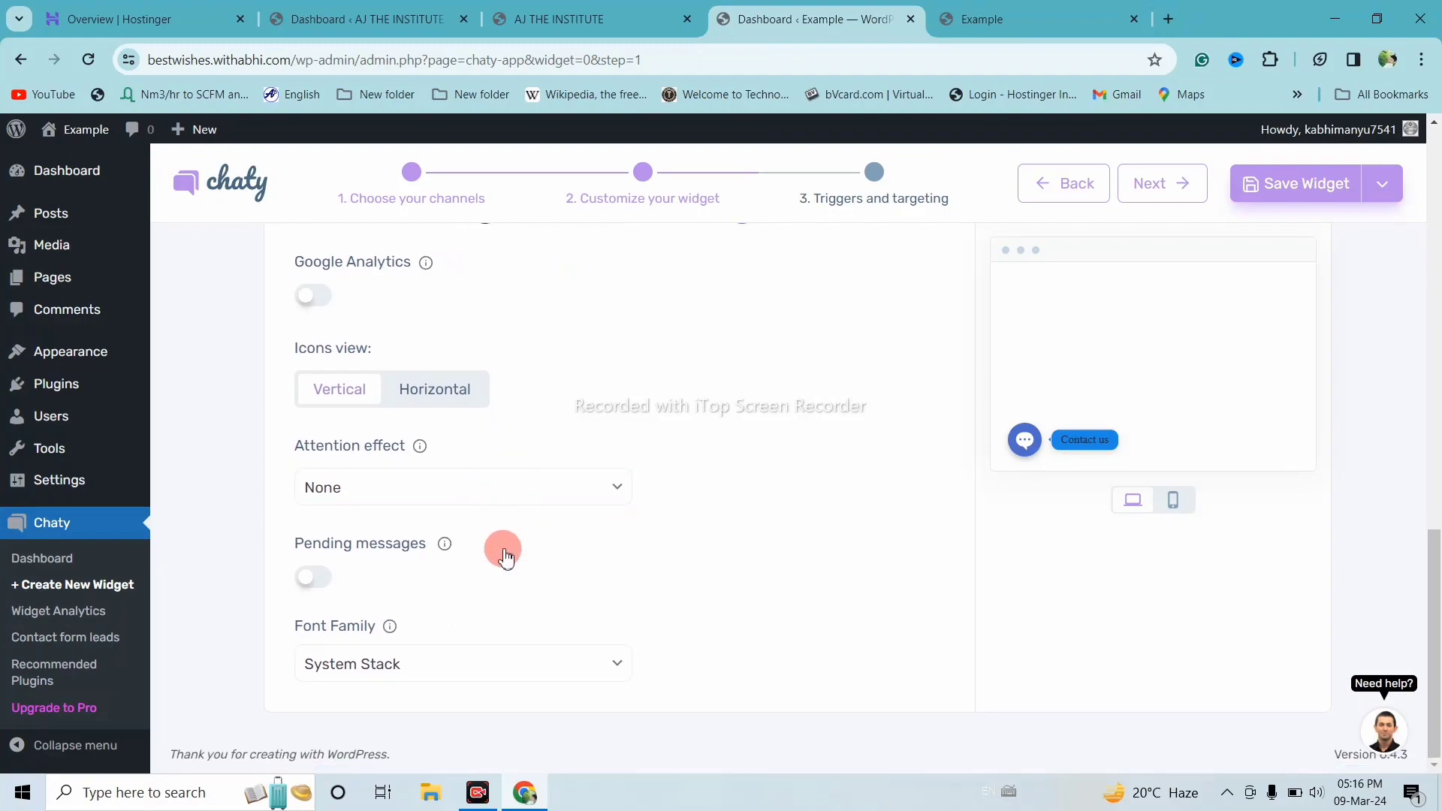
scroll(504, 555, "up", 10)
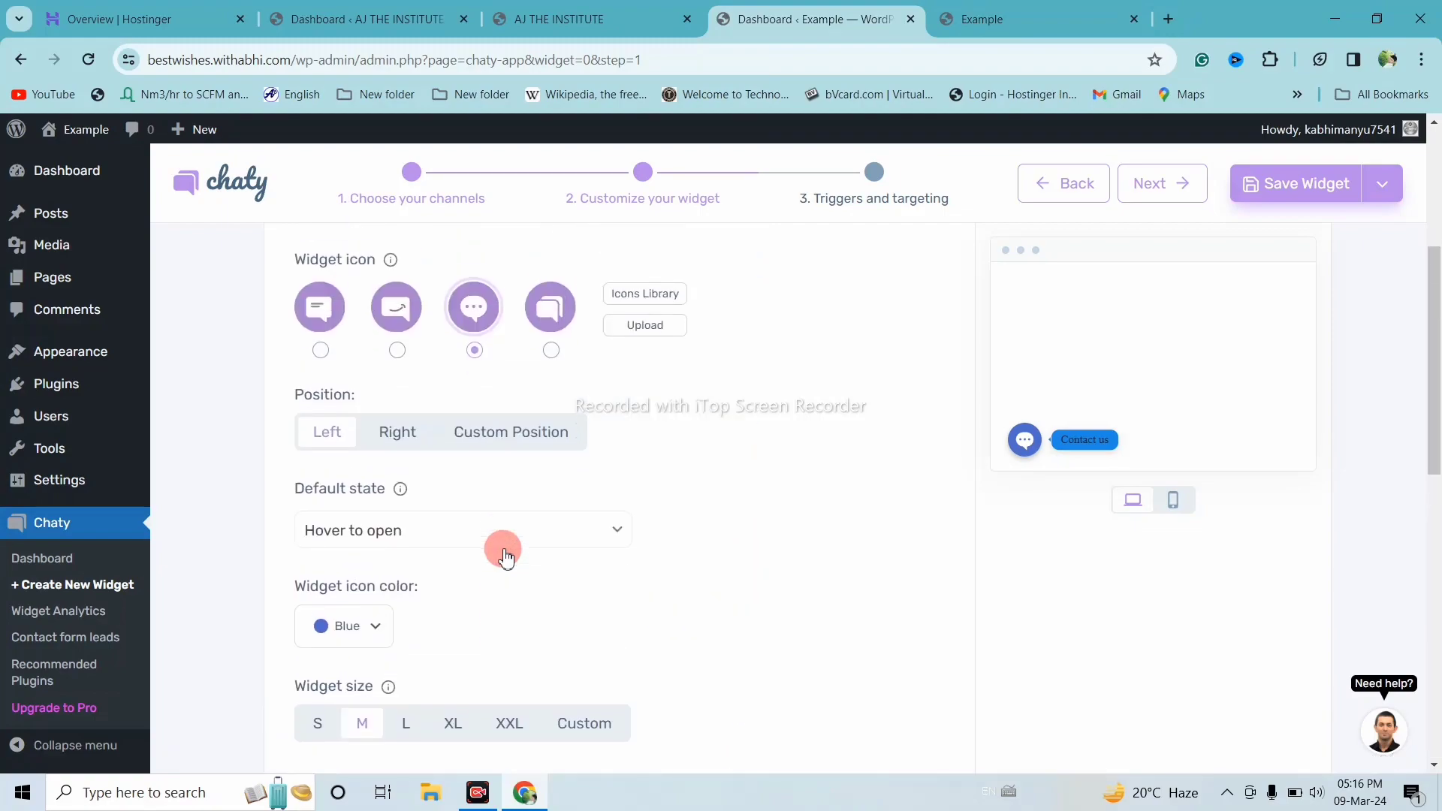
scroll(767, 405, "up", 4)
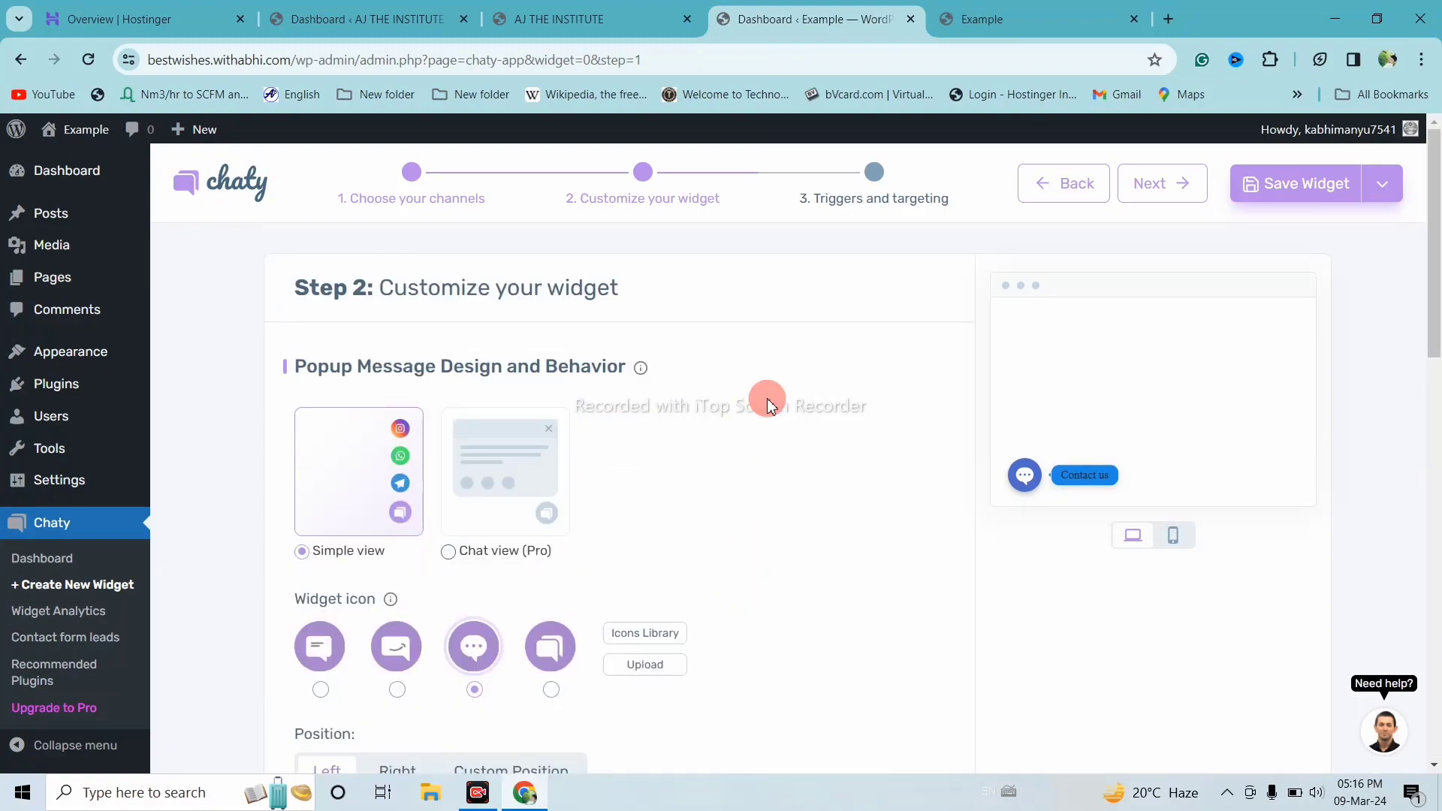
In Triggers and targeting, set Display after to 5 seconds, keep the % trigger off, and save
left_click(1163, 186)
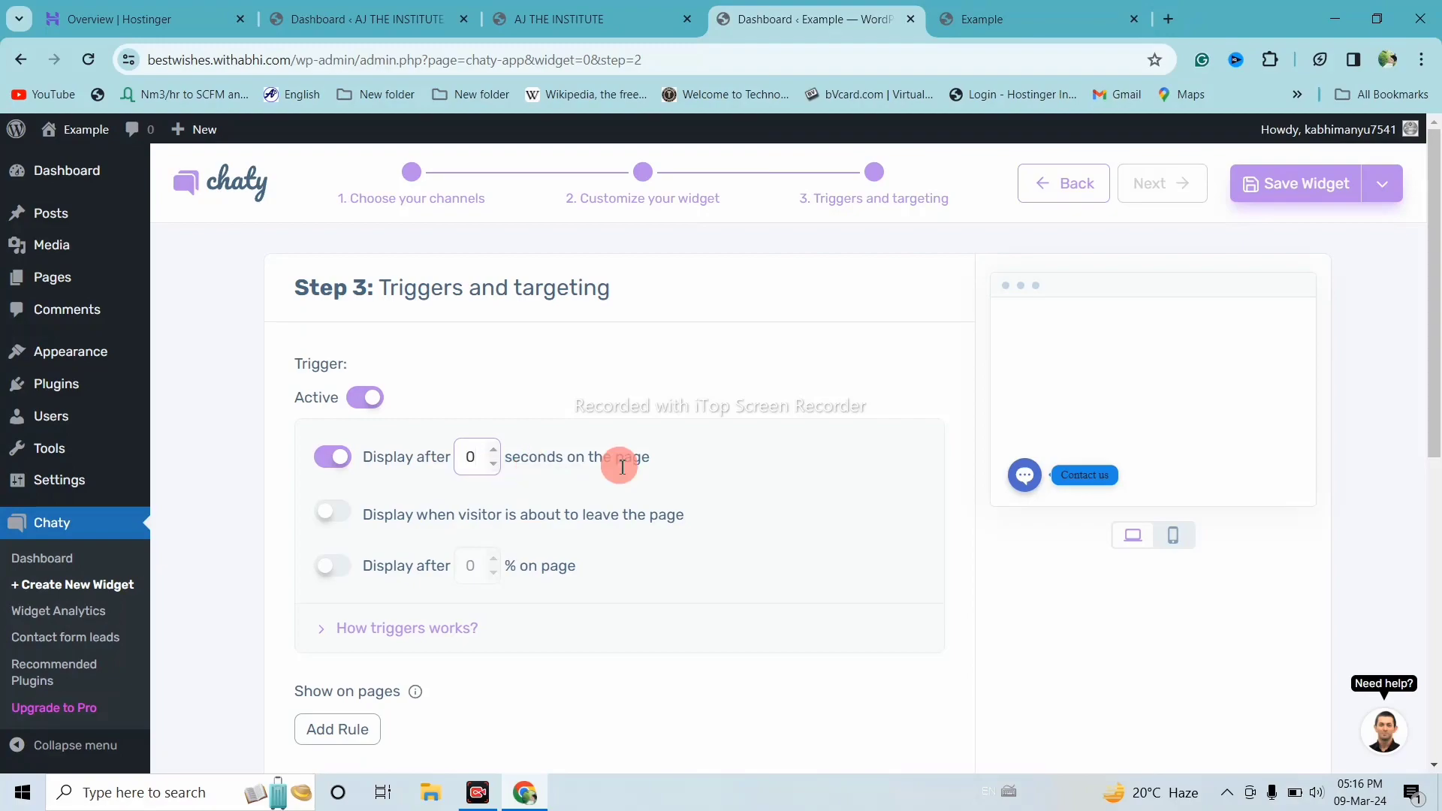
left_click(493, 465)
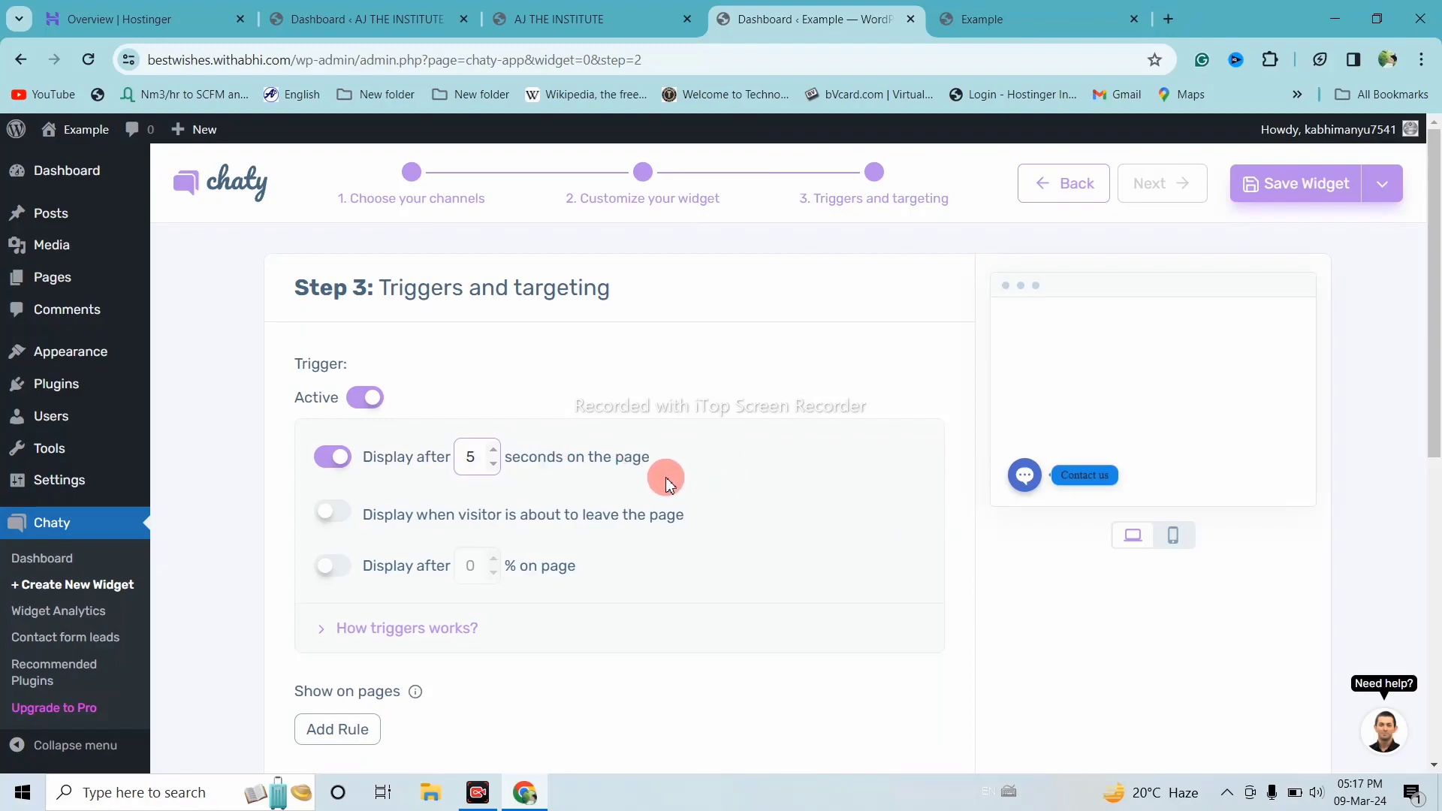
scroll(547, 518, "down", 1)
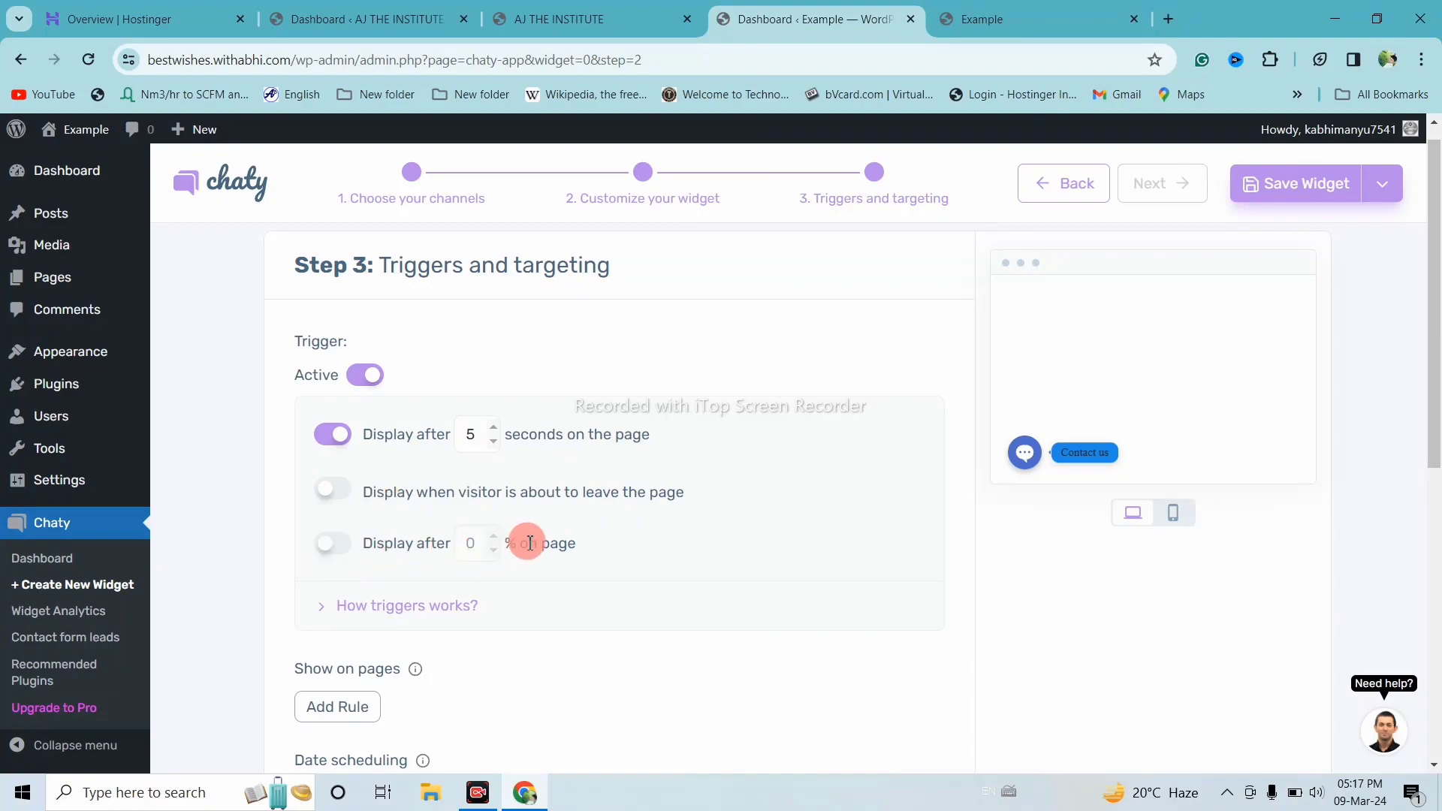
left_click(331, 553)
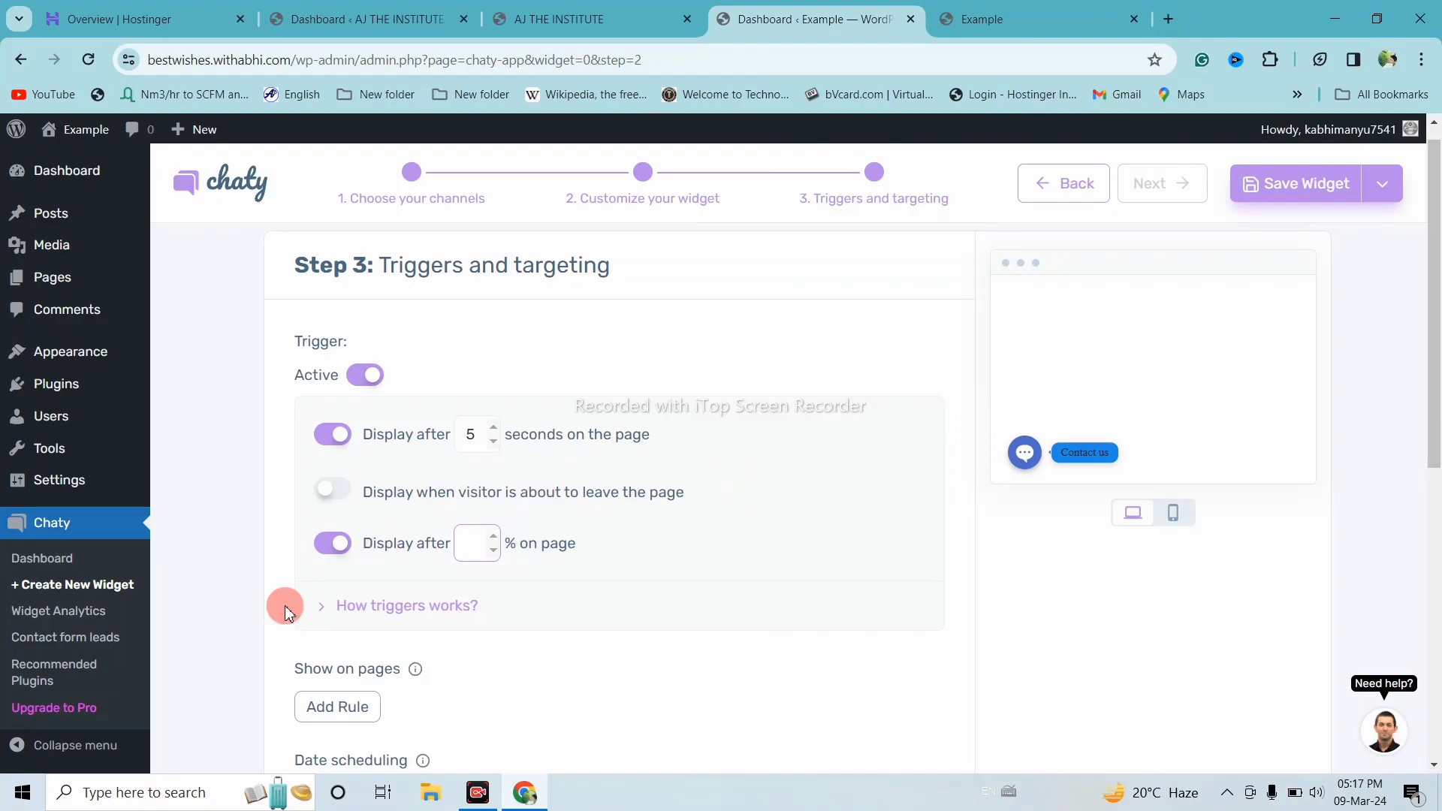
left_click(338, 553)
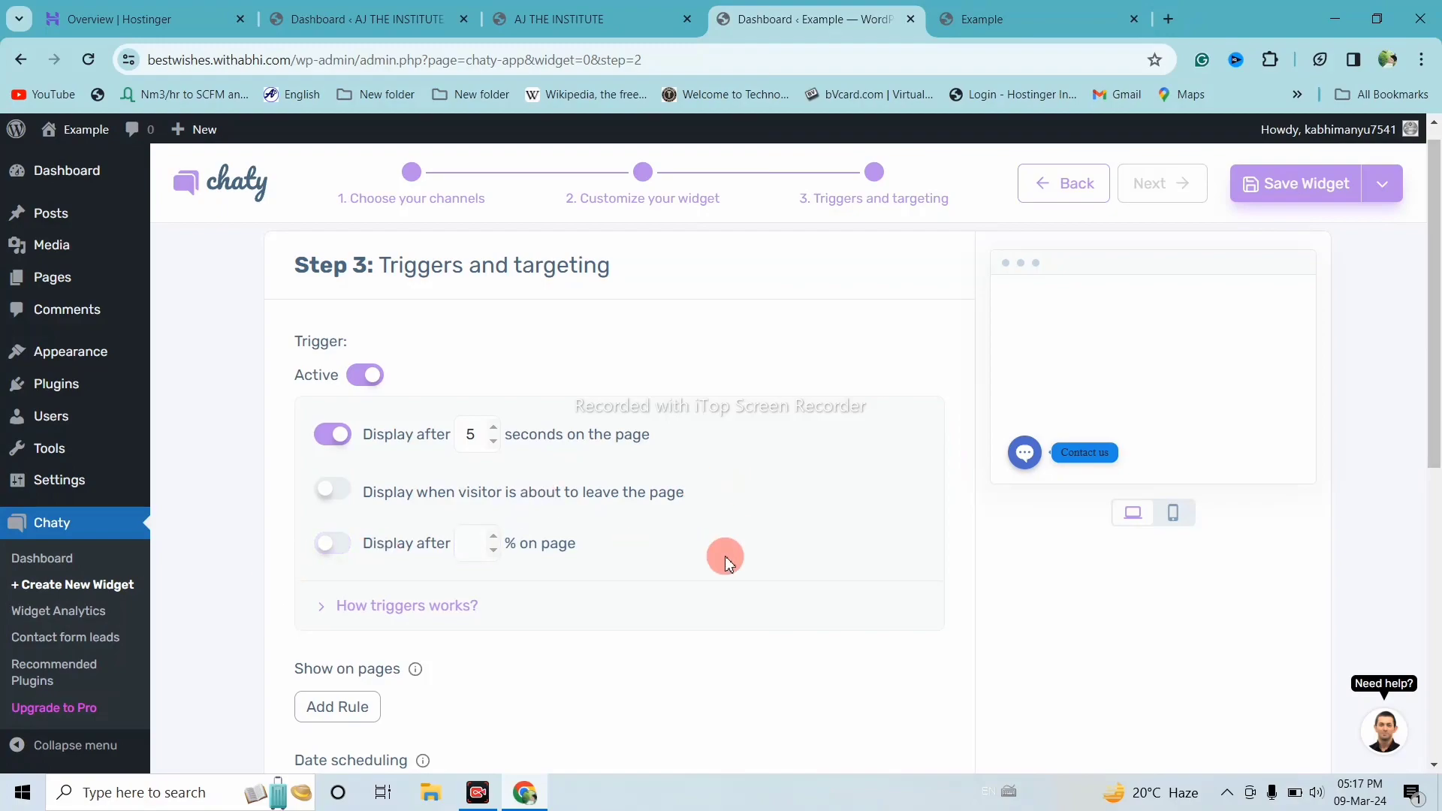
scroll(726, 562, "up", 1)
left_click(1277, 195)
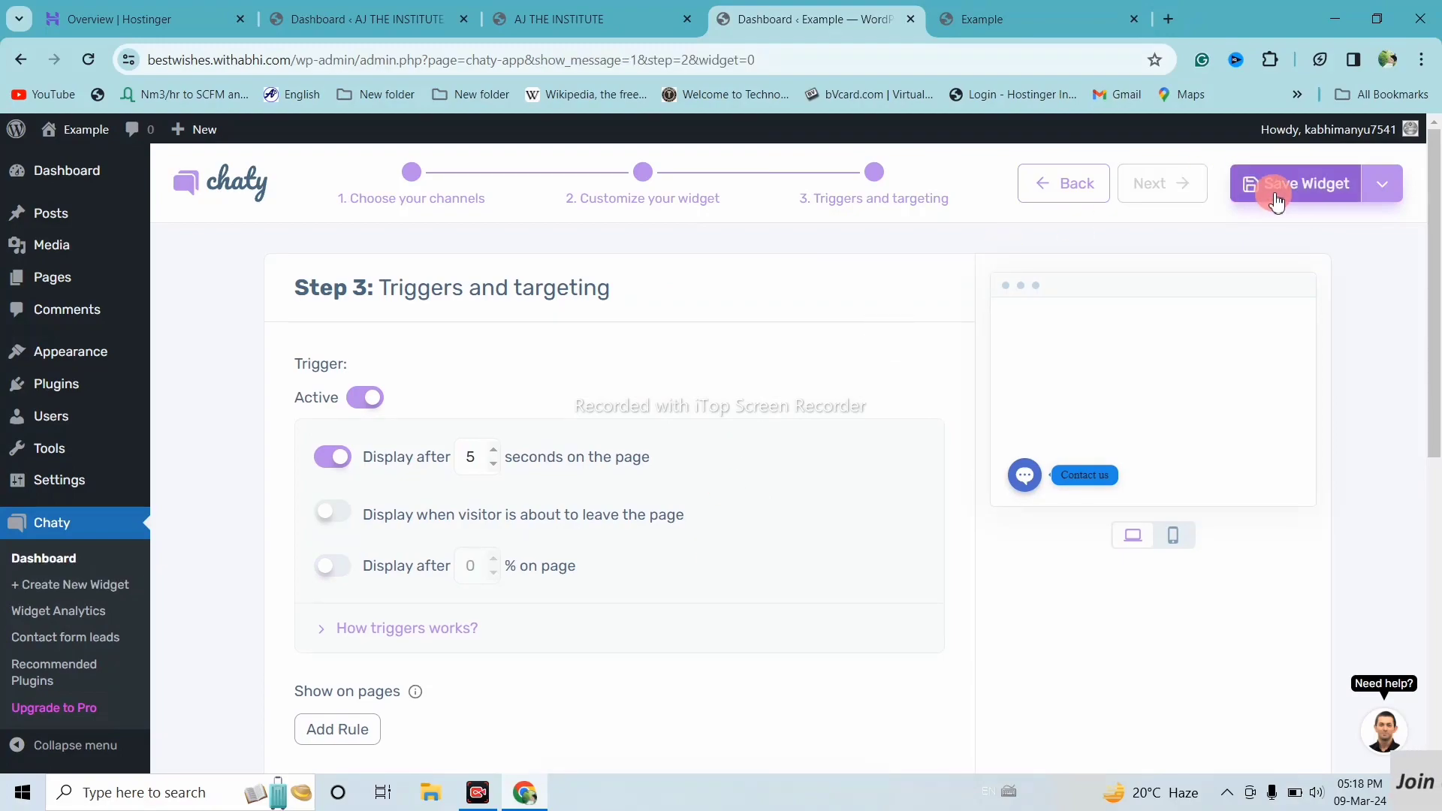
Save the widget again and reload the live Example site
left_click(1277, 199)
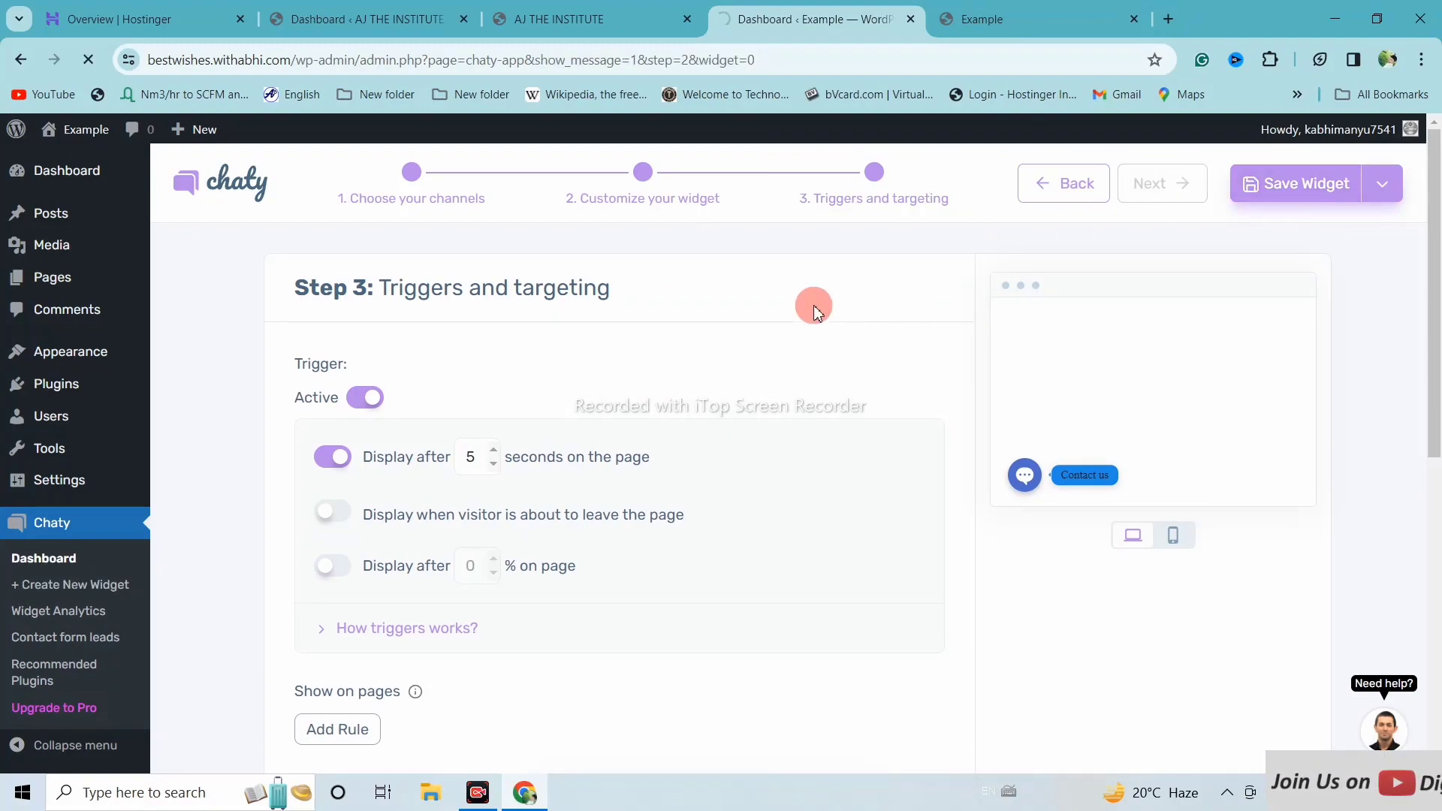
left_click(975, 13)
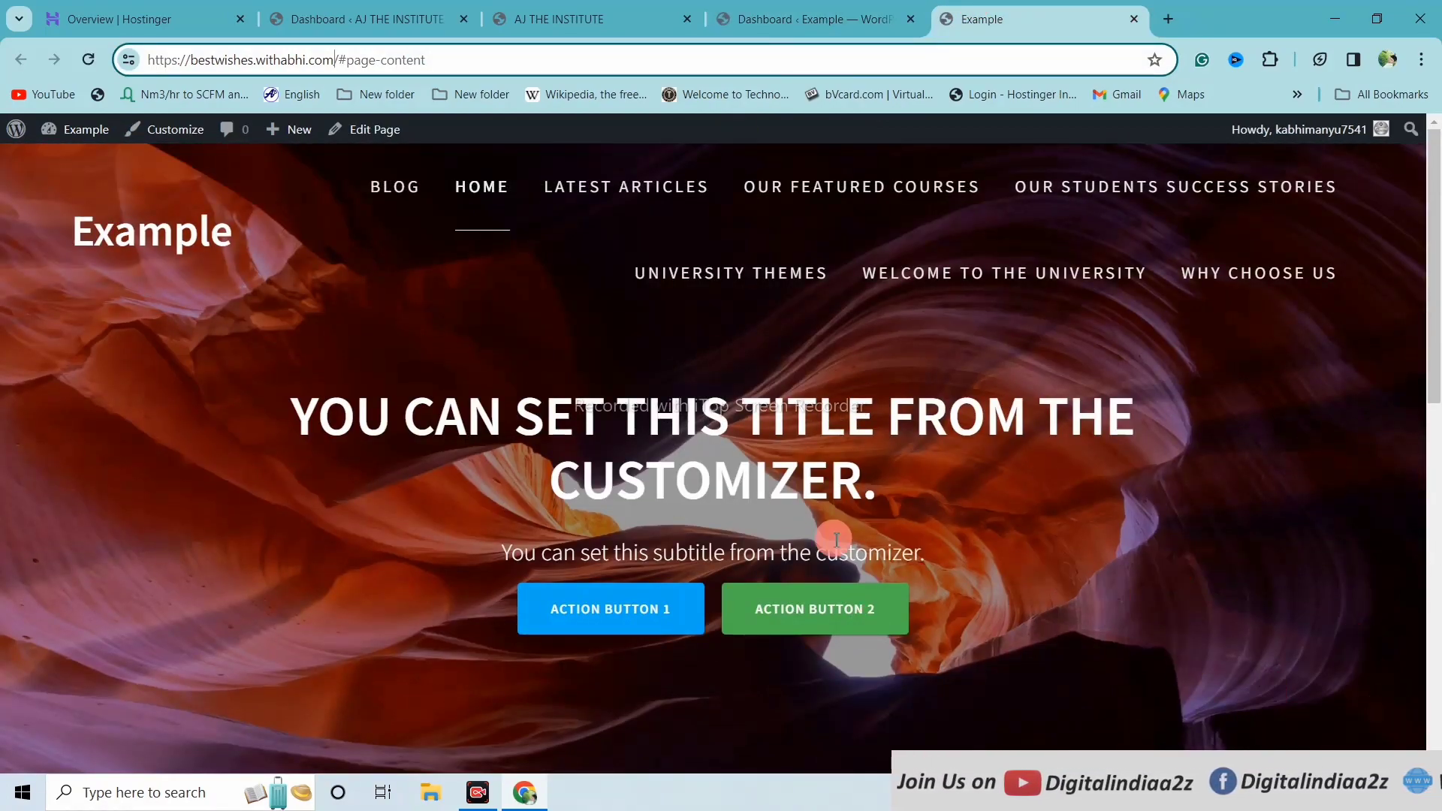
left_click(90, 60)
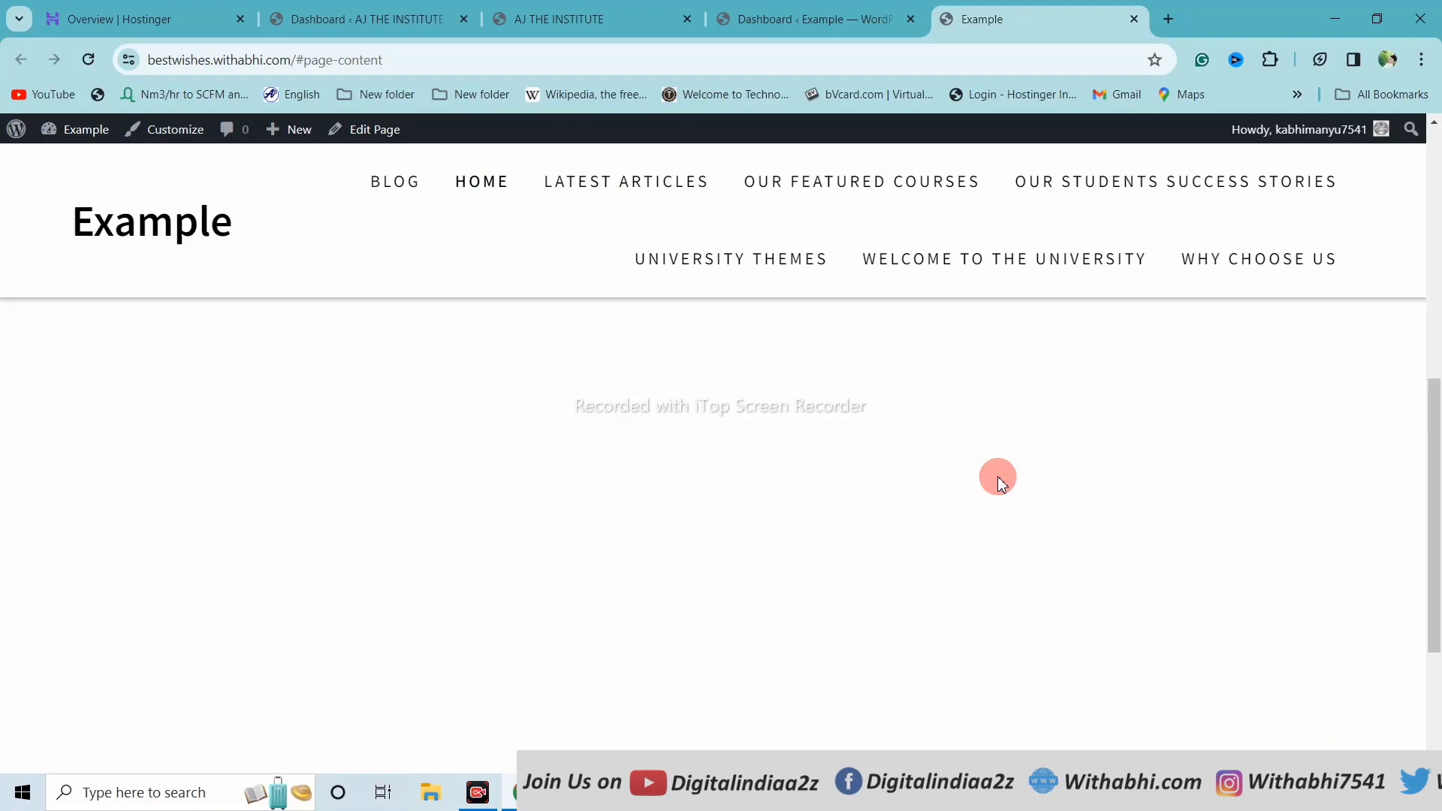
Expand and collapse the chat bubble's Phone, WhatsApp, Email and SMS buttons, then return to Chaty Step 3
scroll(998, 477, "up", 6)
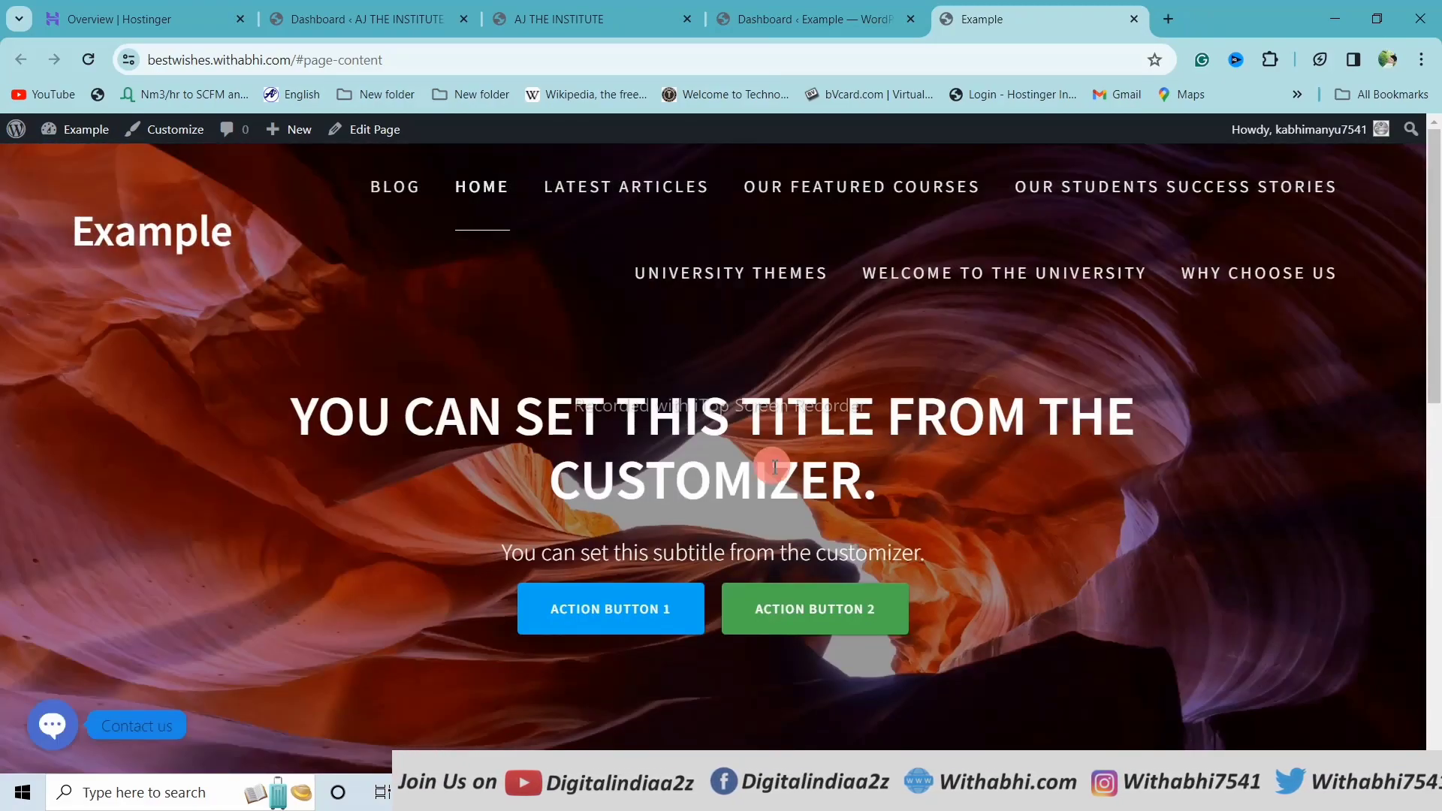
left_click(52, 724)
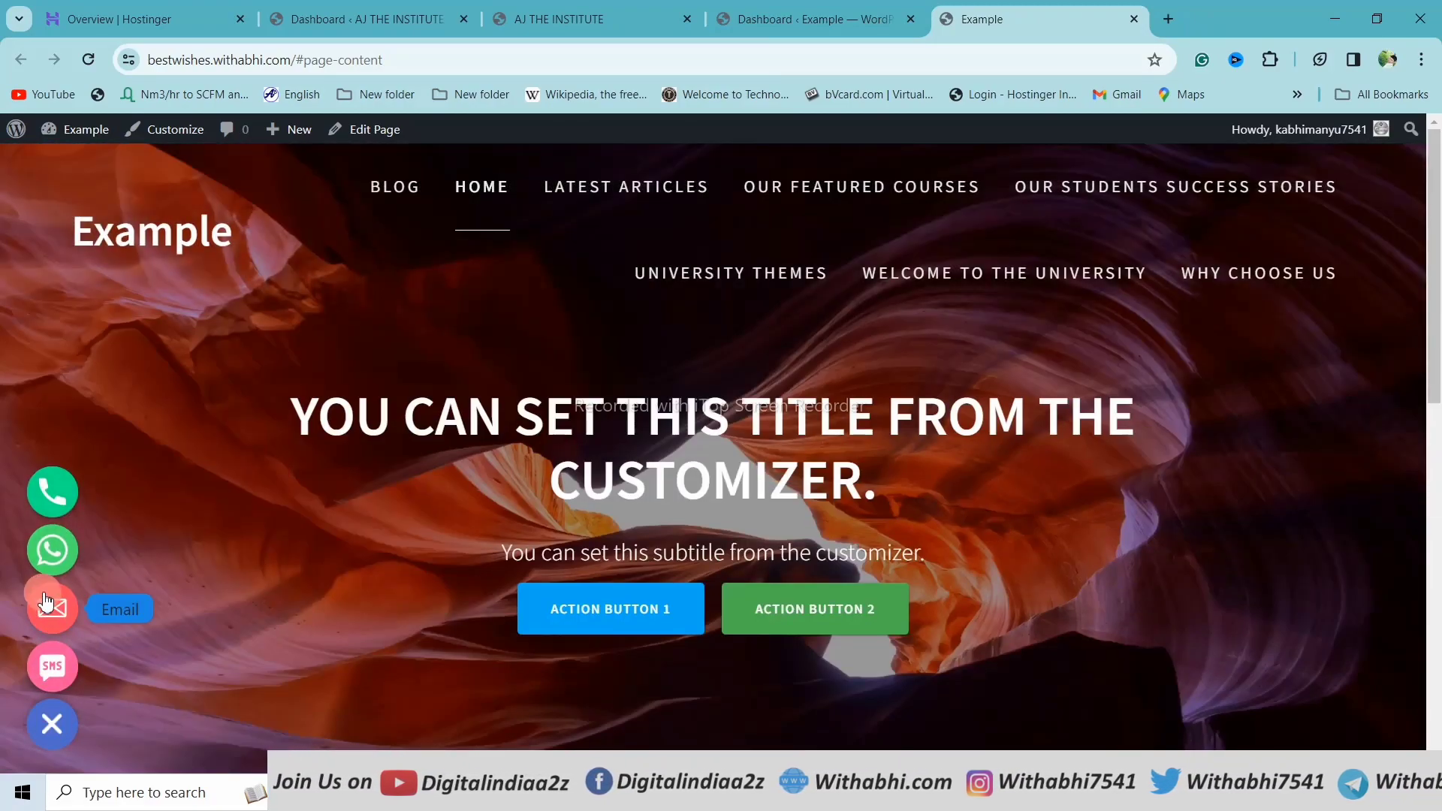
left_click(234, 593)
left_click(62, 721)
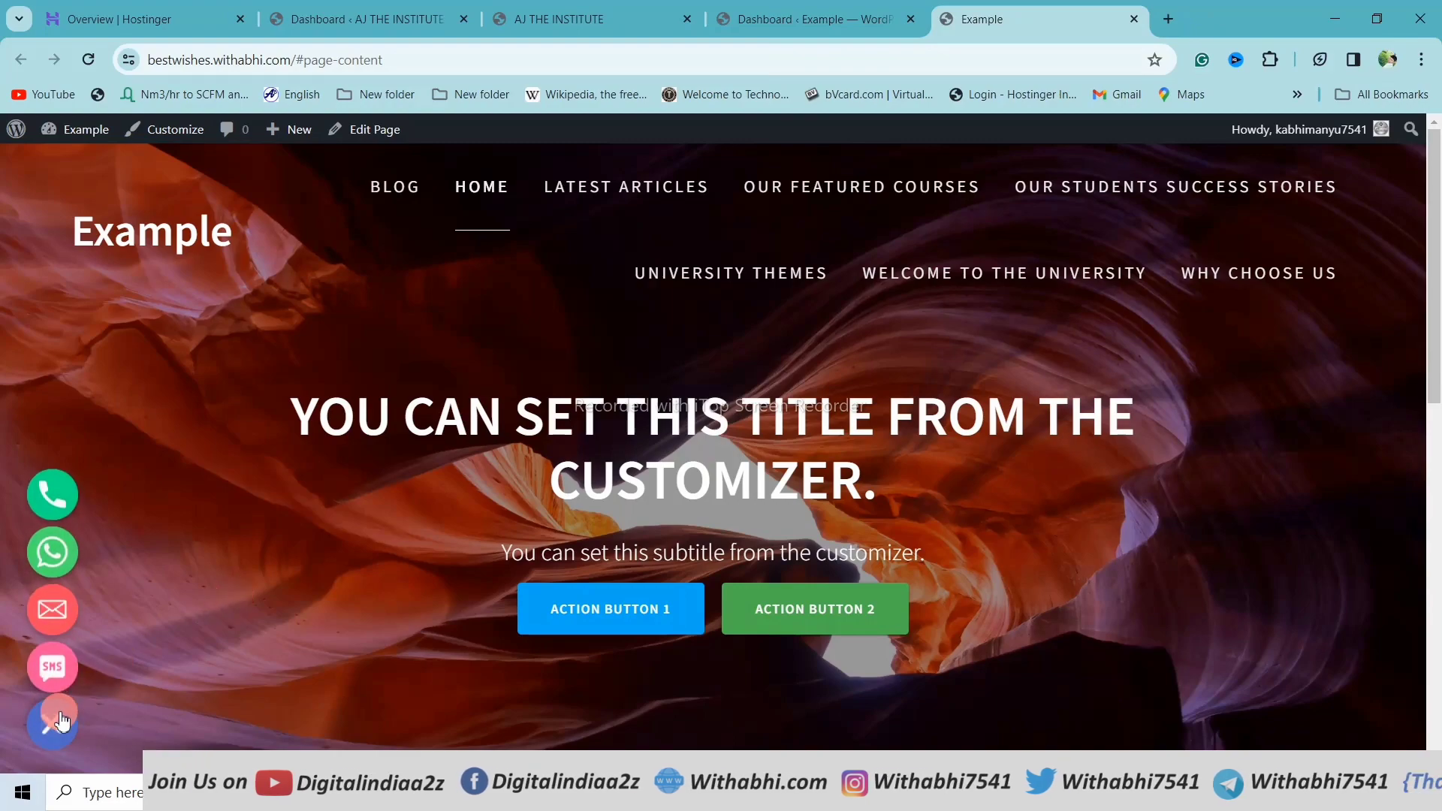
left_click(62, 721)
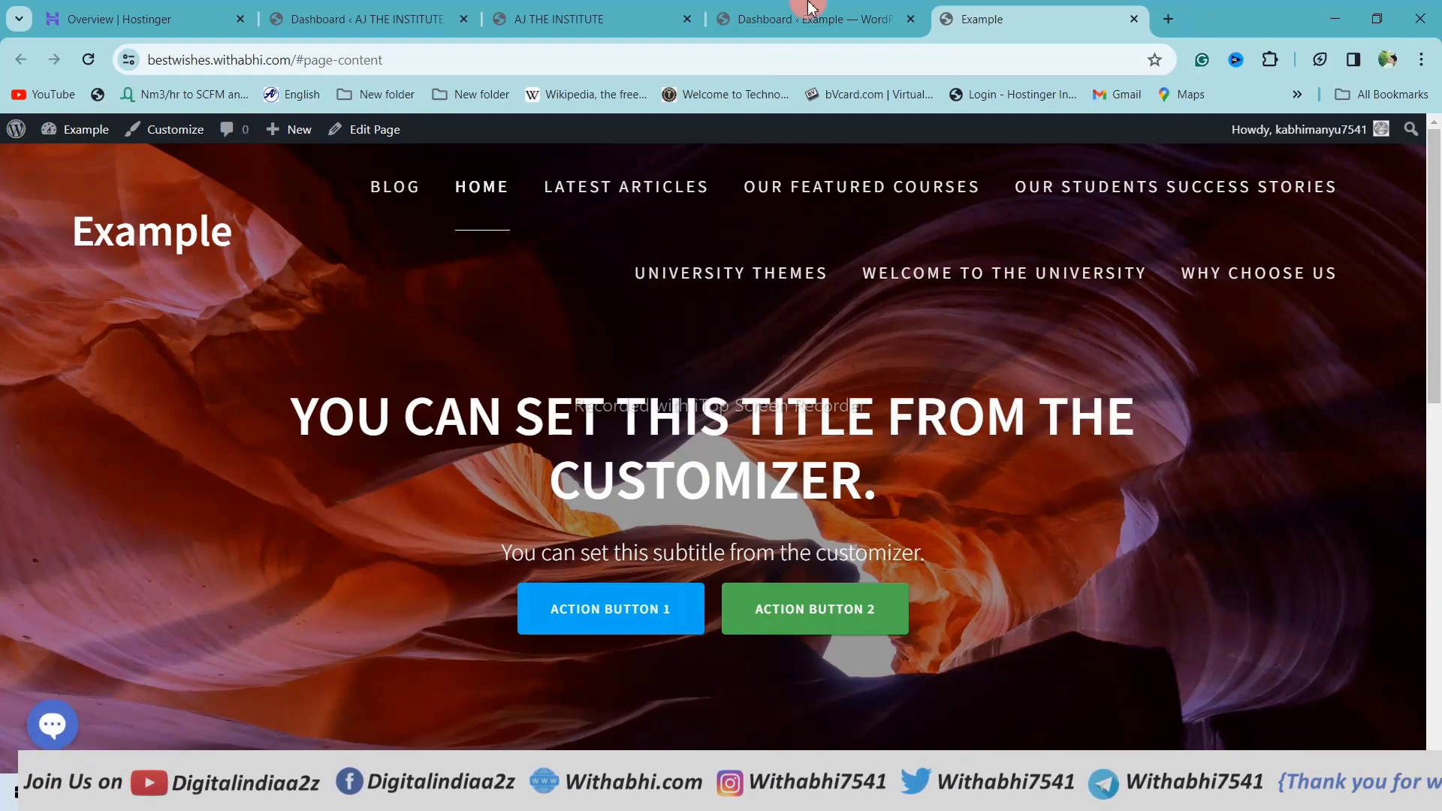
left_click(851, 13)
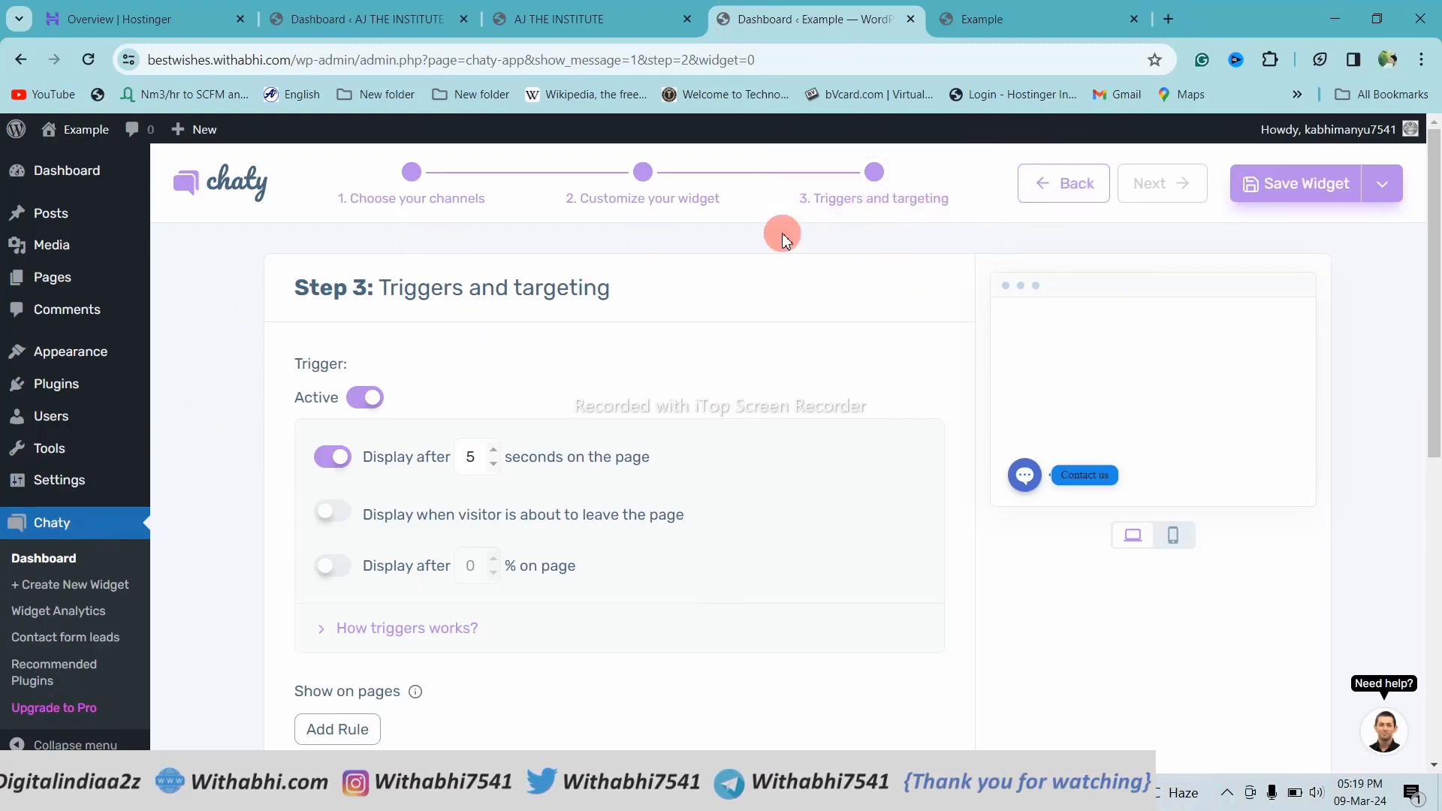
In Customize your widget, set Widget-1's Position to Right and save the widget
left_click(647, 168)
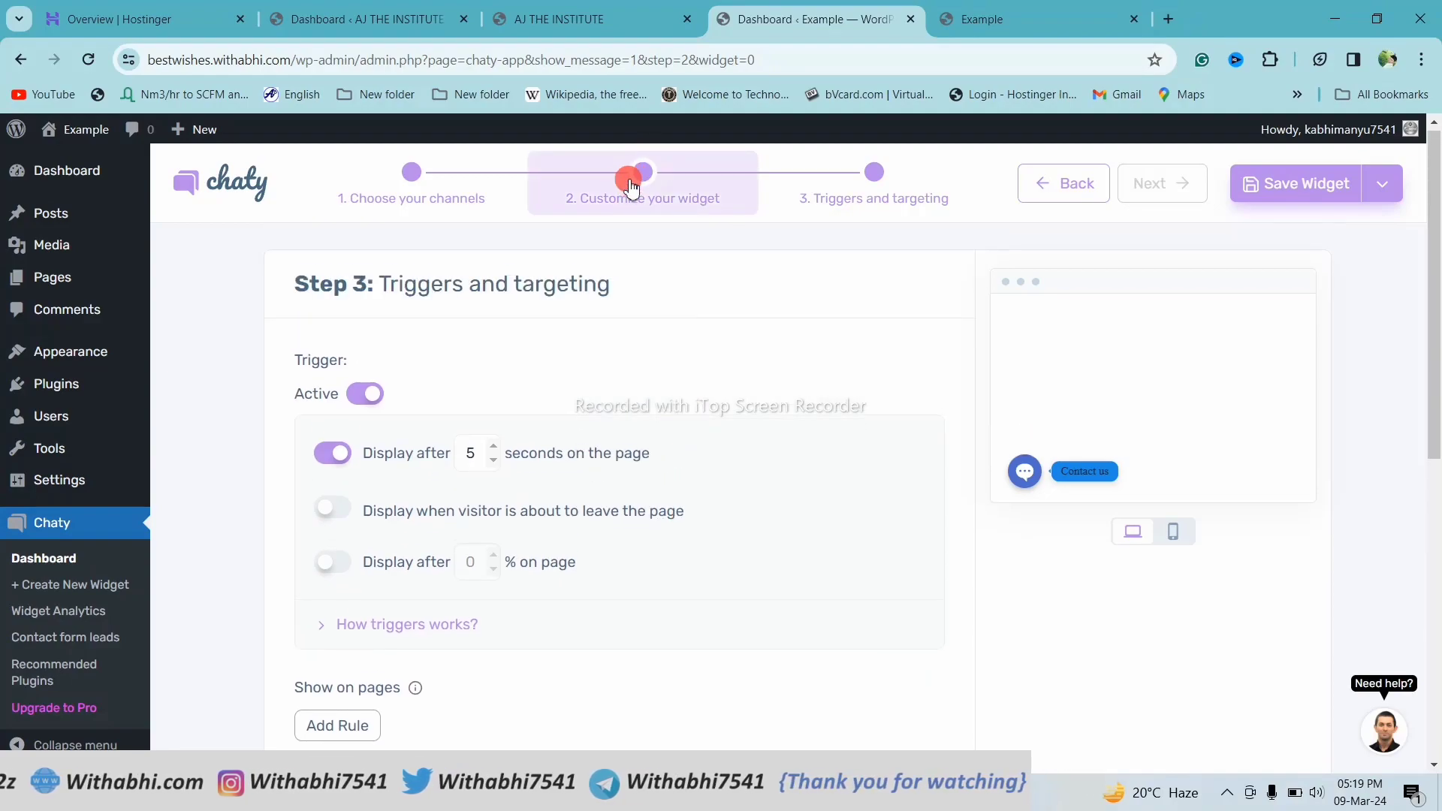
scroll(616, 330, "down", 3)
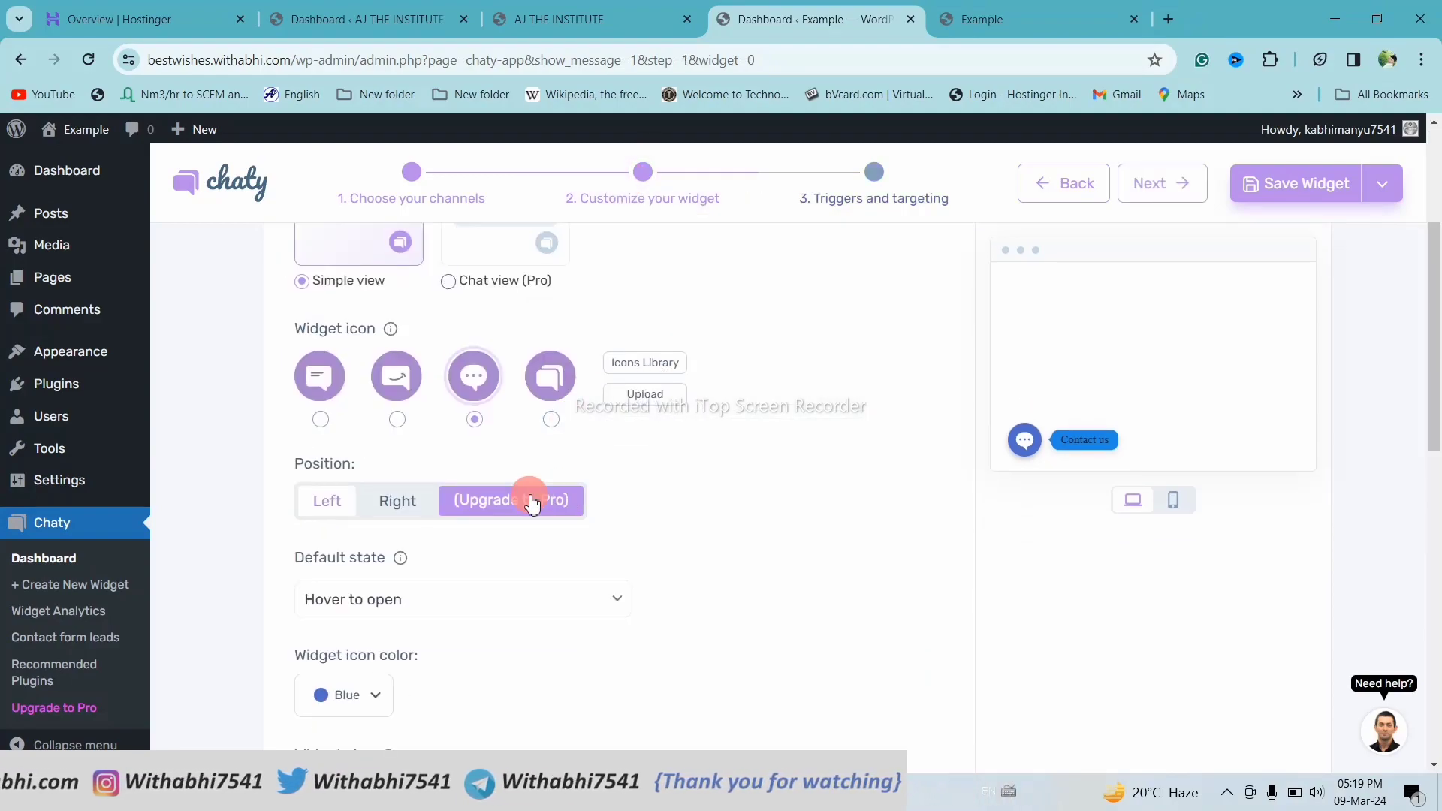
scroll(528, 496, "down", 4)
scroll(528, 496, "up", 2)
scroll(528, 500, "down", 8)
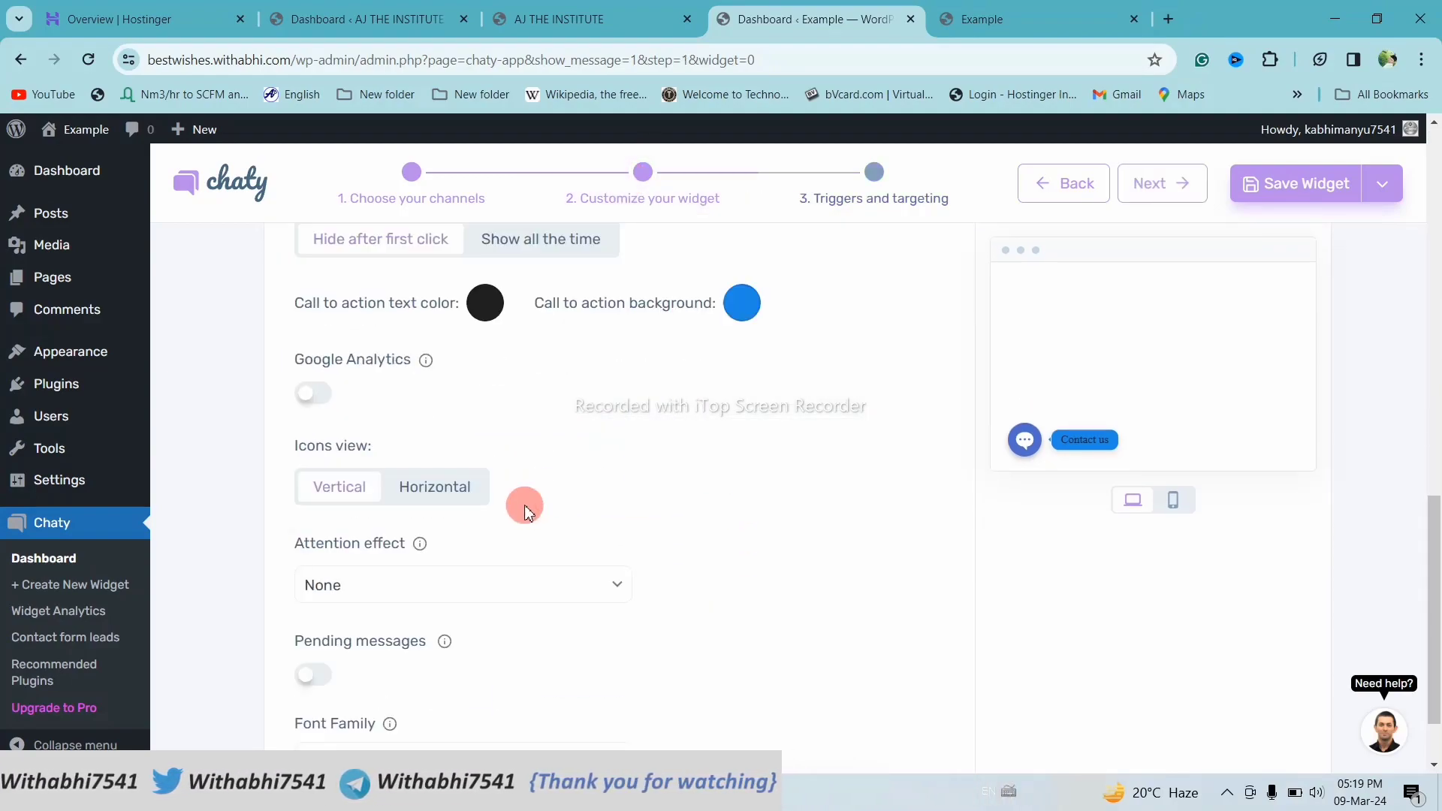
scroll(529, 512, "up", 10)
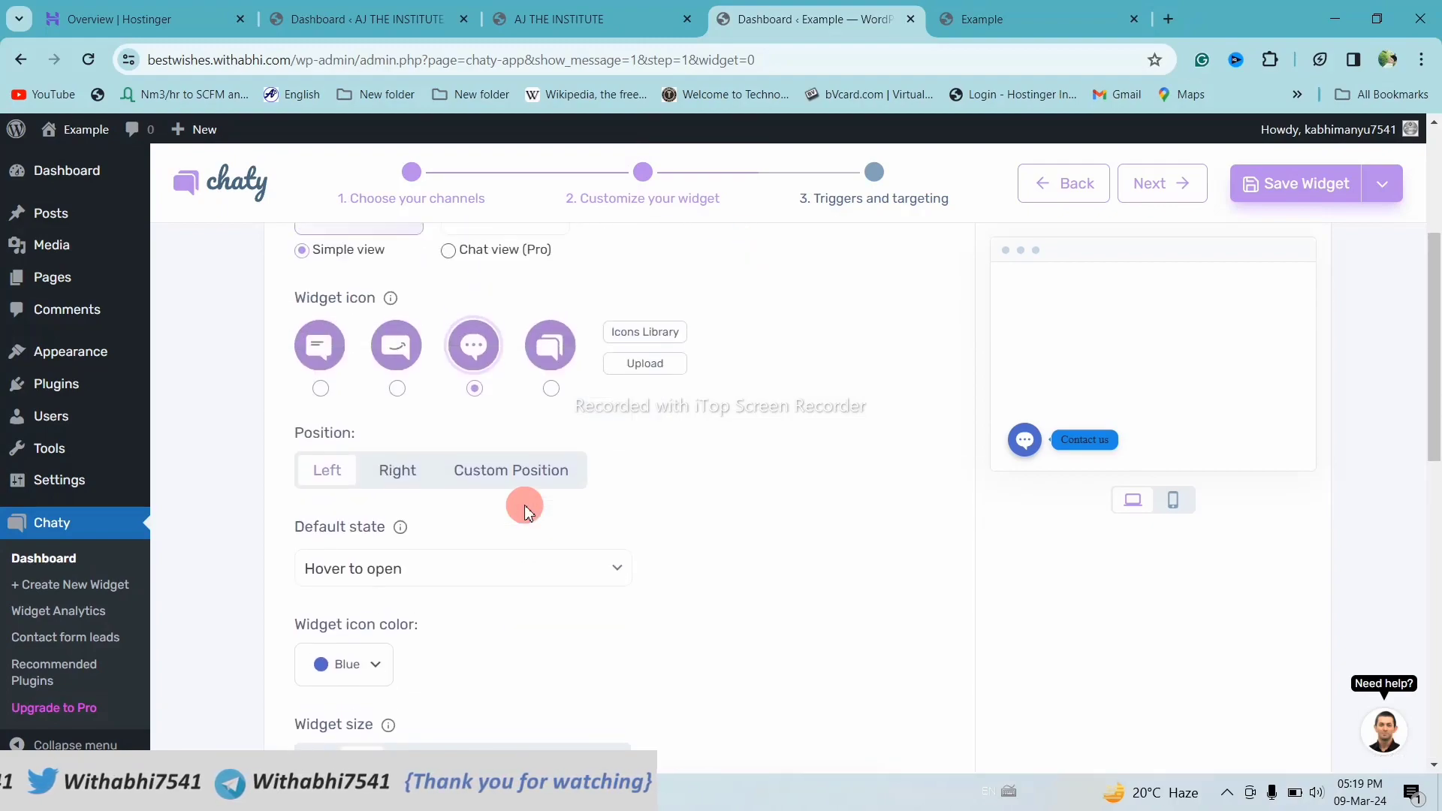
left_click(398, 574)
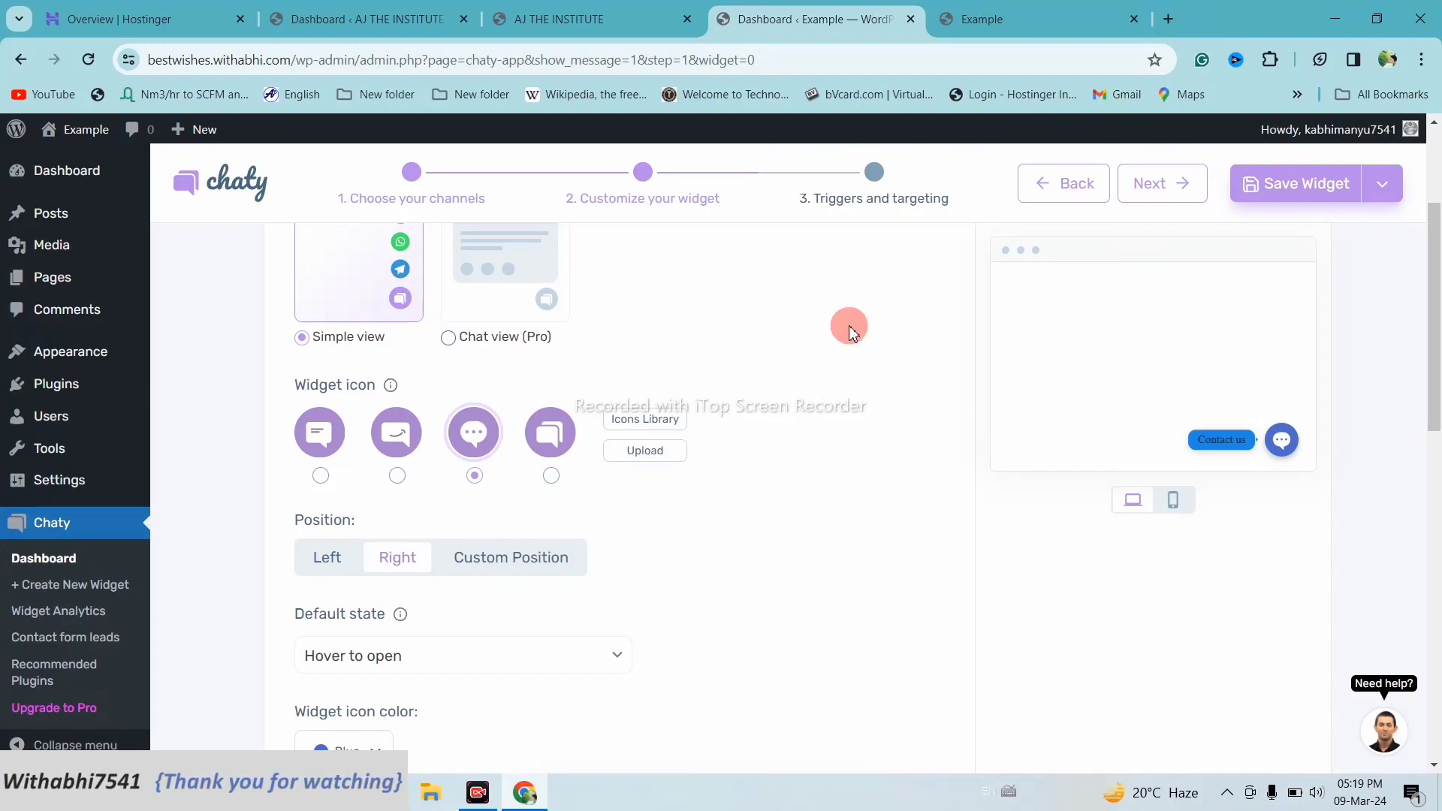
scroll(924, 302, "down", 2)
left_click(1282, 200)
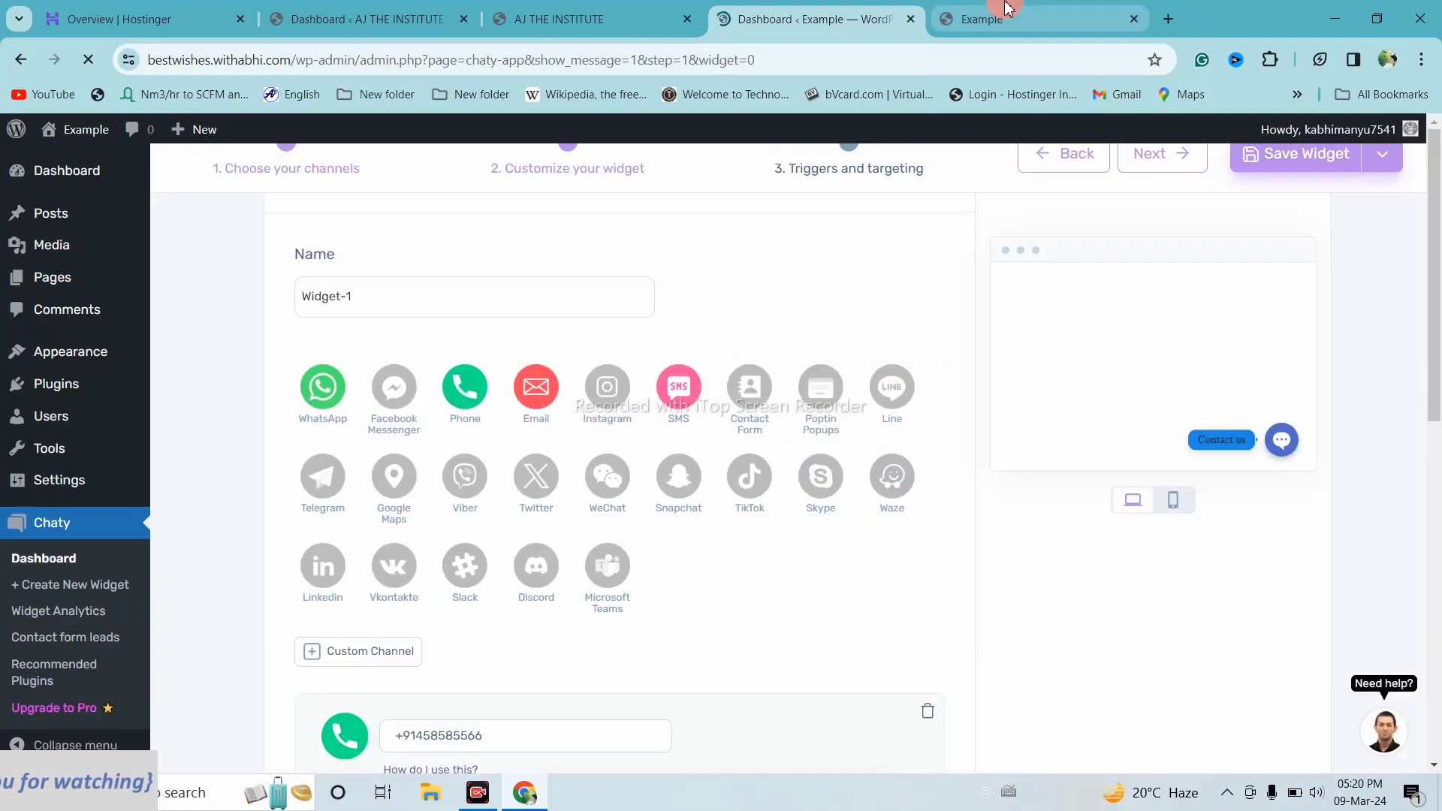
On the reloaded Example site, expand and collapse the right-side chat bubble, then return to Chaty
left_click(1029, 10)
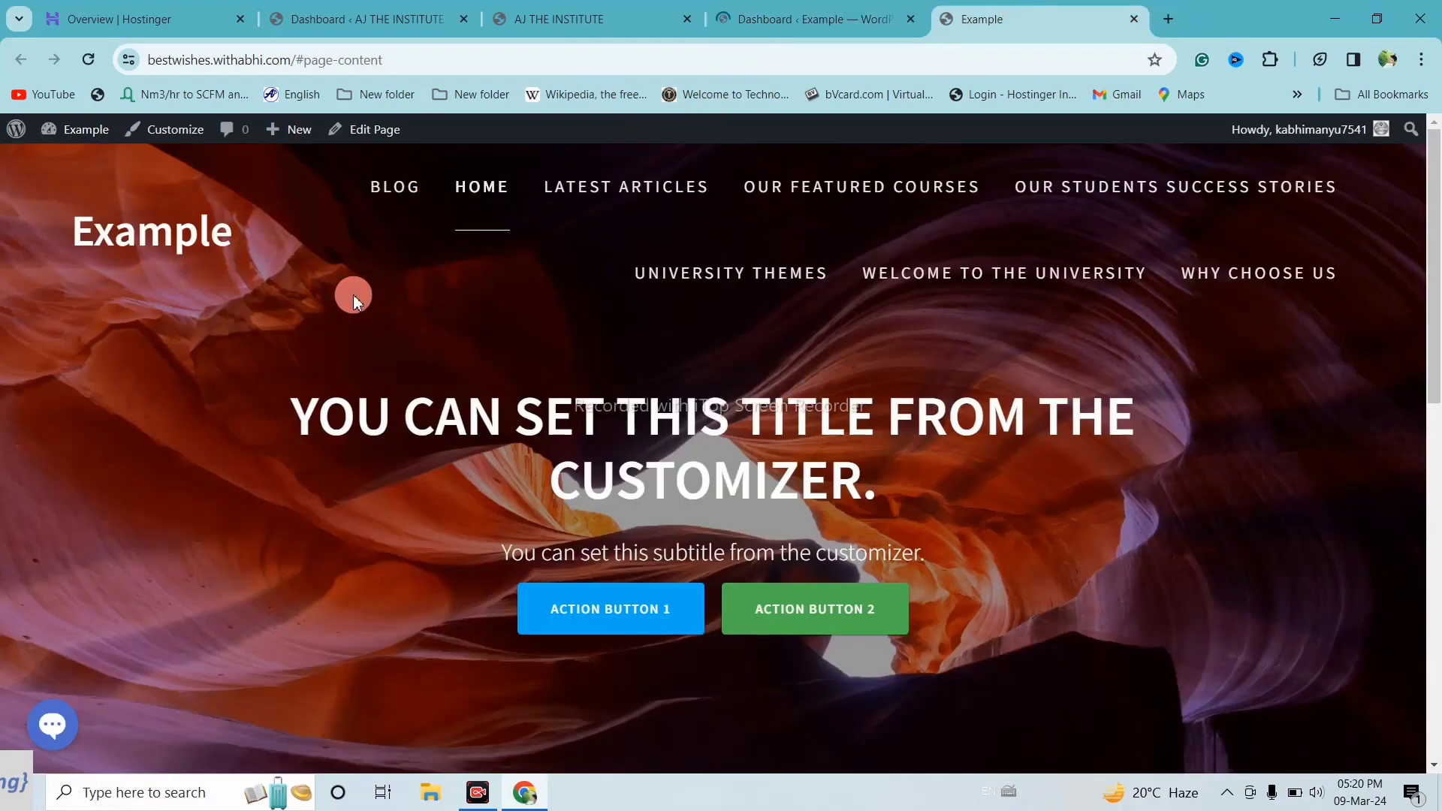
left_click(90, 61)
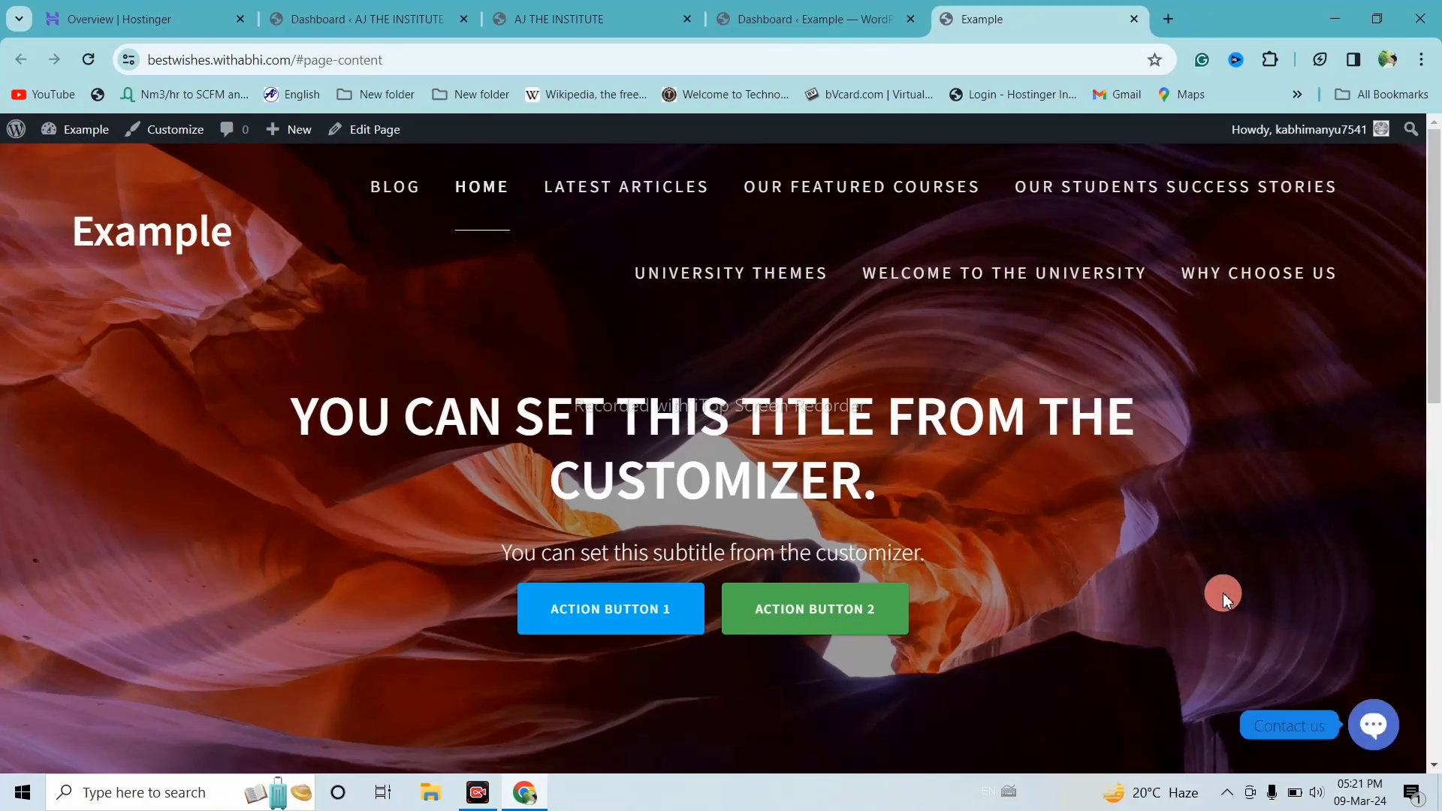
left_click(1373, 725)
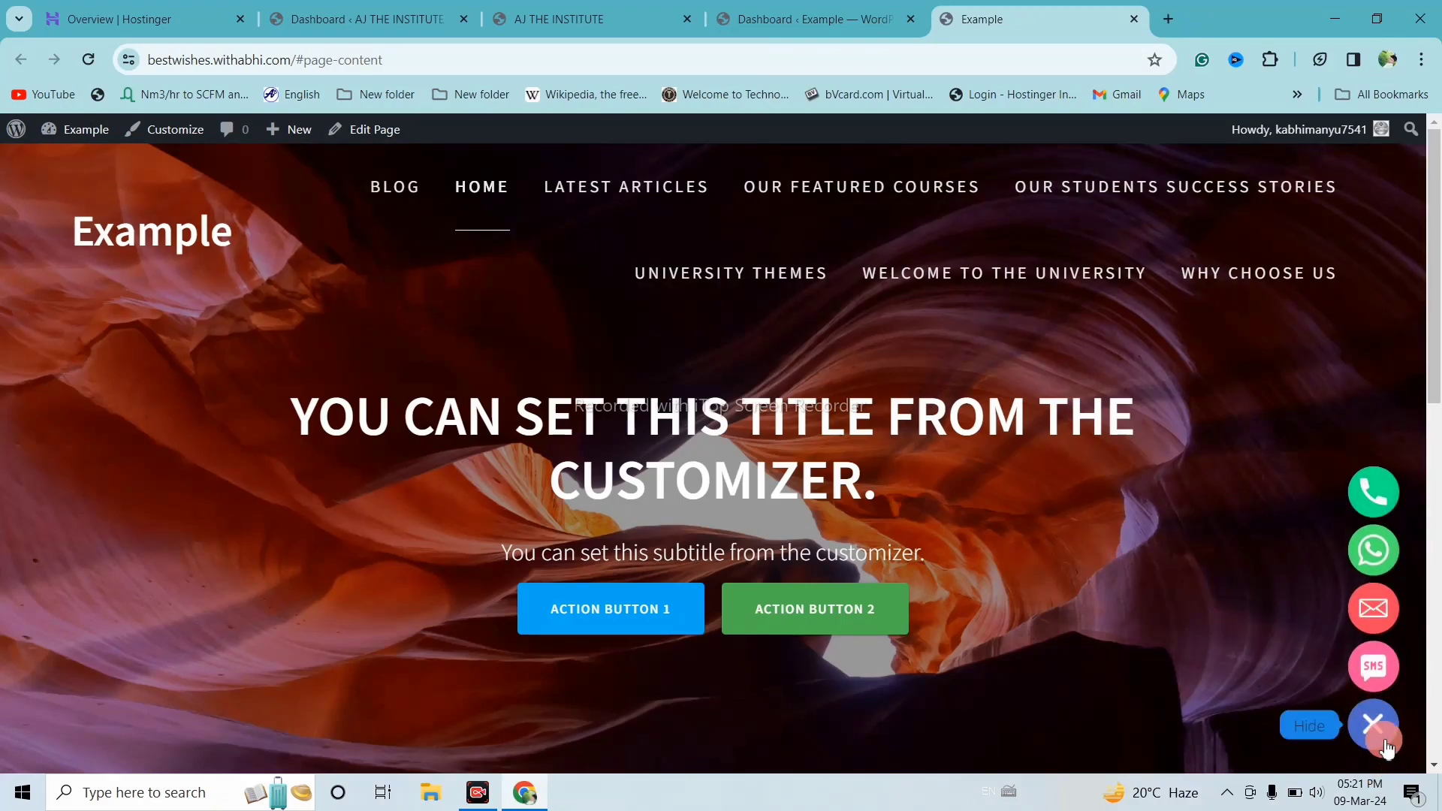
left_click(1379, 743)
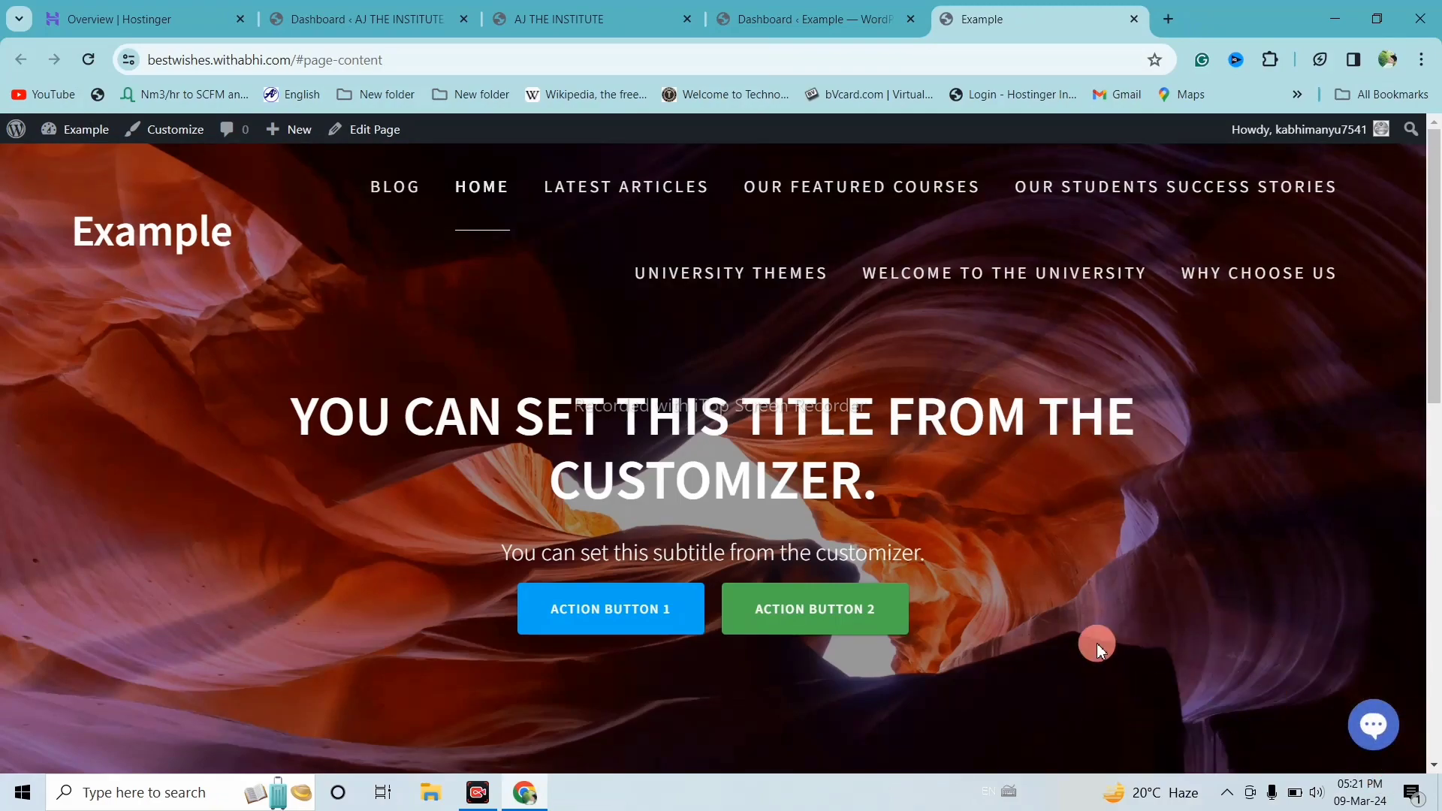
left_click(817, 11)
scroll(604, 428, "down", 5)
scroll(605, 428, "down", 1)
scroll(604, 428, "up", 4)
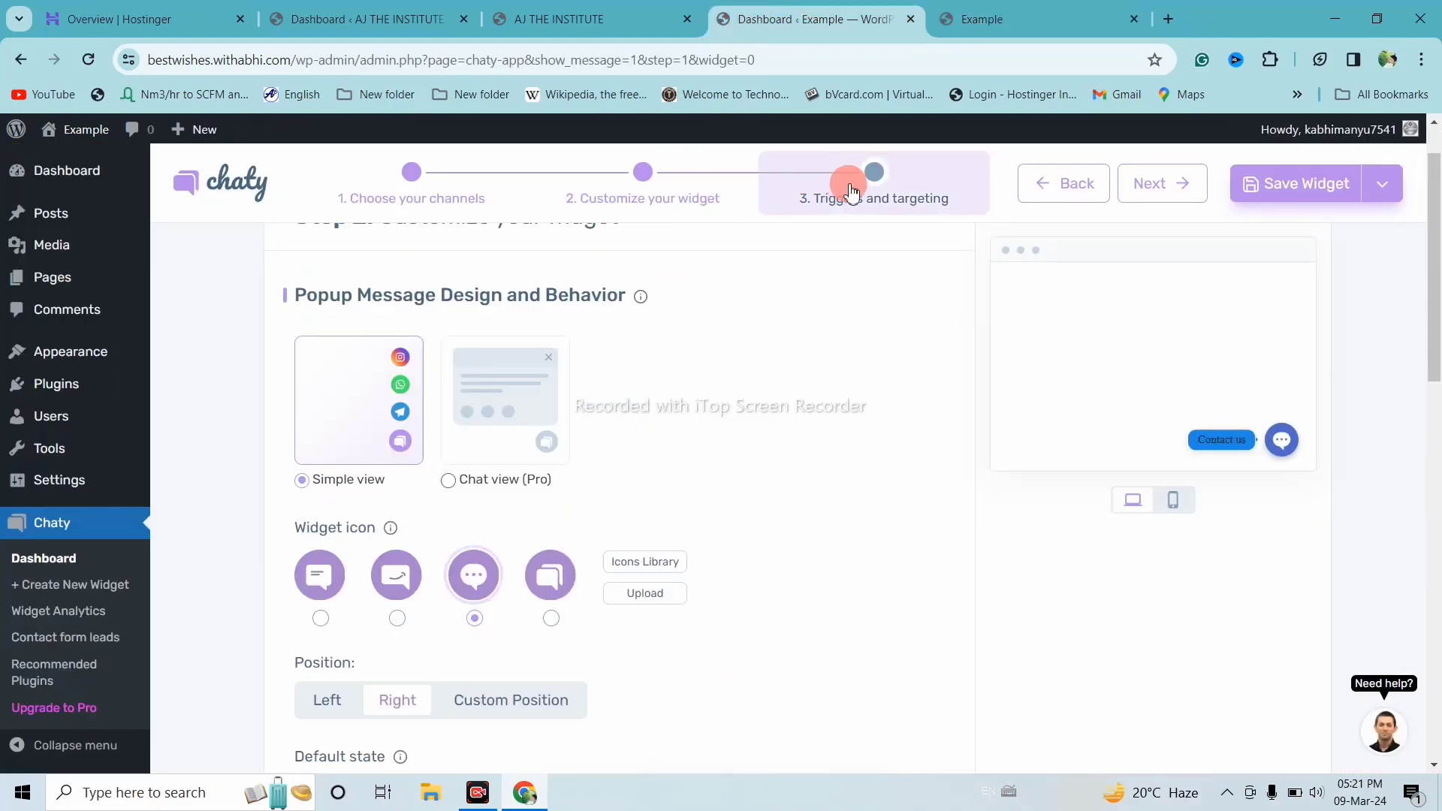
Set Display after to 0 seconds in Triggers and targeting and save the widget
left_click(853, 181)
scroll(682, 325, "down", 1)
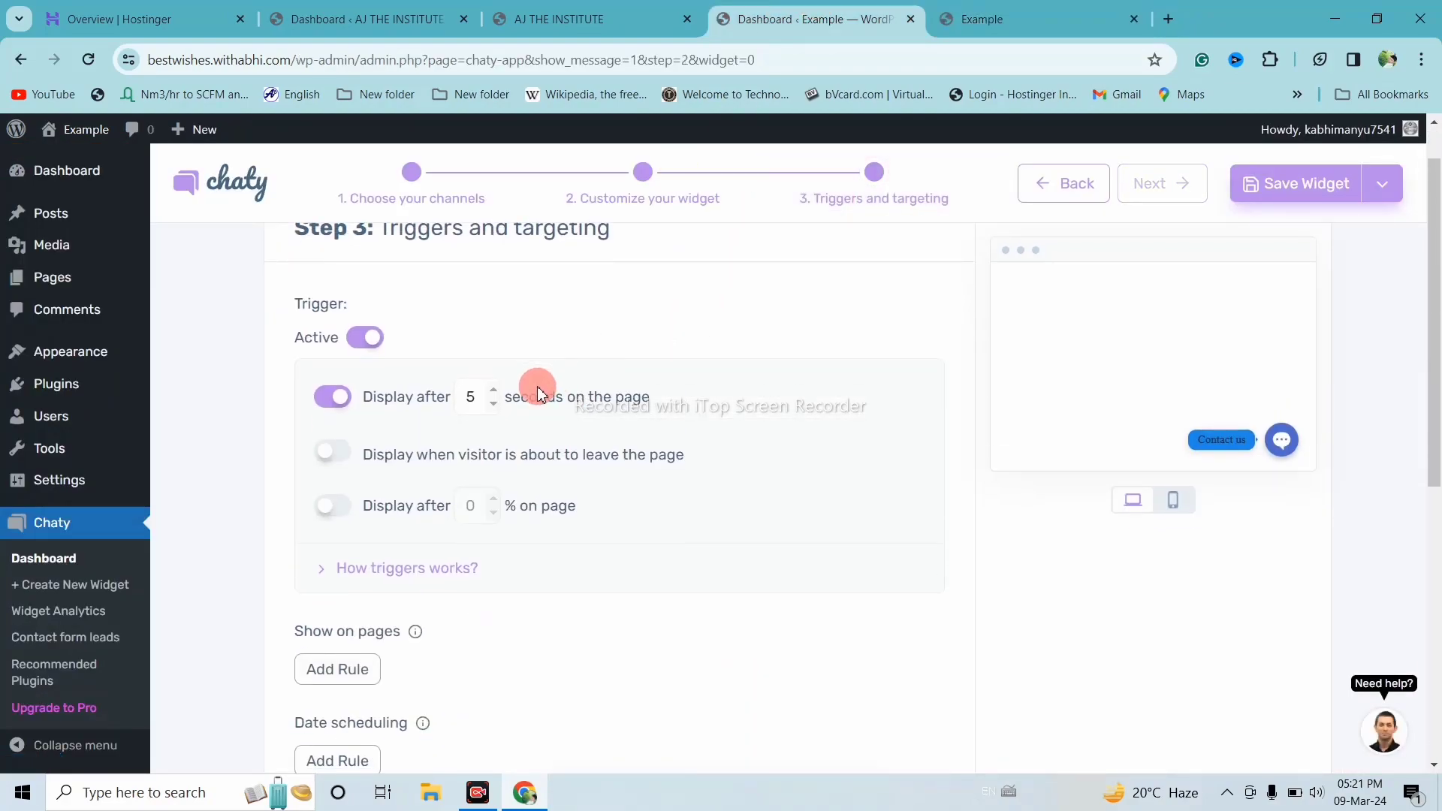
left_click(493, 406)
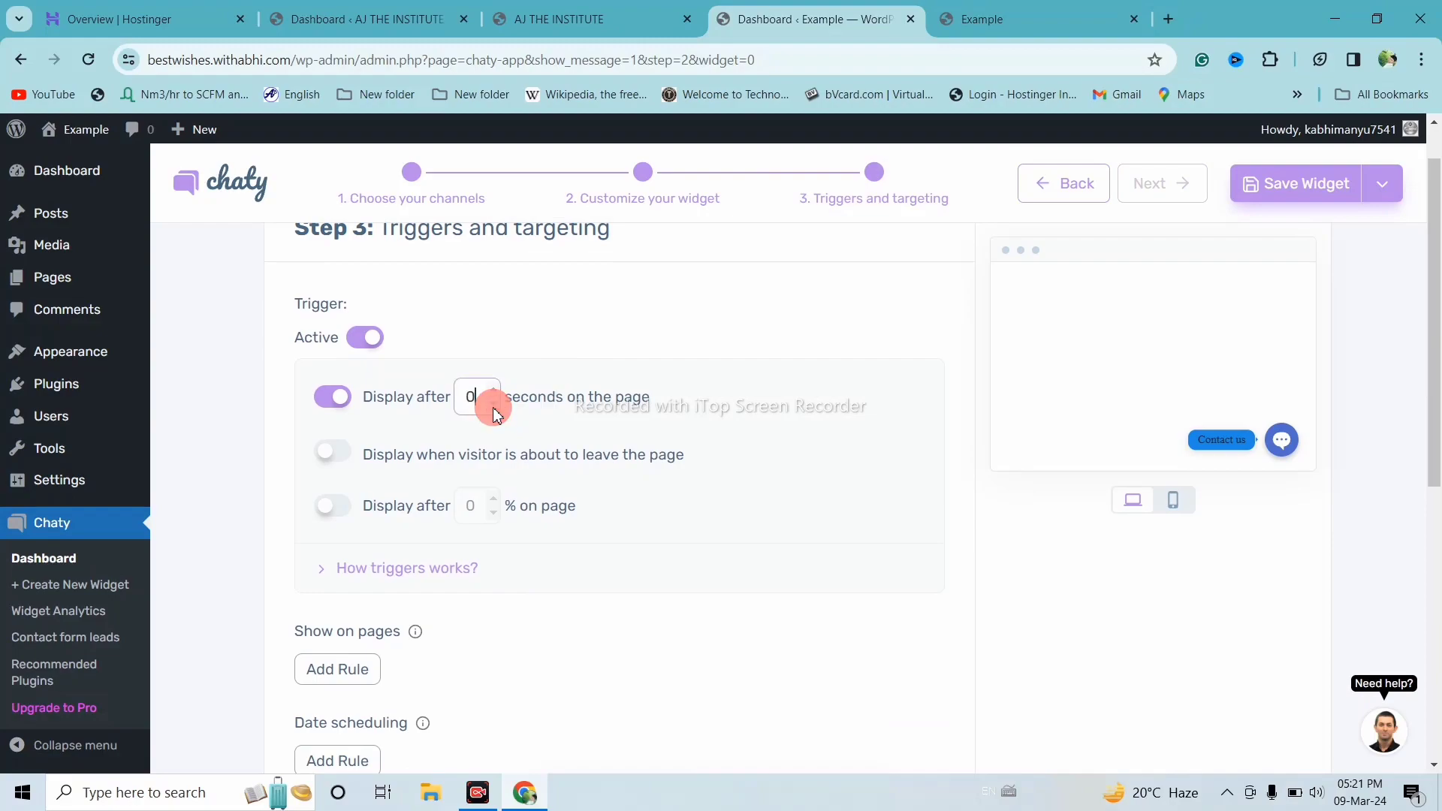
scroll(1239, 360, "up", 1)
left_click(1337, 199)
left_click(877, 184)
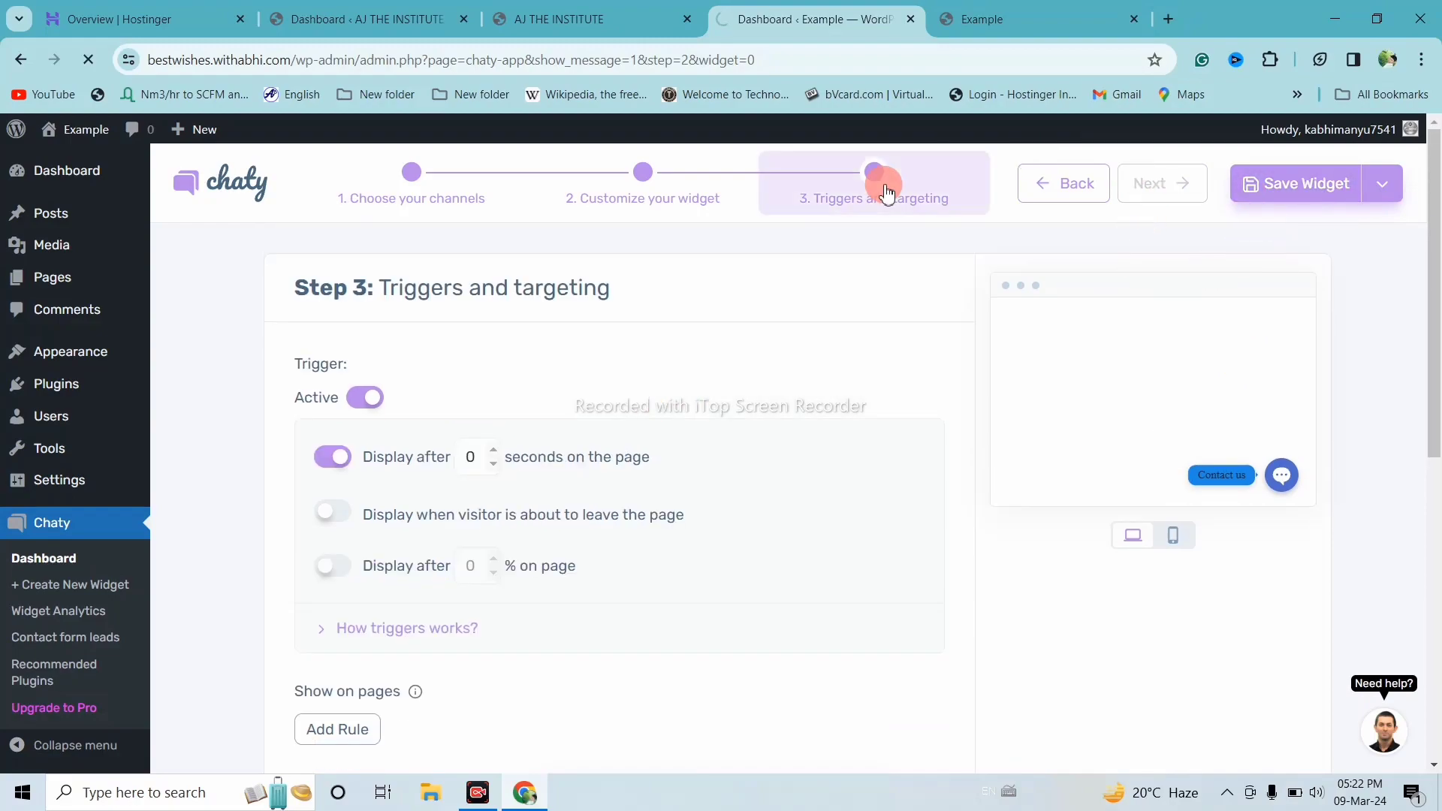
Reload the live Example site and expand the chat bubble into its contact buttons
left_click(1033, 10)
left_click(84, 65)
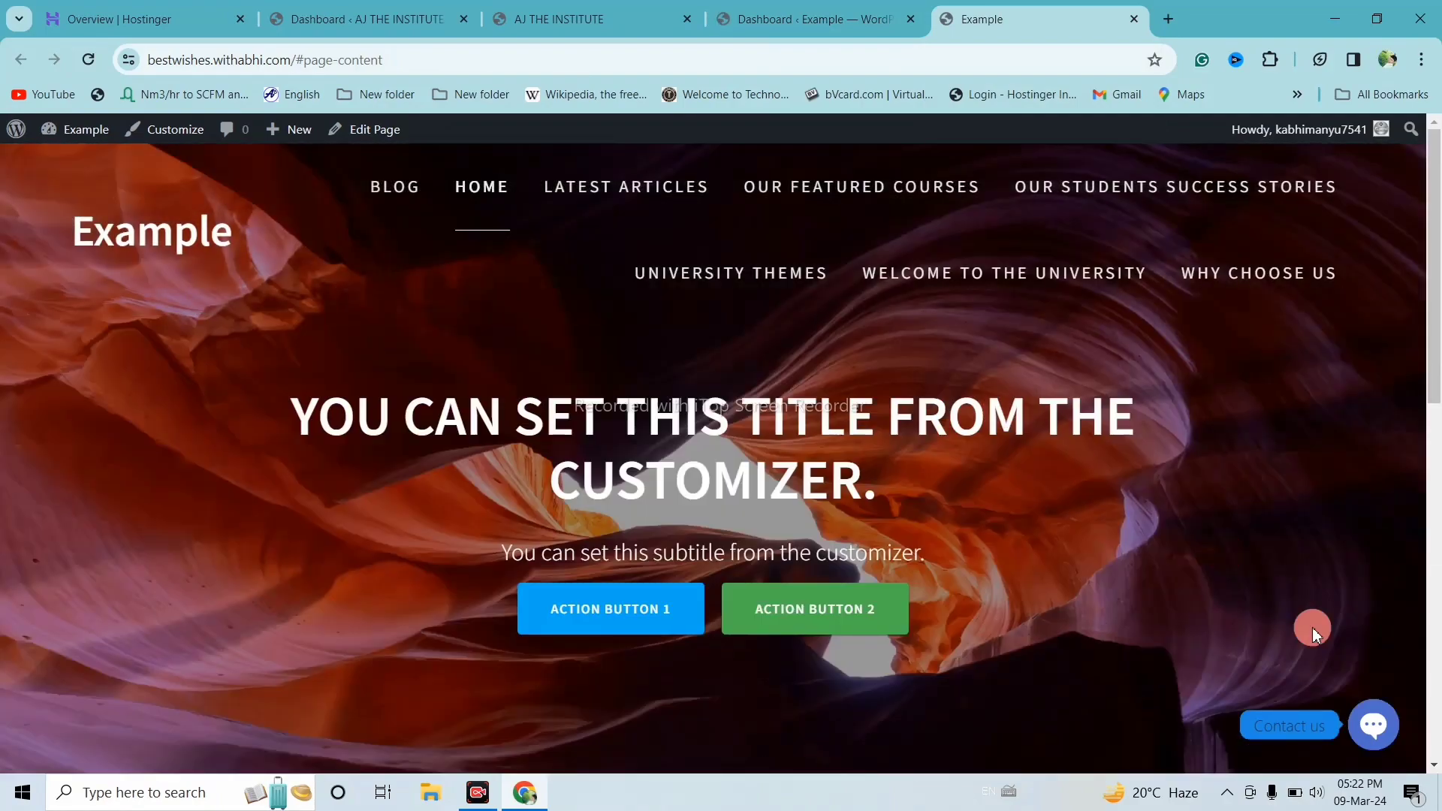
left_click(1373, 724)
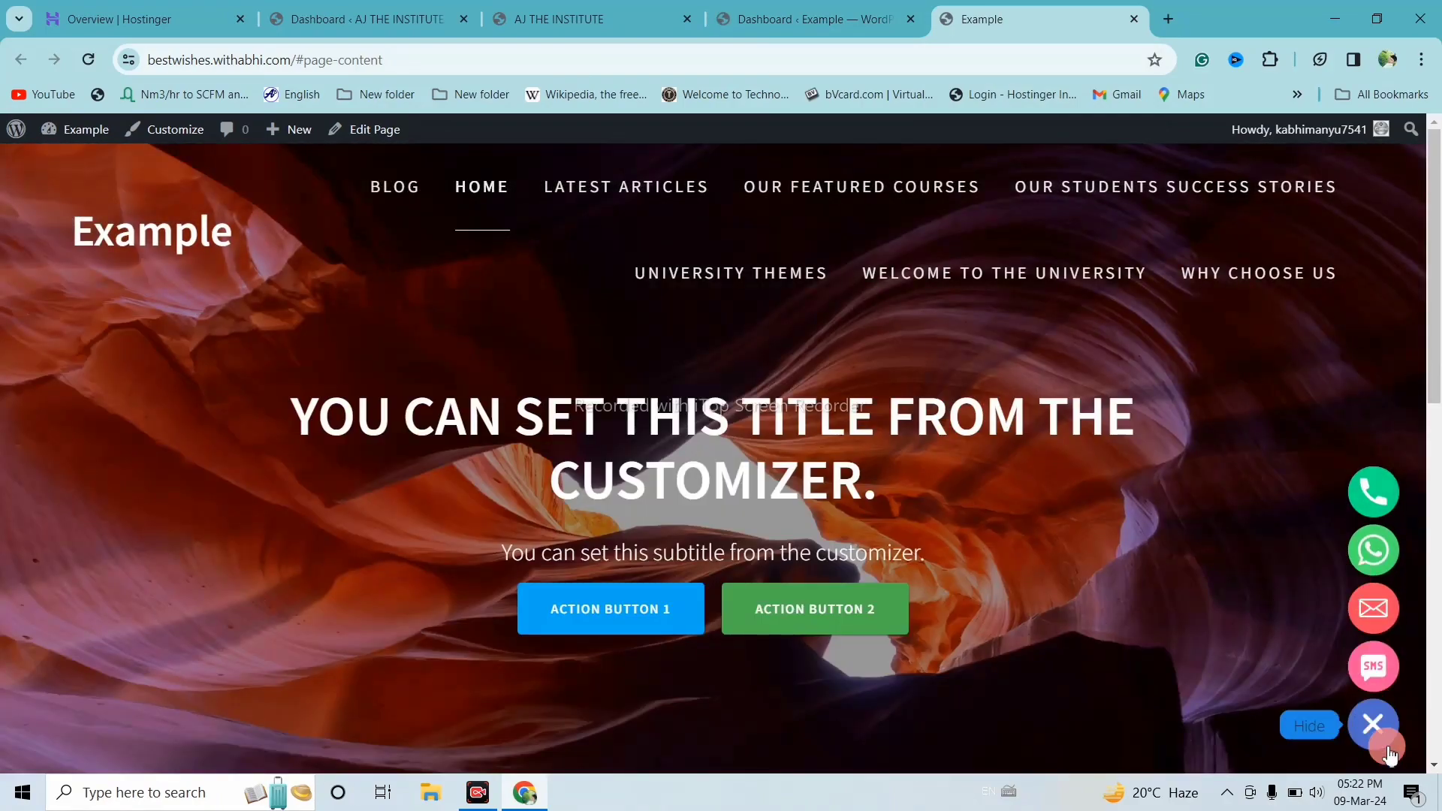
left_click(1384, 734)
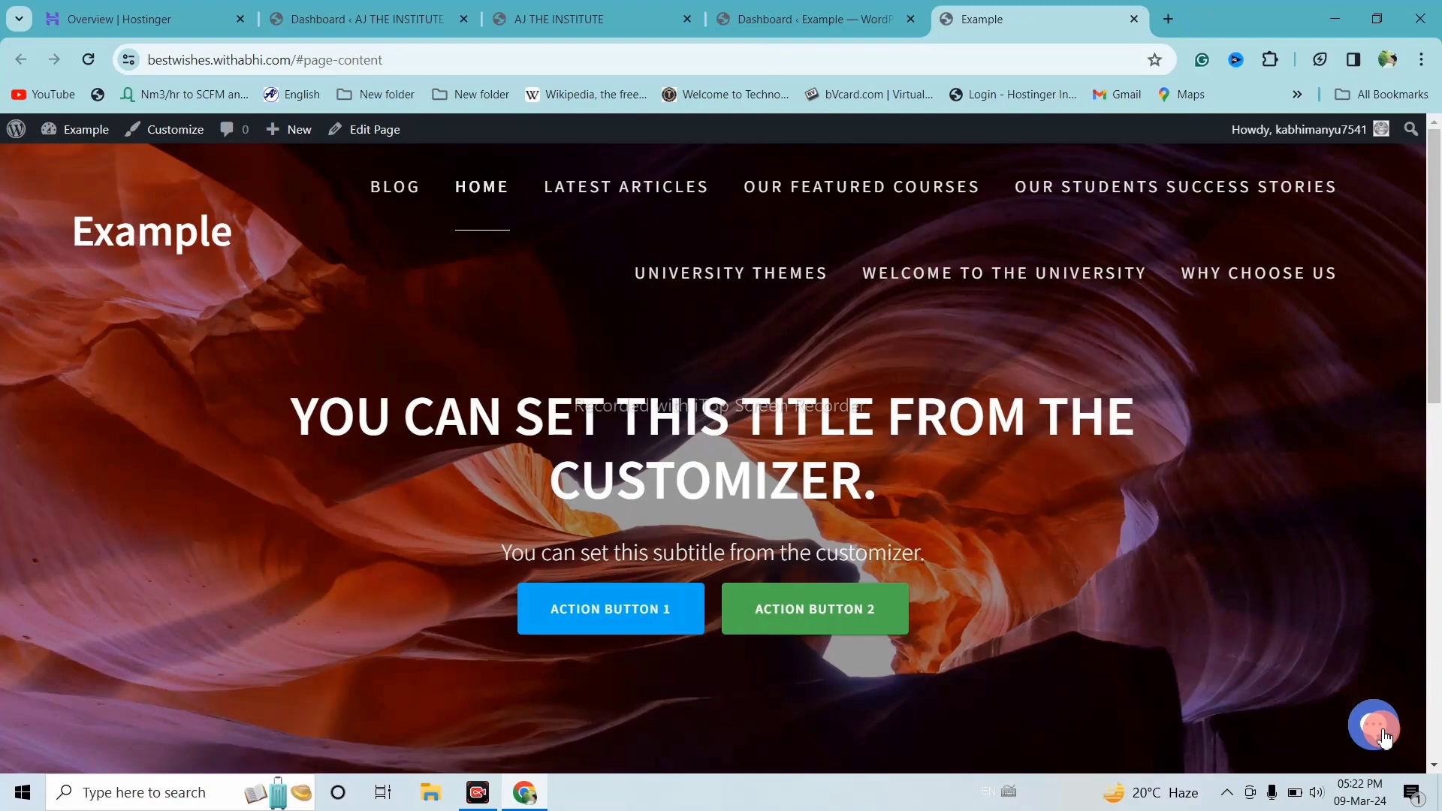
left_click(1384, 736)
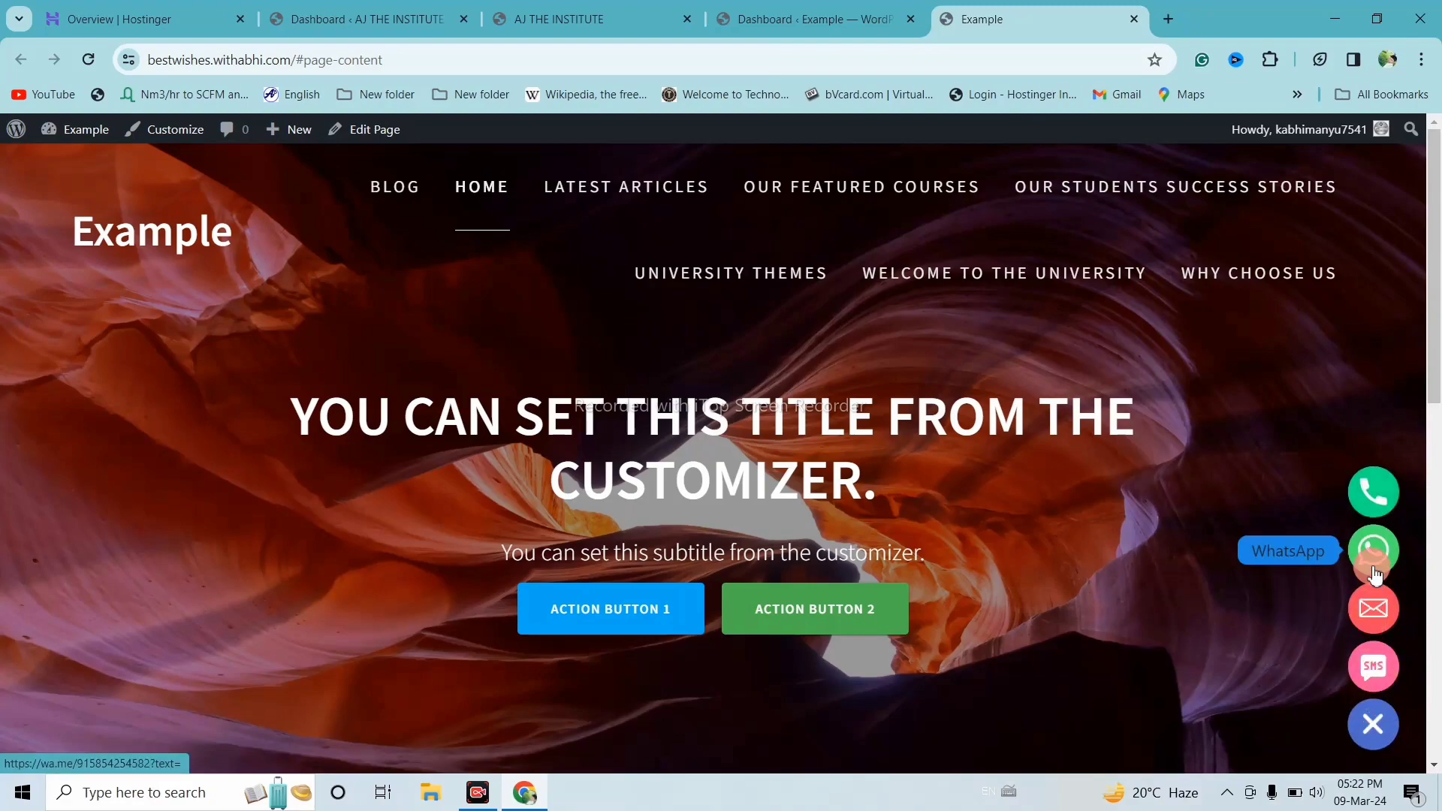